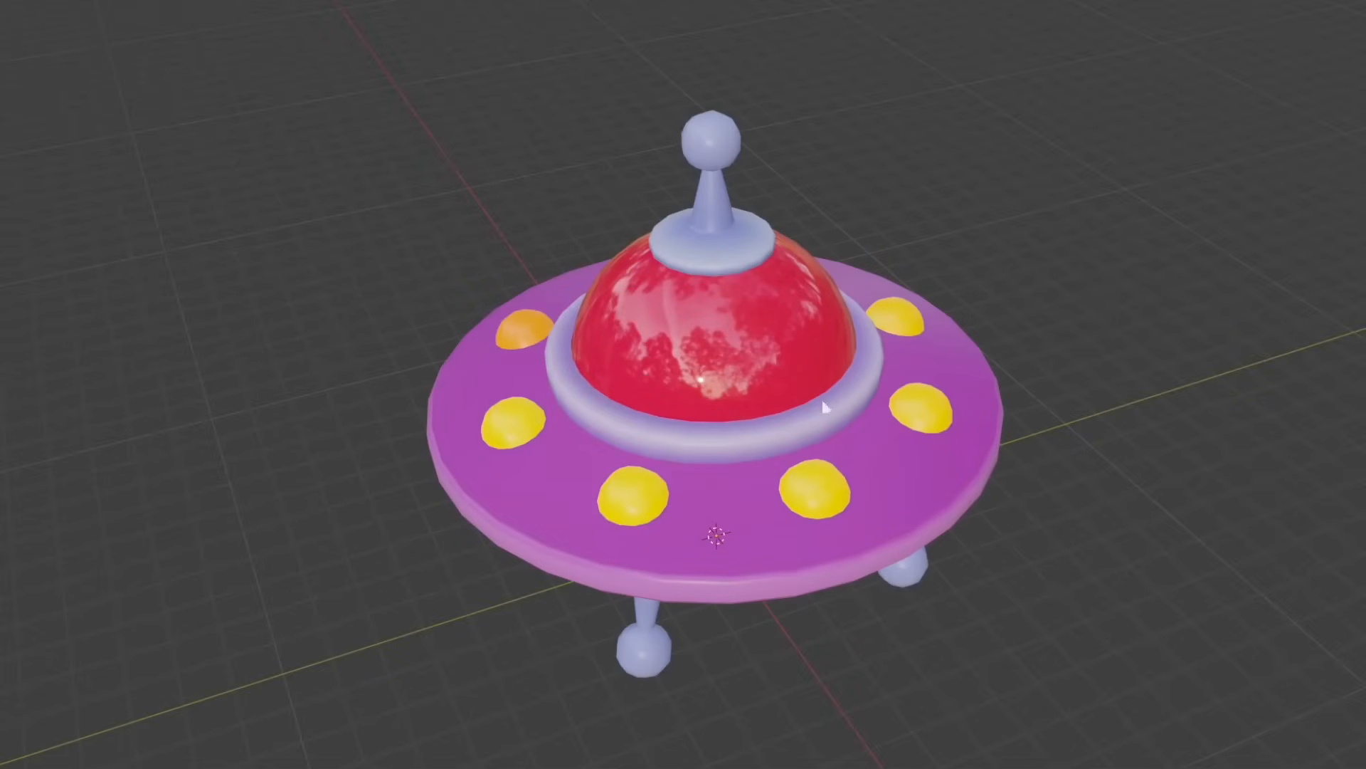
pyautogui.moveTo(822, 399); pyautogui.dragTo(860, 232, button='middle')
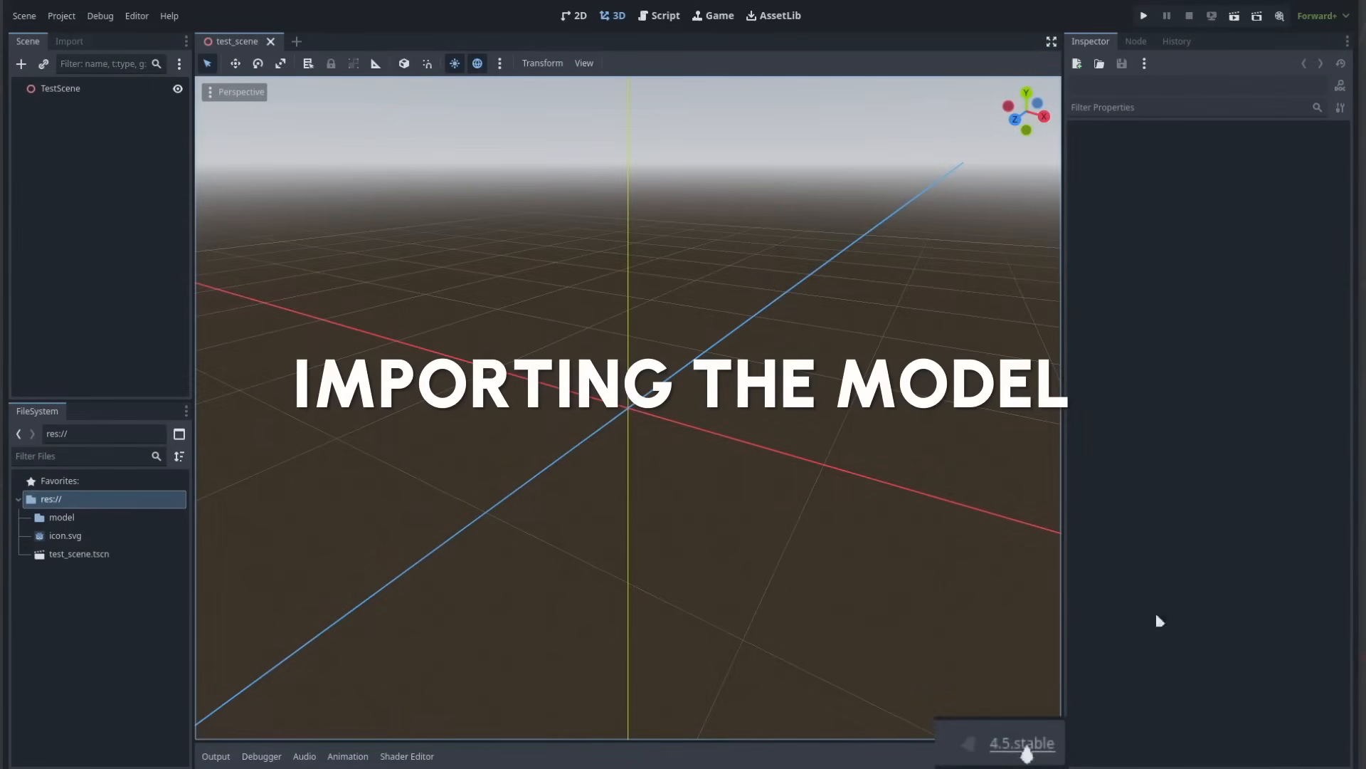
# Import Spaceship.glb from the GLB folder into the project's model folder and expand that folder to review the extracted textures.
pyautogui.click(142, 553)
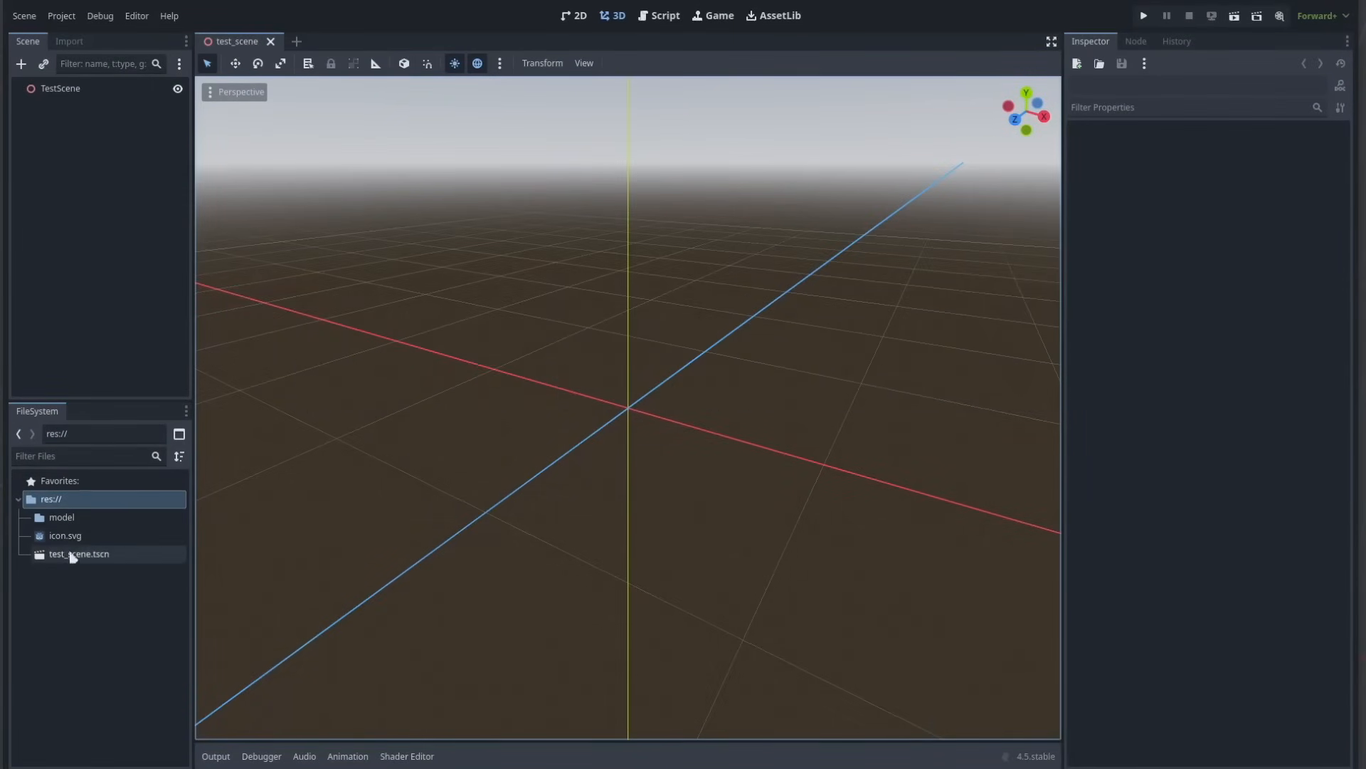
pyautogui.click(115, 522)
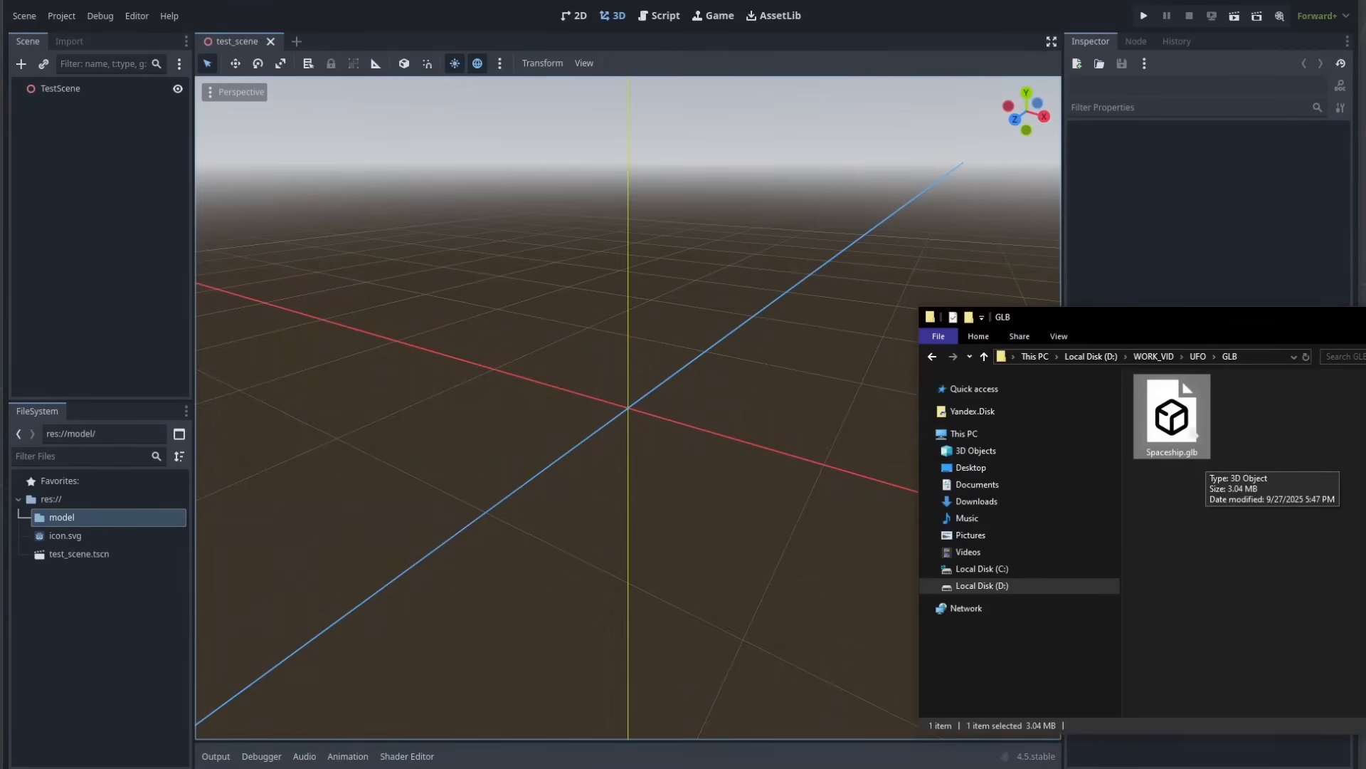
pyautogui.moveTo(131, 526); pyautogui.dragTo(134, 527)
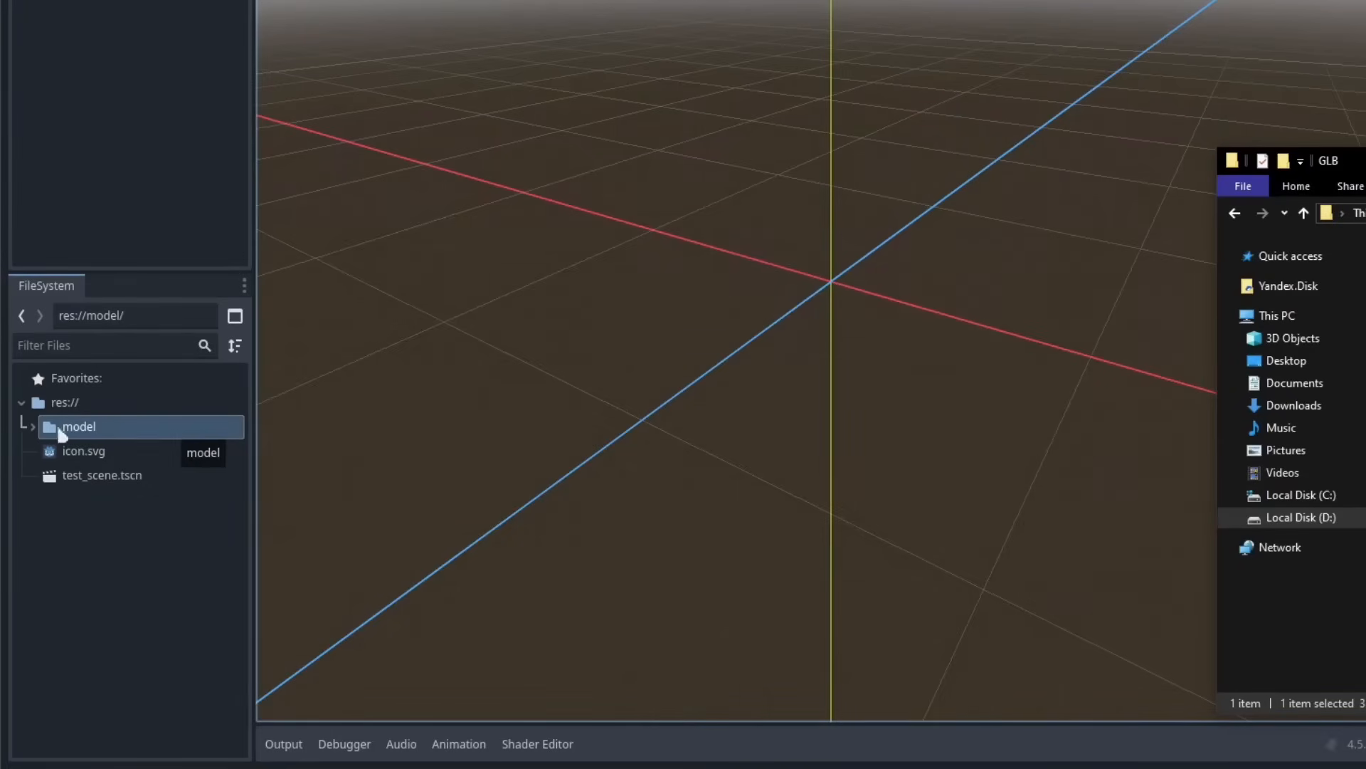
pyautogui.click(34, 427)
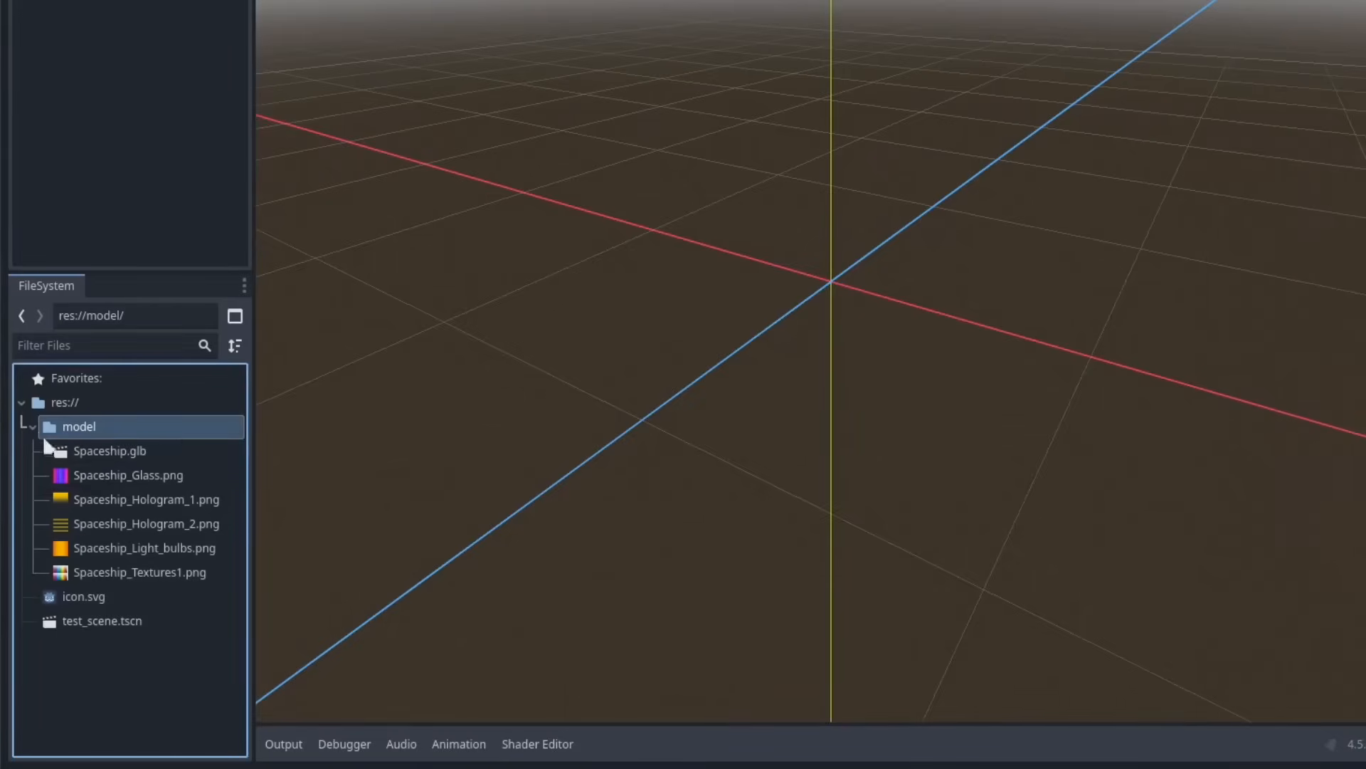
pyautogui.click(110, 479)
pyautogui.keyDown('shift'); pyautogui.click(135, 576); pyautogui.keyUp('shift')
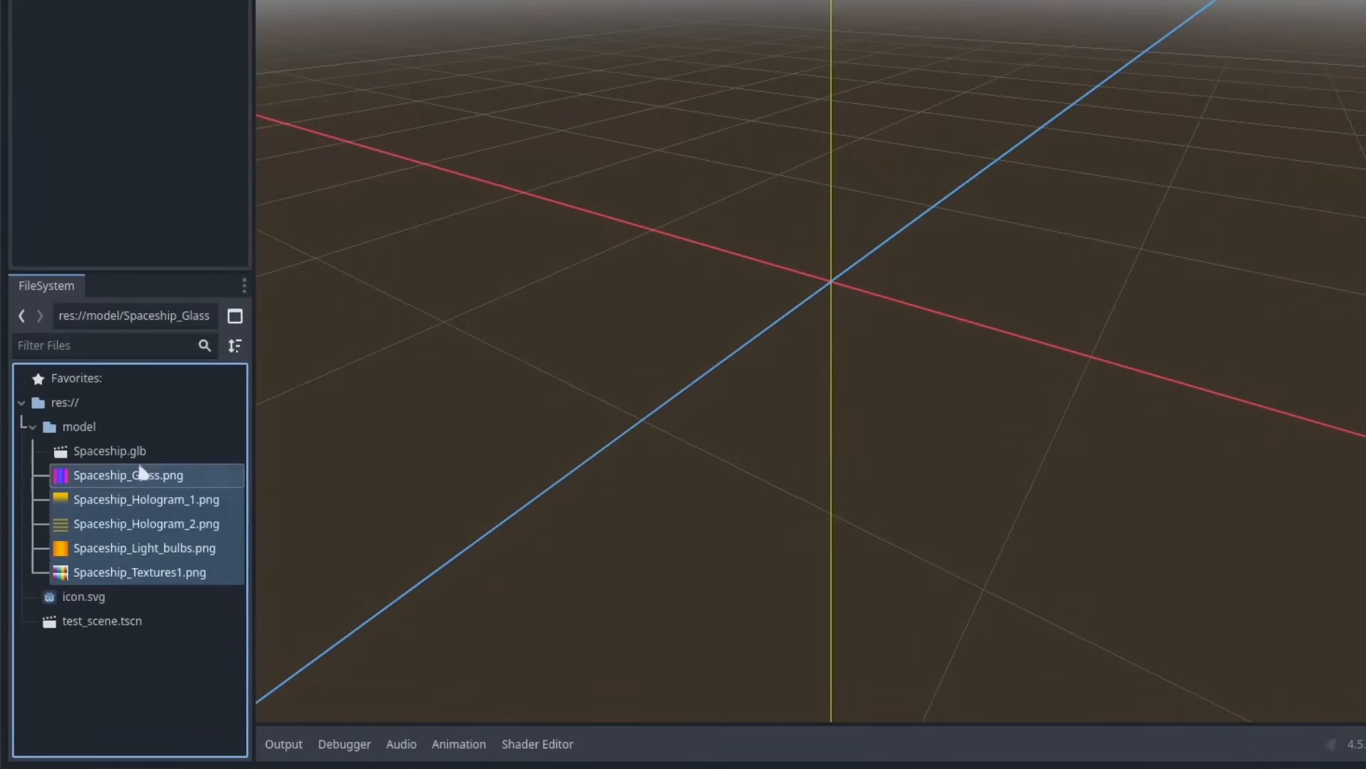
# Place Spaceship.glb from the model folder into the test scene under TestScene.
pyautogui.click(144, 451)
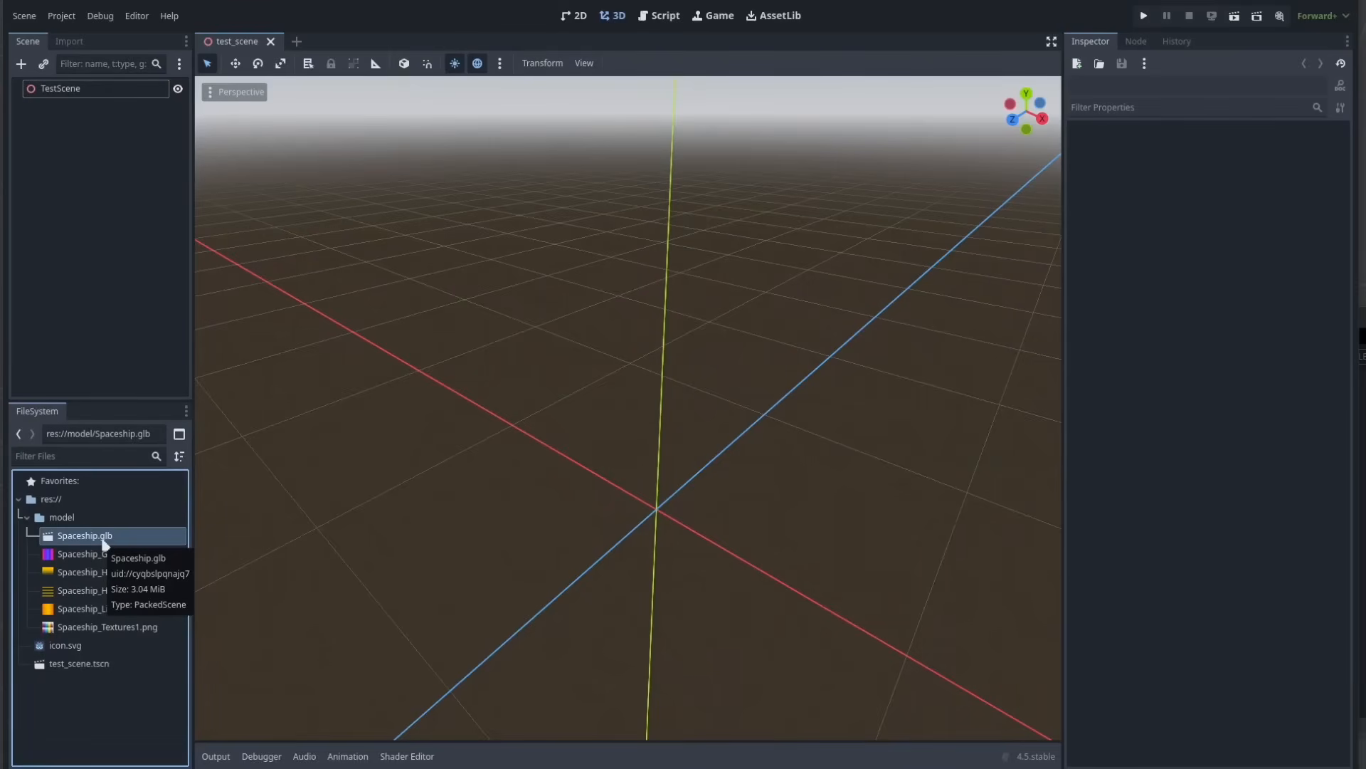
pyautogui.moveTo(105, 545); pyautogui.dragTo(652, 530)
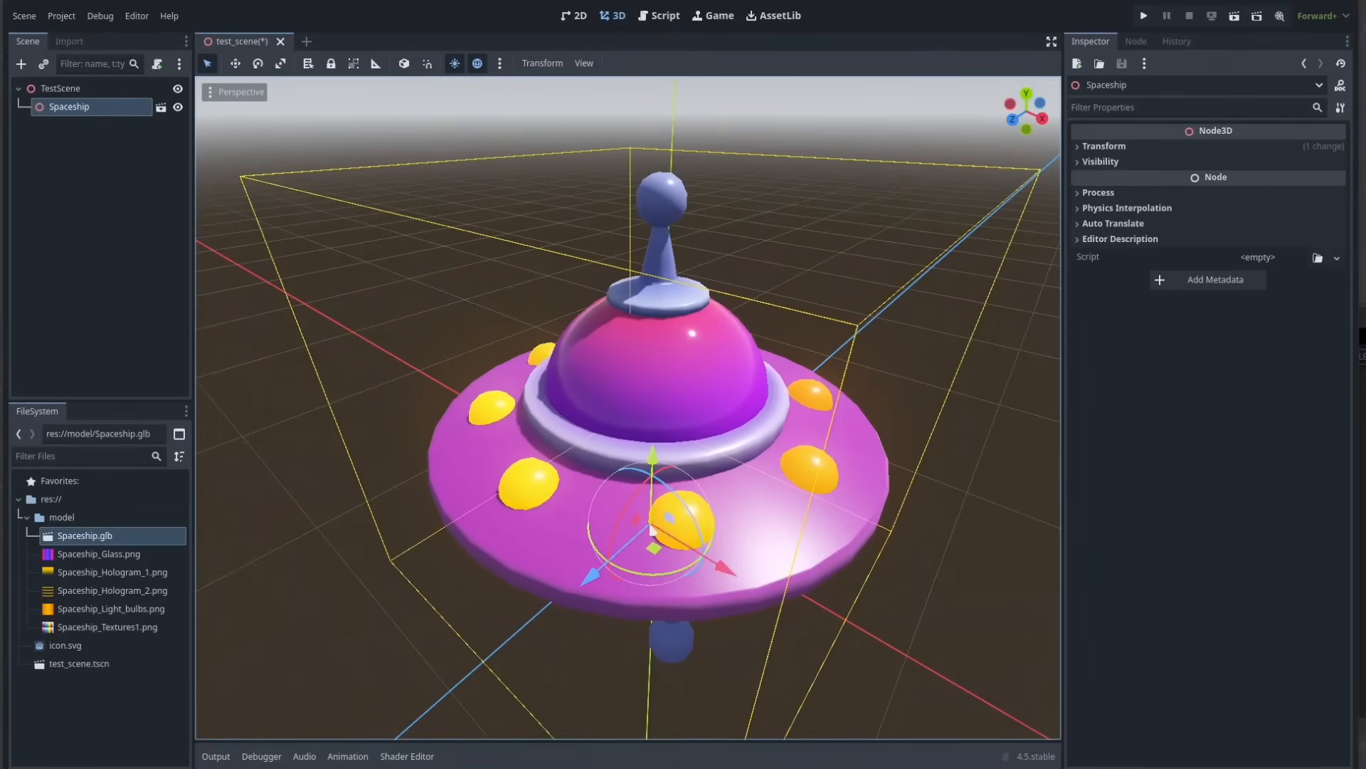
pyautogui.scroll(3, 842, 529)
pyautogui.keyDown('shift'); pyautogui.moveTo(841, 529); pyautogui.dragTo(834, 411, button='middle'); pyautogui.keyUp('shift')
pyautogui.scroll(-5, 816, 450)
pyautogui.click(834, 410)
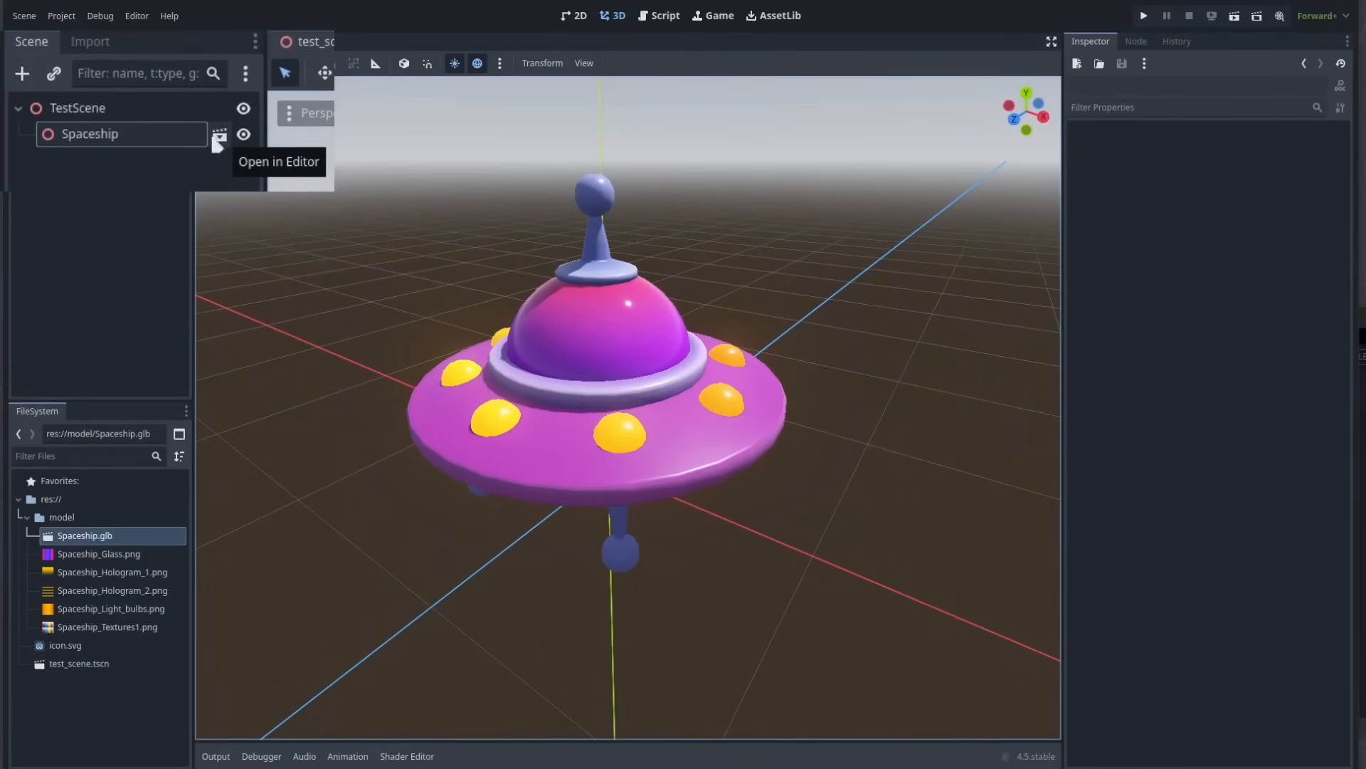
# Open the Spaceship node's imported scene for editing as a new inherited scene.
pyautogui.scroll(2, 645, 285)
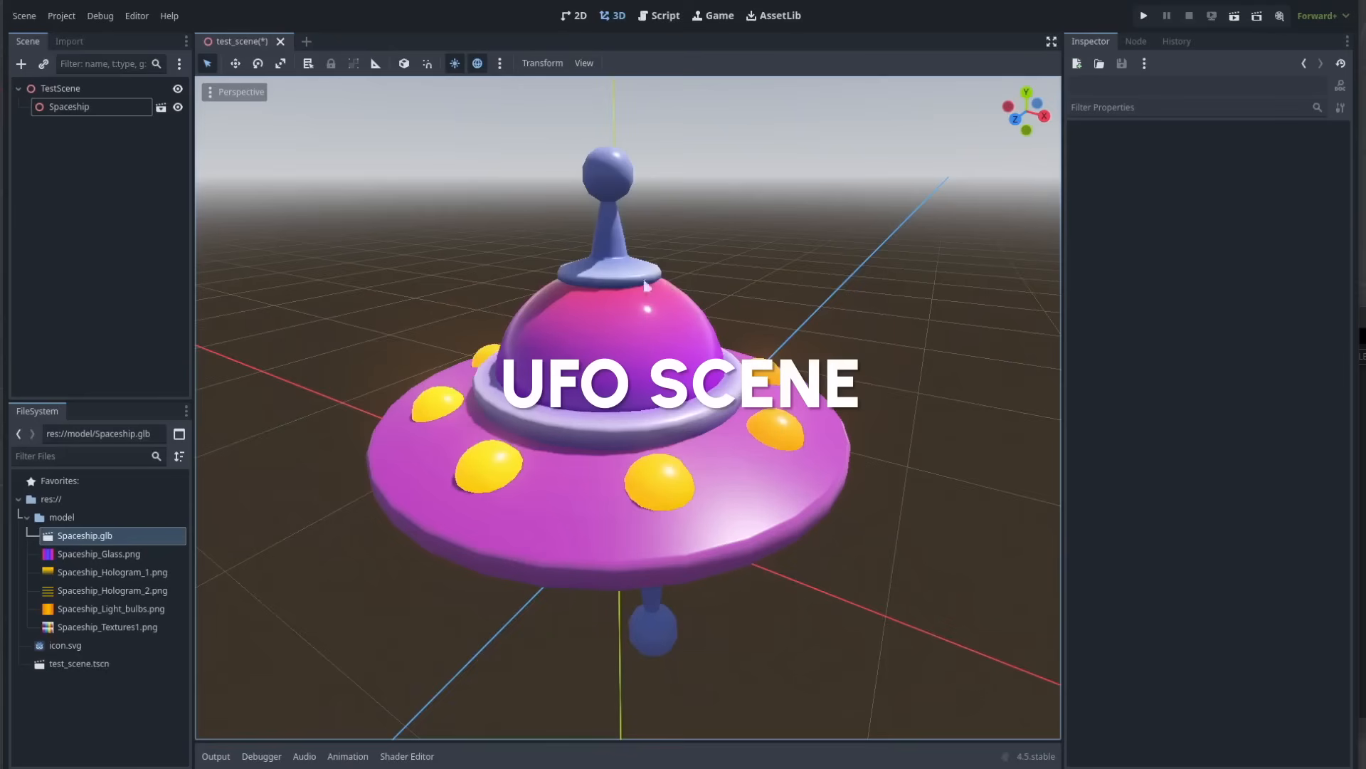
pyautogui.click(161, 109)
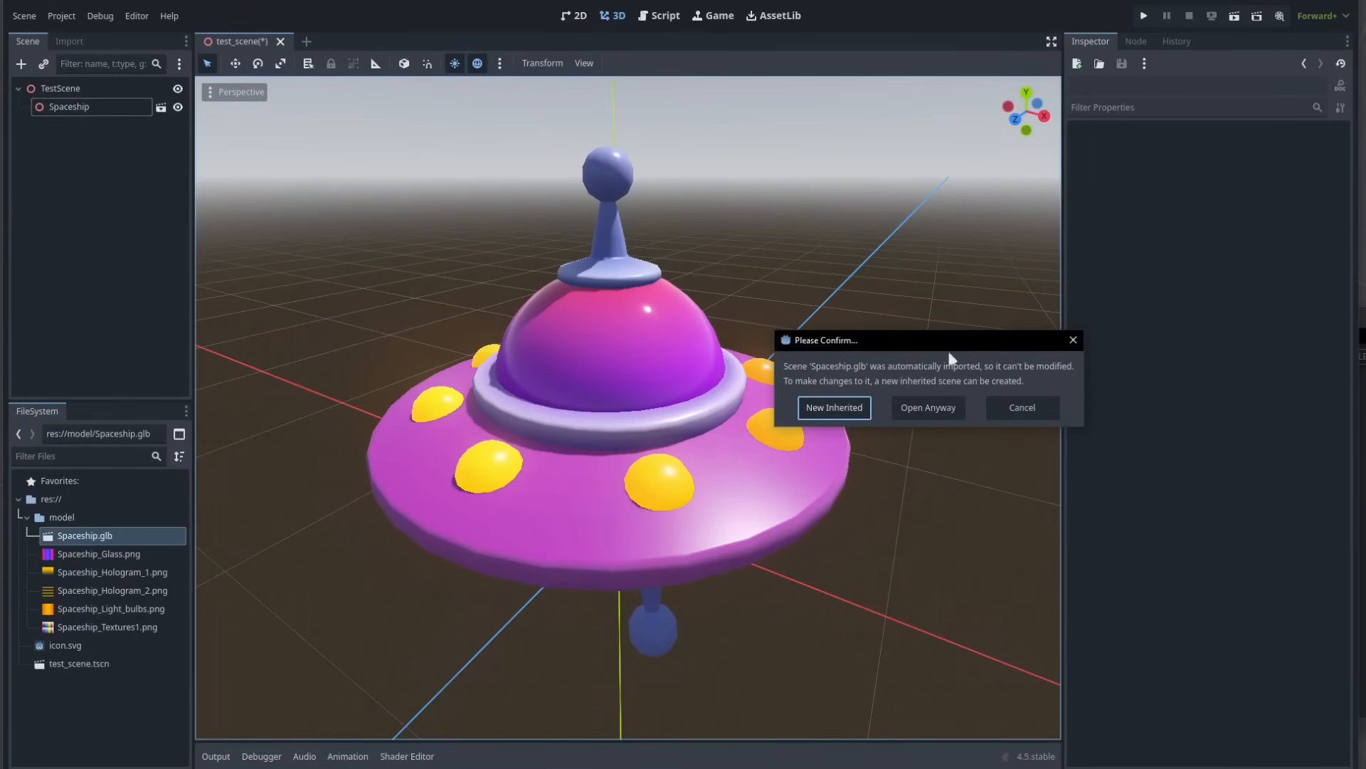
pyautogui.moveTo(948, 354); pyautogui.dragTo(978, 324)
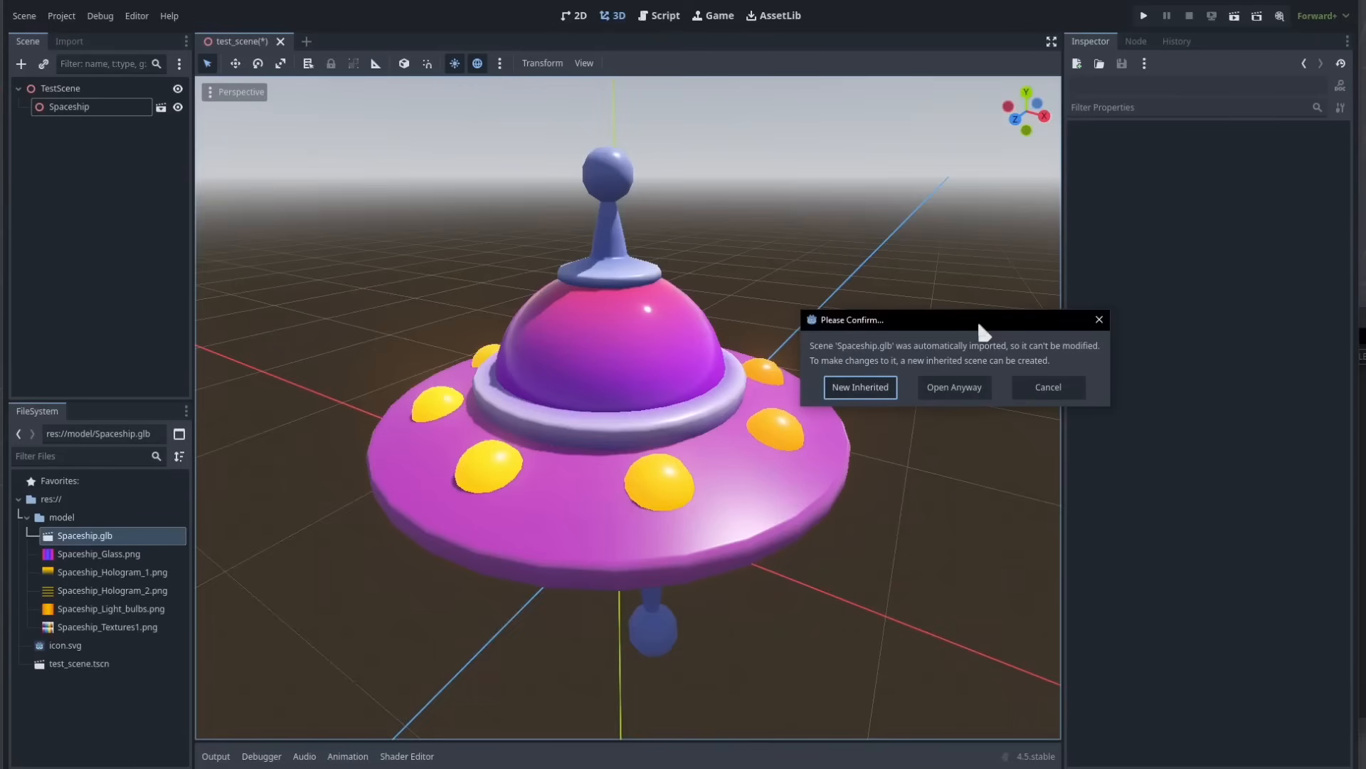
pyautogui.click(862, 396)
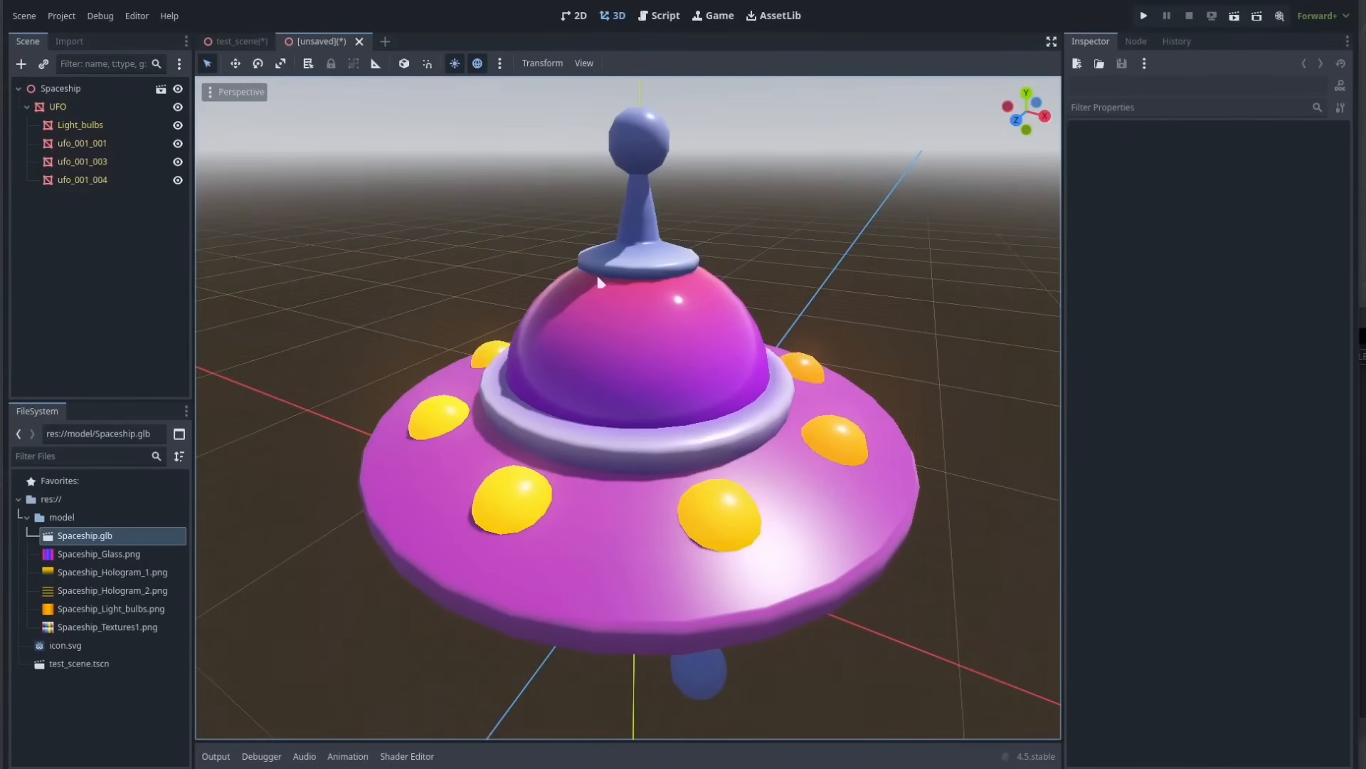
pyautogui.moveTo(601, 282)
pyautogui.mouseDown(button='middle')
pyautogui.moveTo(582, 299)
pyautogui.moveTo(596, 288)
pyautogui.mouseUp(button='middle')
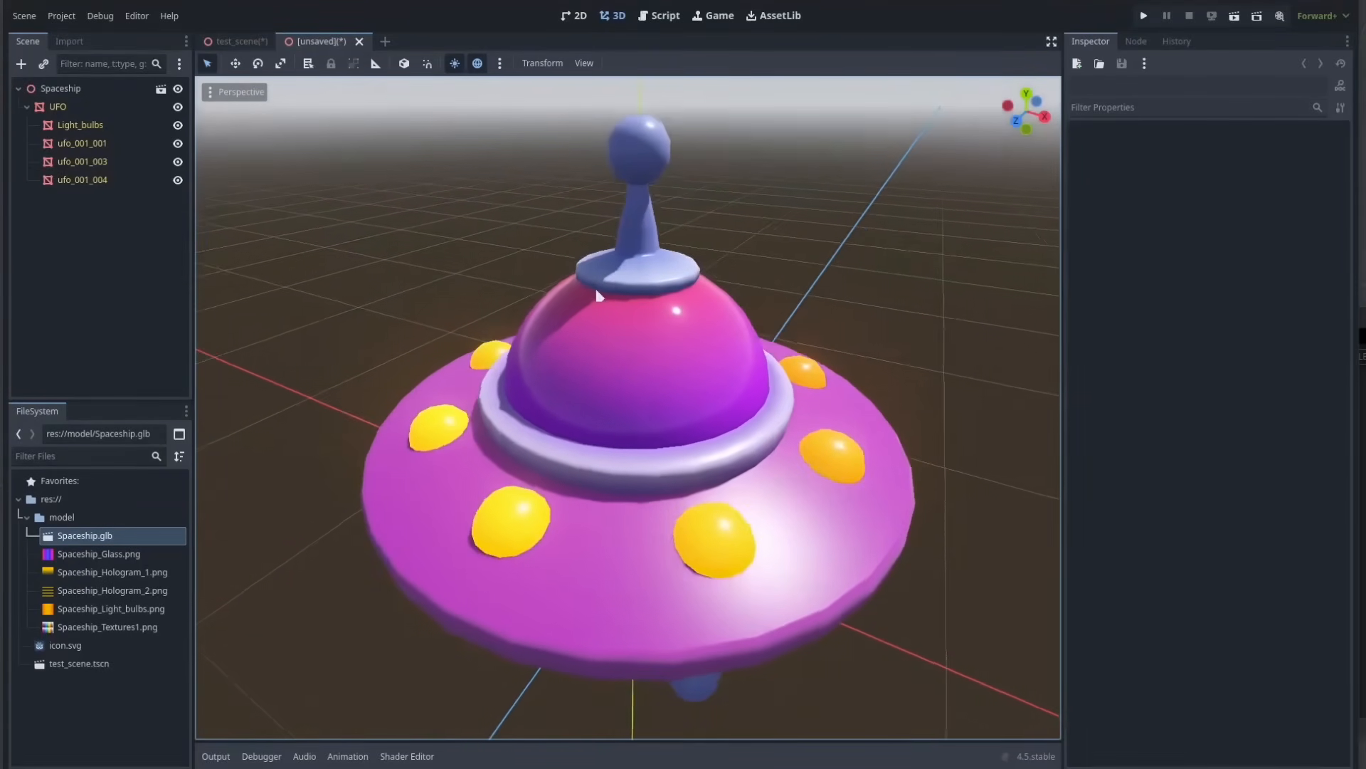
# Look over the UFO mesh nodes and save the inherited scene as spaceship.tscn in the model folder.
pyautogui.click(97, 109)
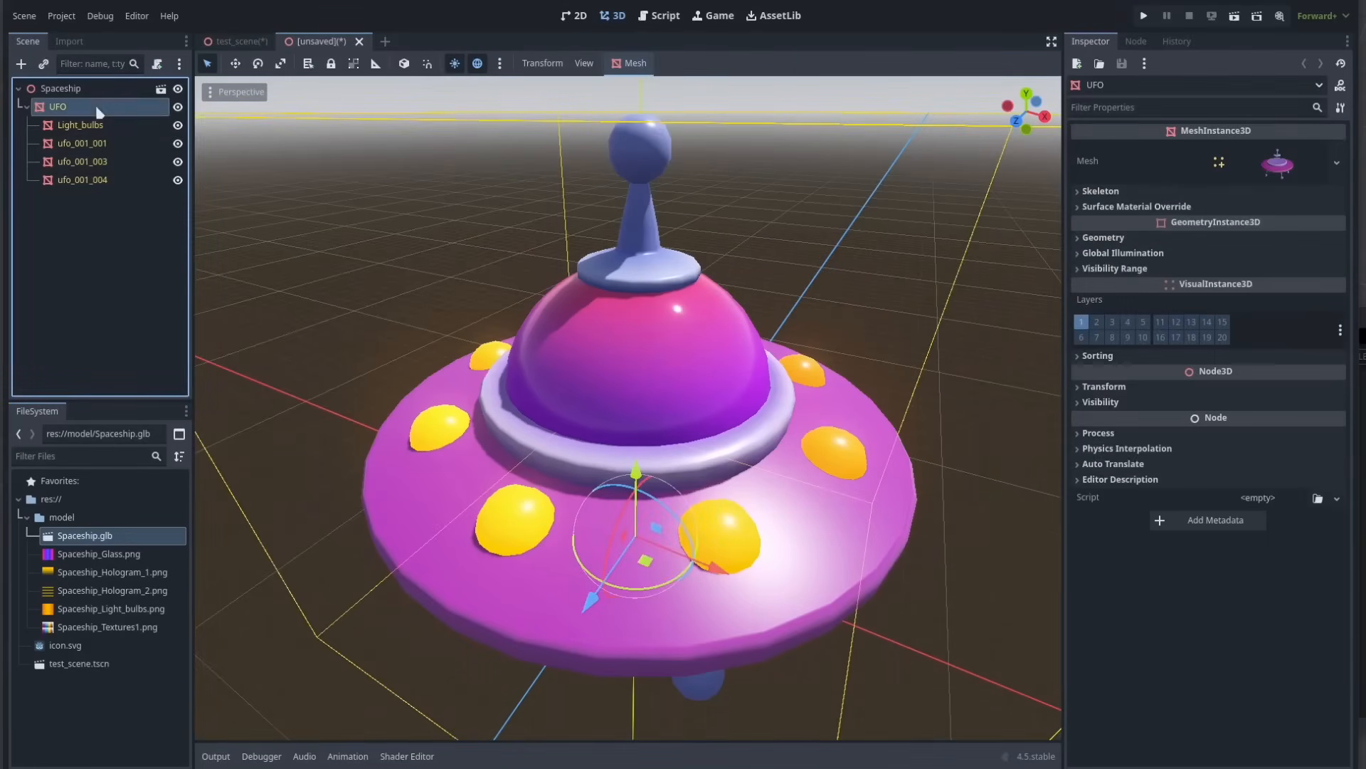
pyautogui.keyDown('shift'); pyautogui.click(112, 180); pyautogui.keyUp('shift')
pyautogui.scroll(-3, 780, 205)
pyautogui.moveTo(780, 203); pyautogui.dragTo(762, 214, button='middle')
pyautogui.scroll(-3, 750, 208)
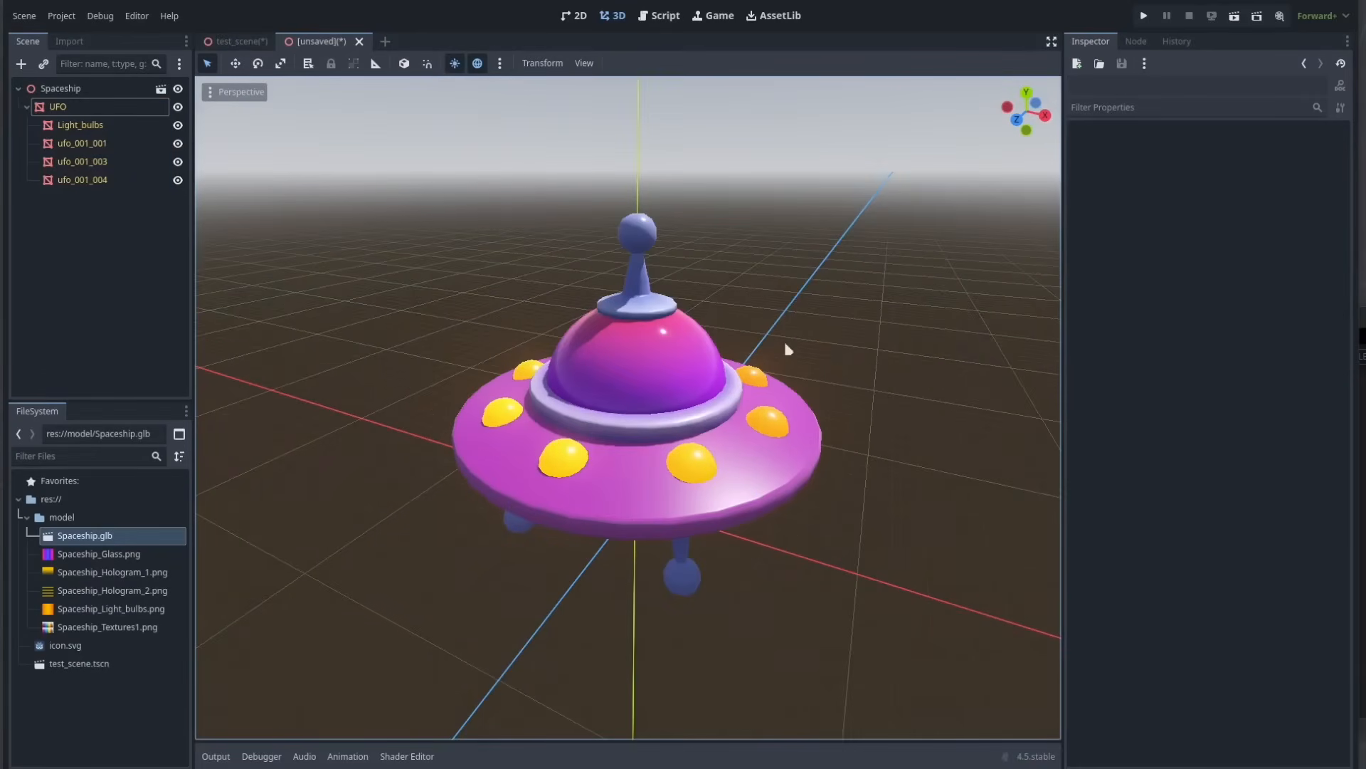
pyautogui.hotkey('ctrl', 's')
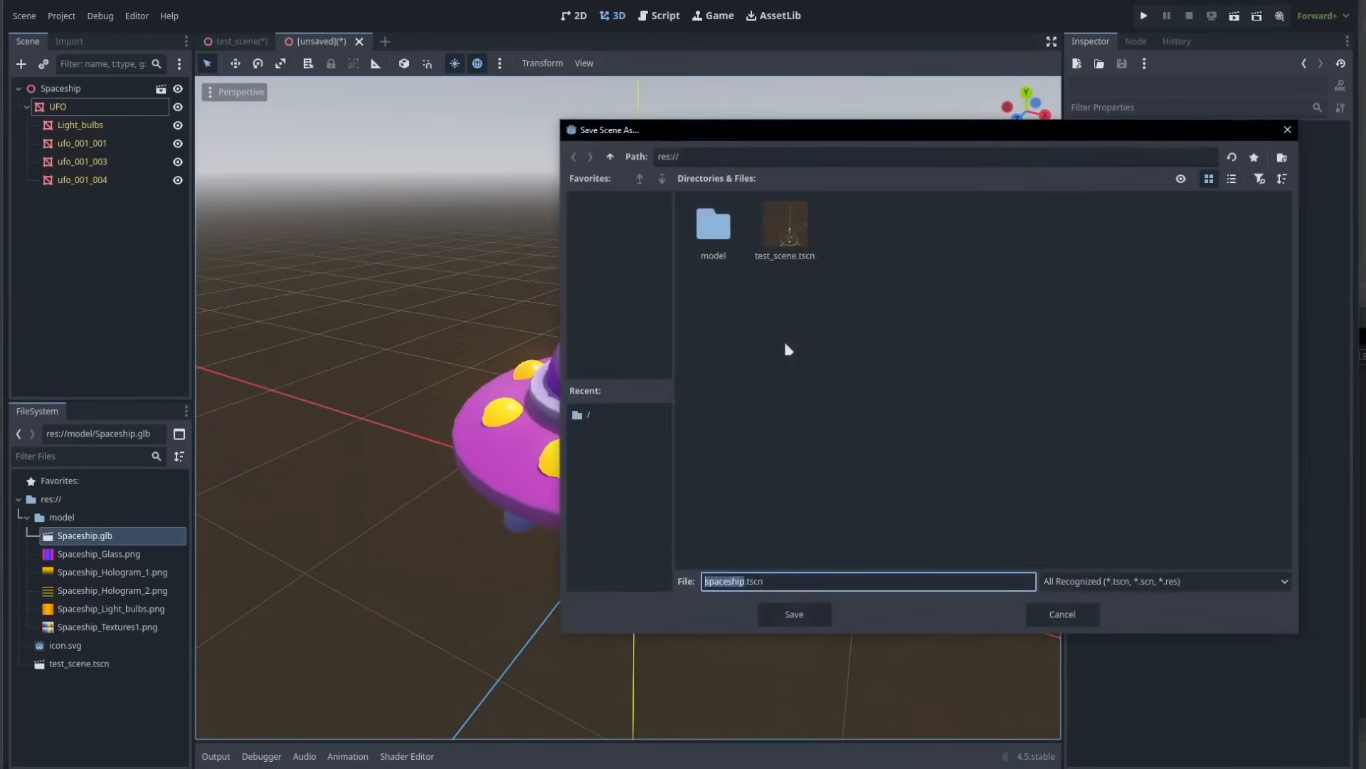
pyautogui.doubleClick(720, 235)
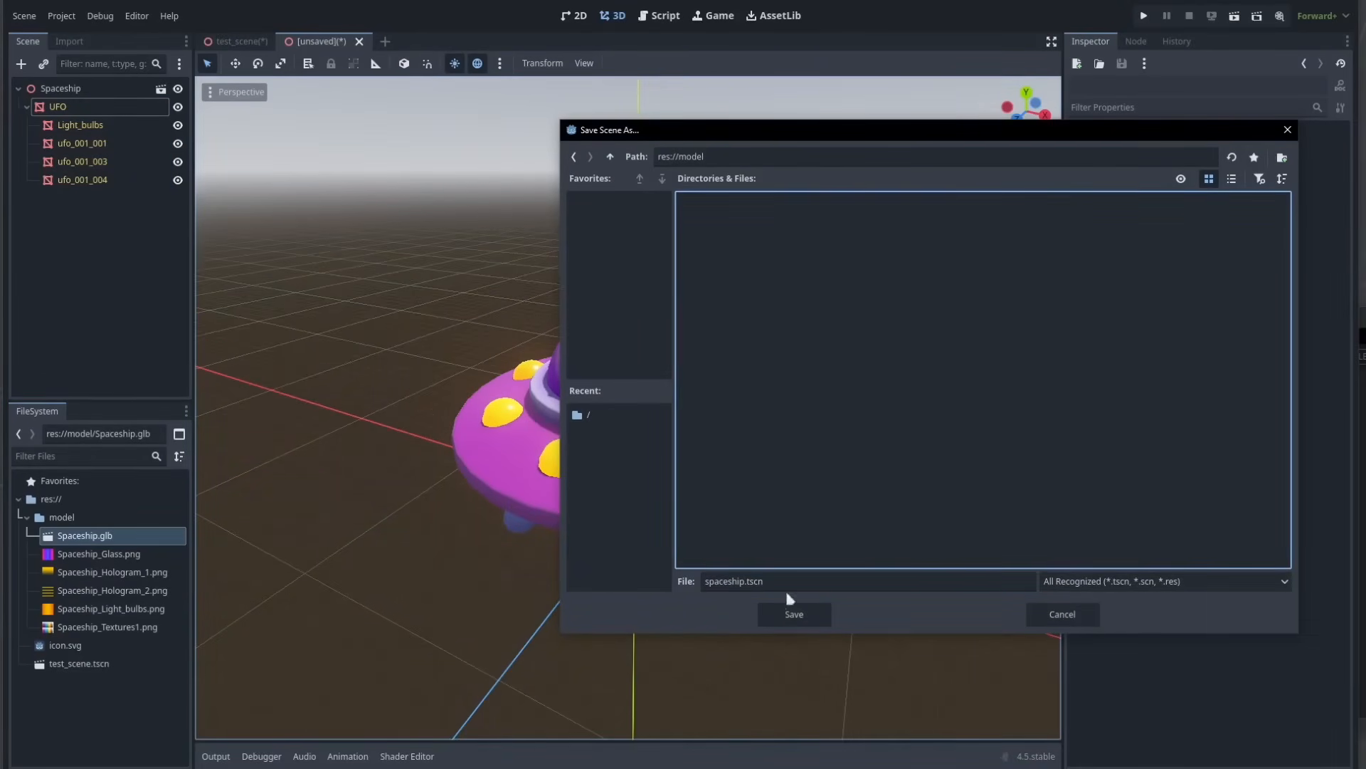
pyautogui.click(792, 613)
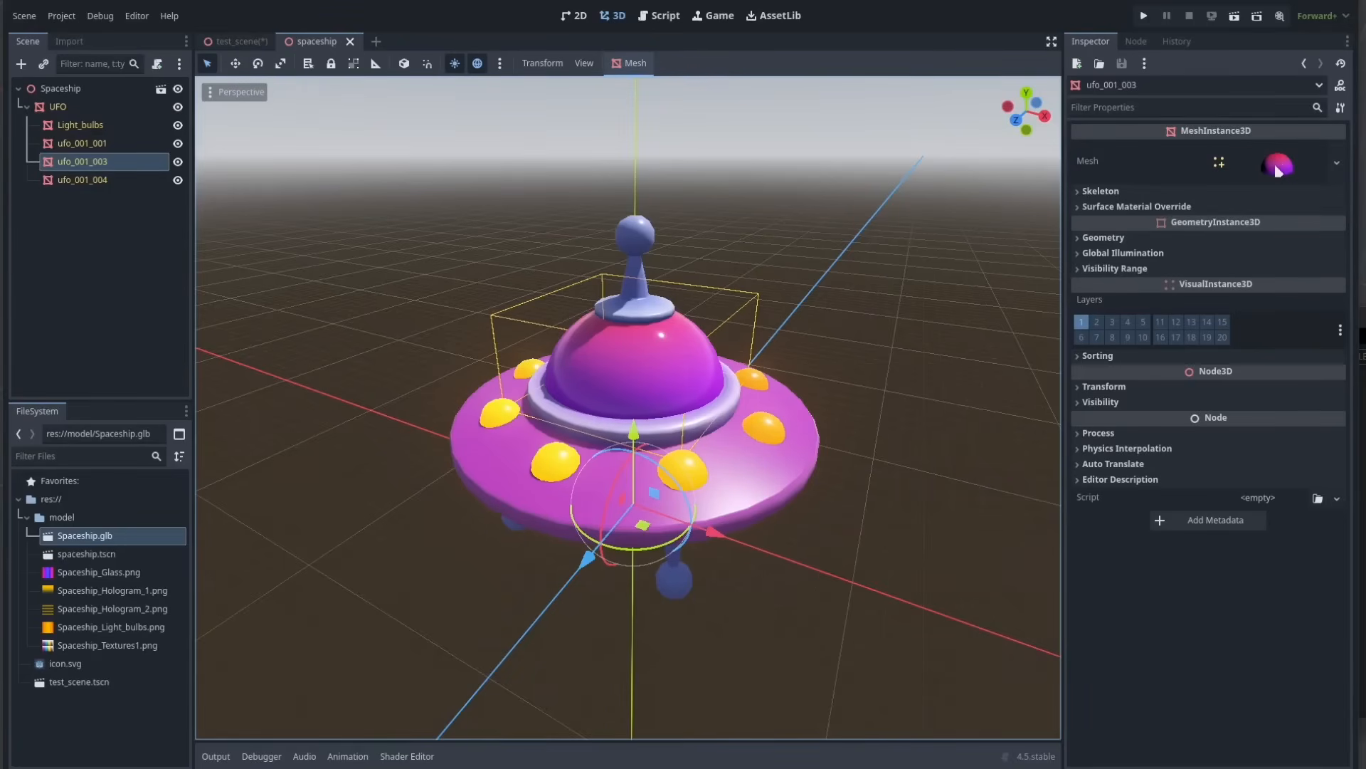
# Expand the mesh resource of ufo_001_003 down to the UV1 settings of its Surface 0 Glass material.
pyautogui.click(1279, 171)
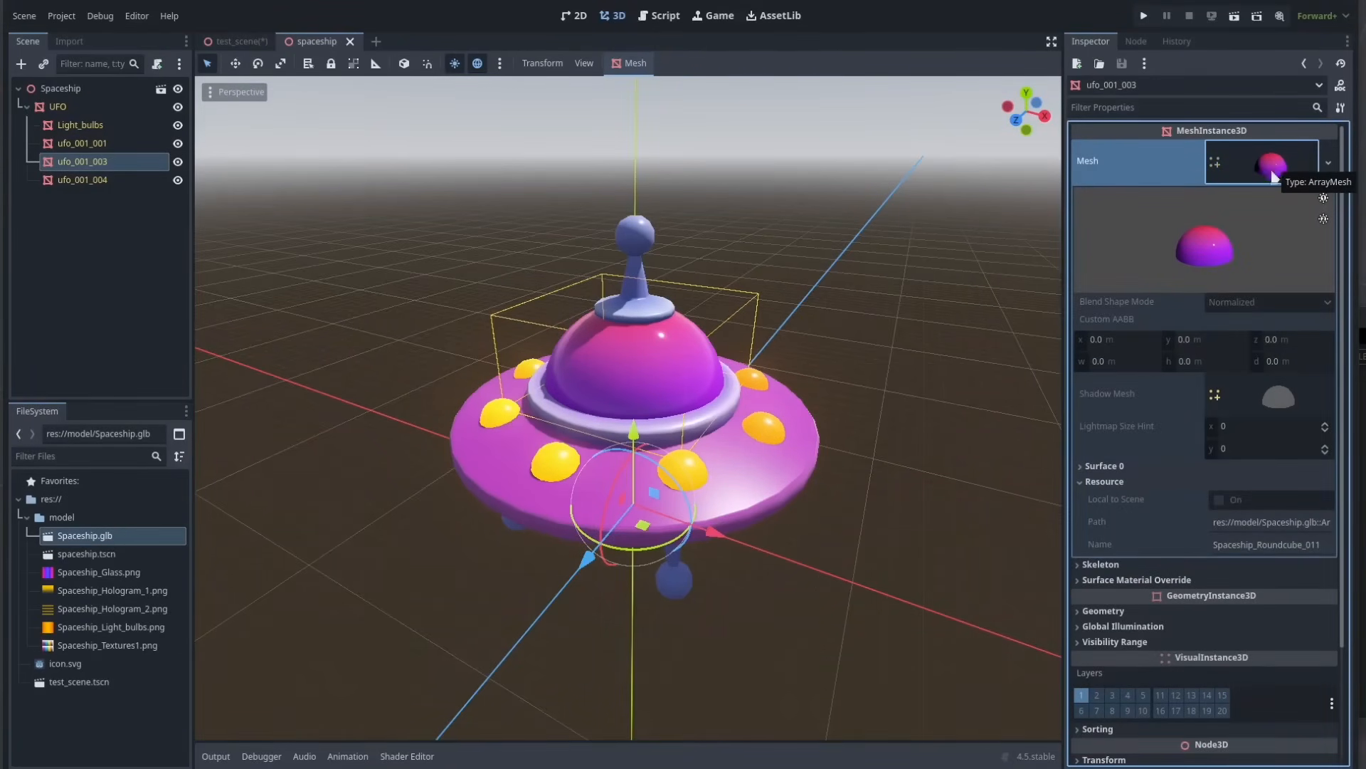
pyautogui.click(1152, 469)
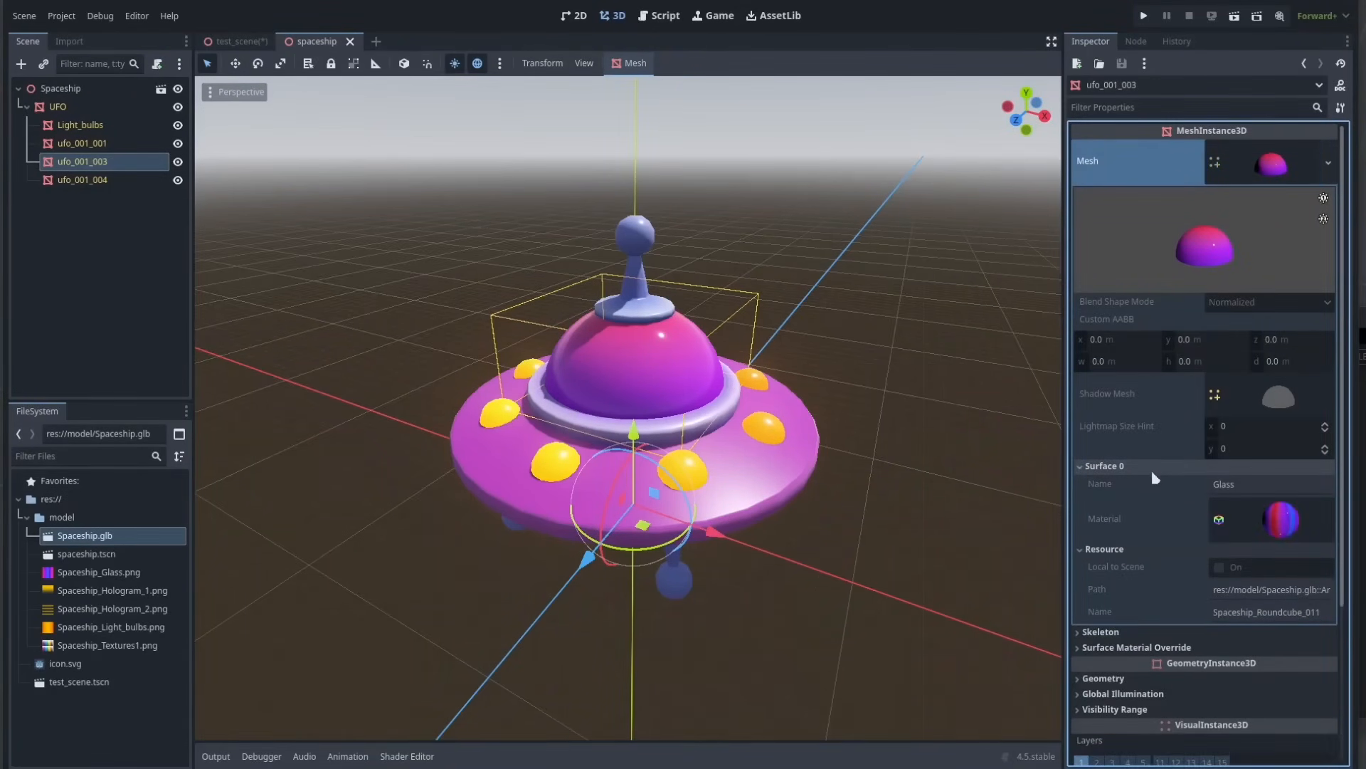
pyautogui.click(1272, 529)
pyautogui.moveTo(1344, 296); pyautogui.dragTo(1348, 548)
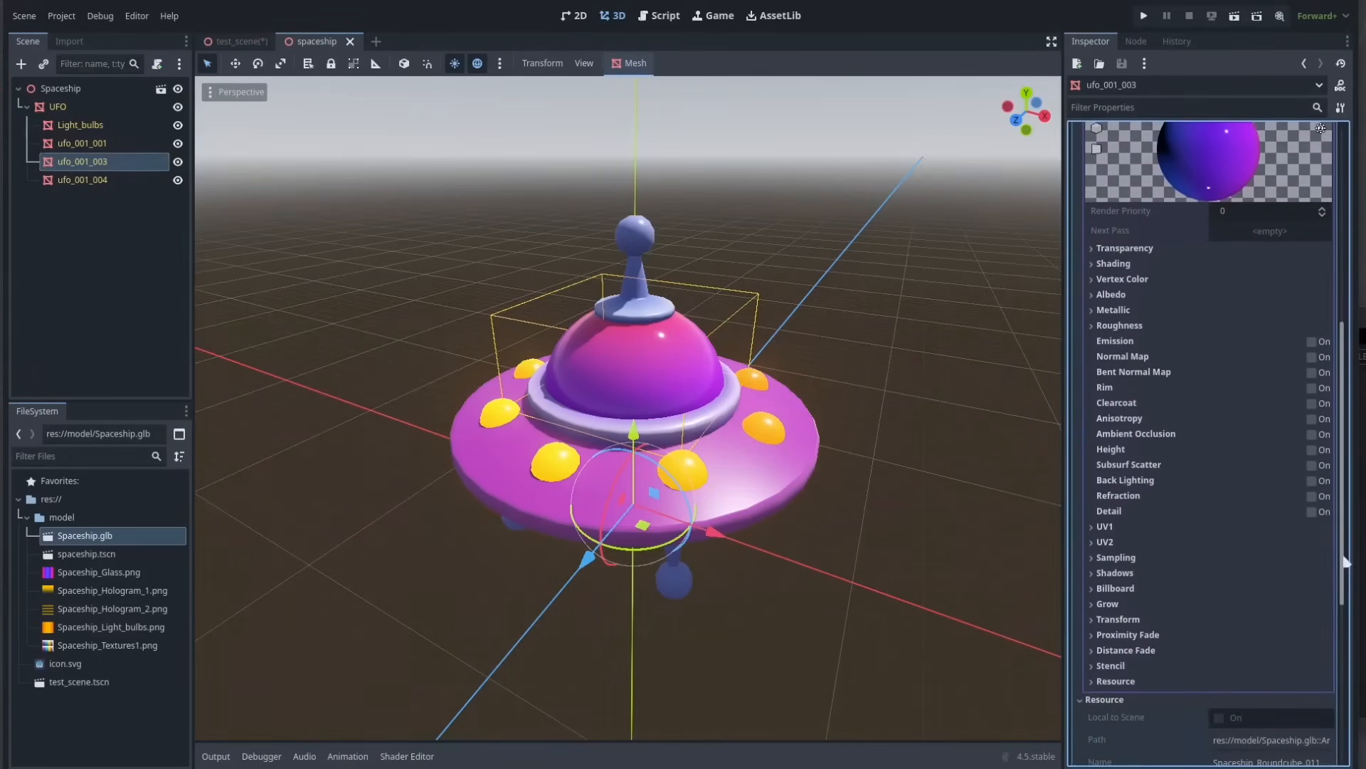
pyautogui.click(1122, 531)
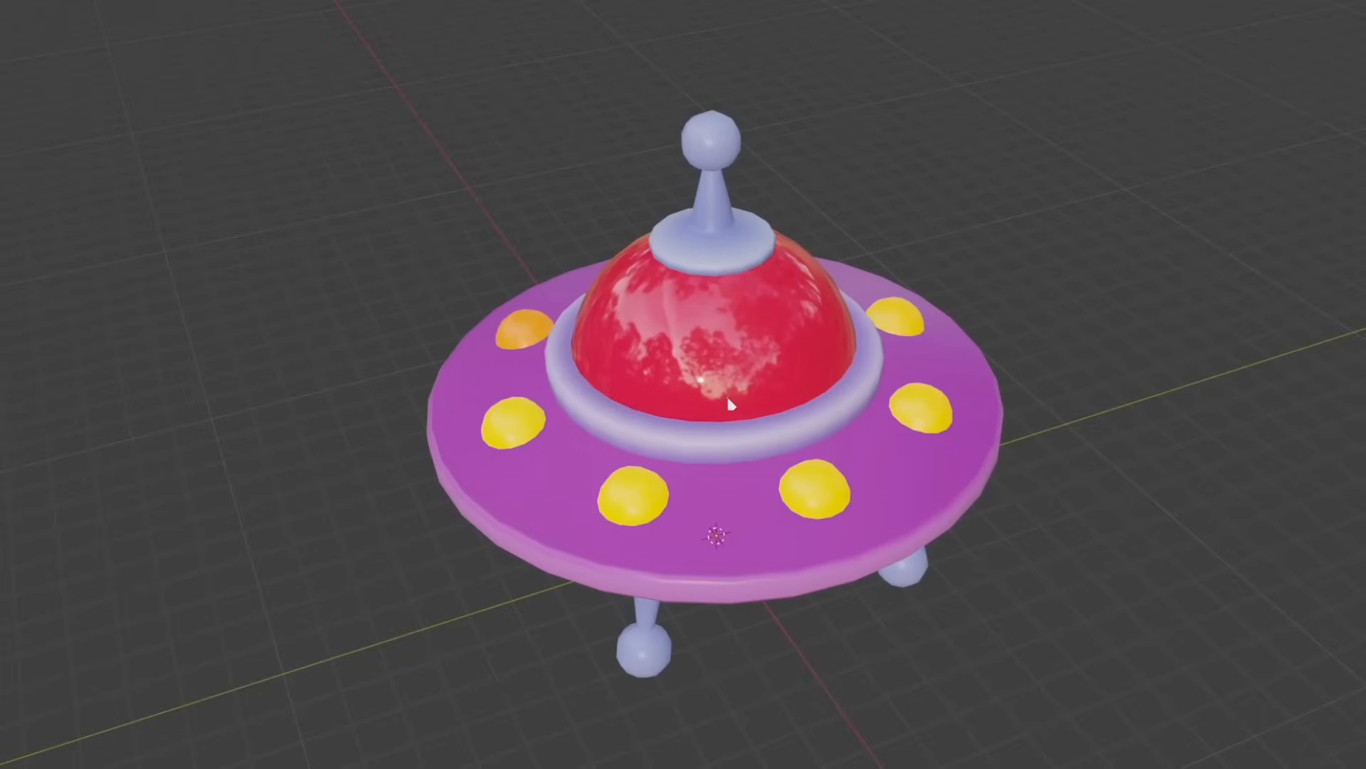
pyautogui.moveTo(822, 407); pyautogui.dragTo(909, 470, button='middle')
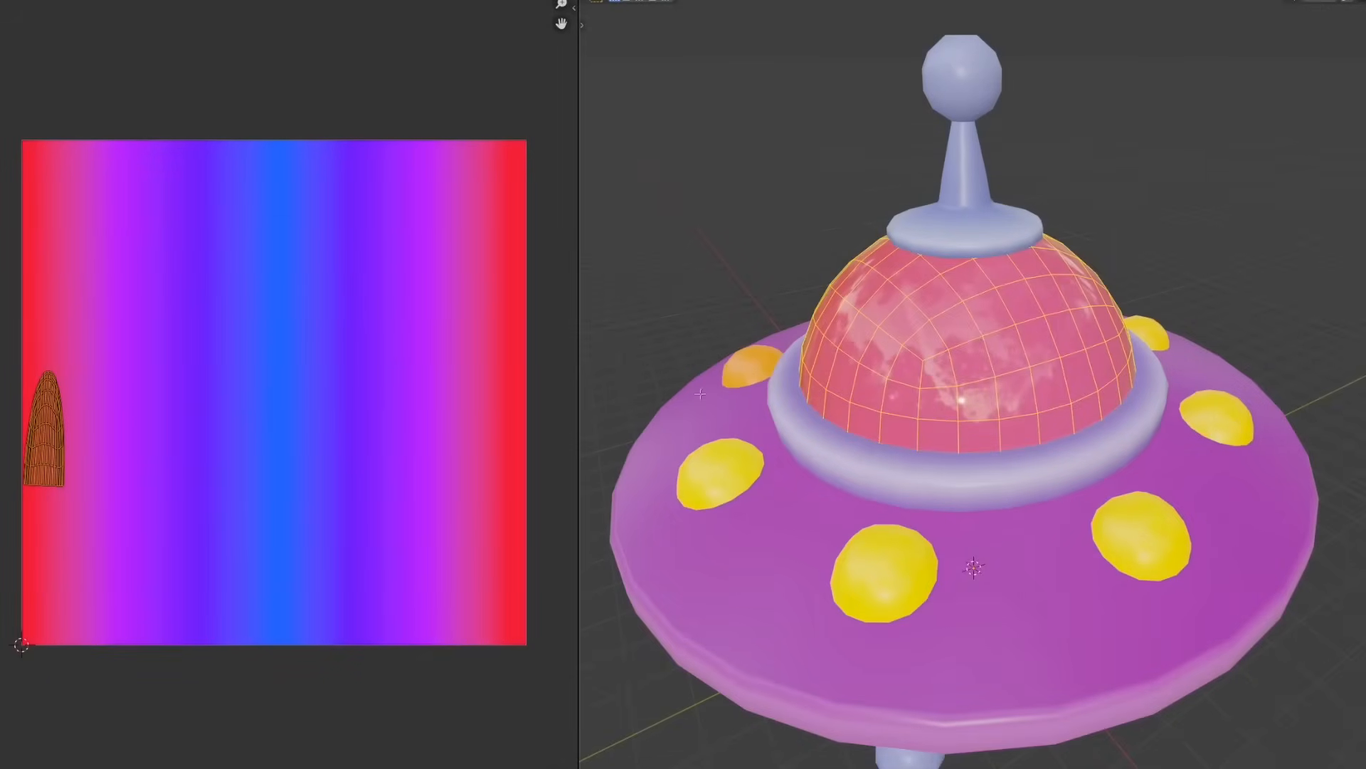
pyautogui.moveTo(677, 373); pyautogui.dragTo(889, 359, button='middle')
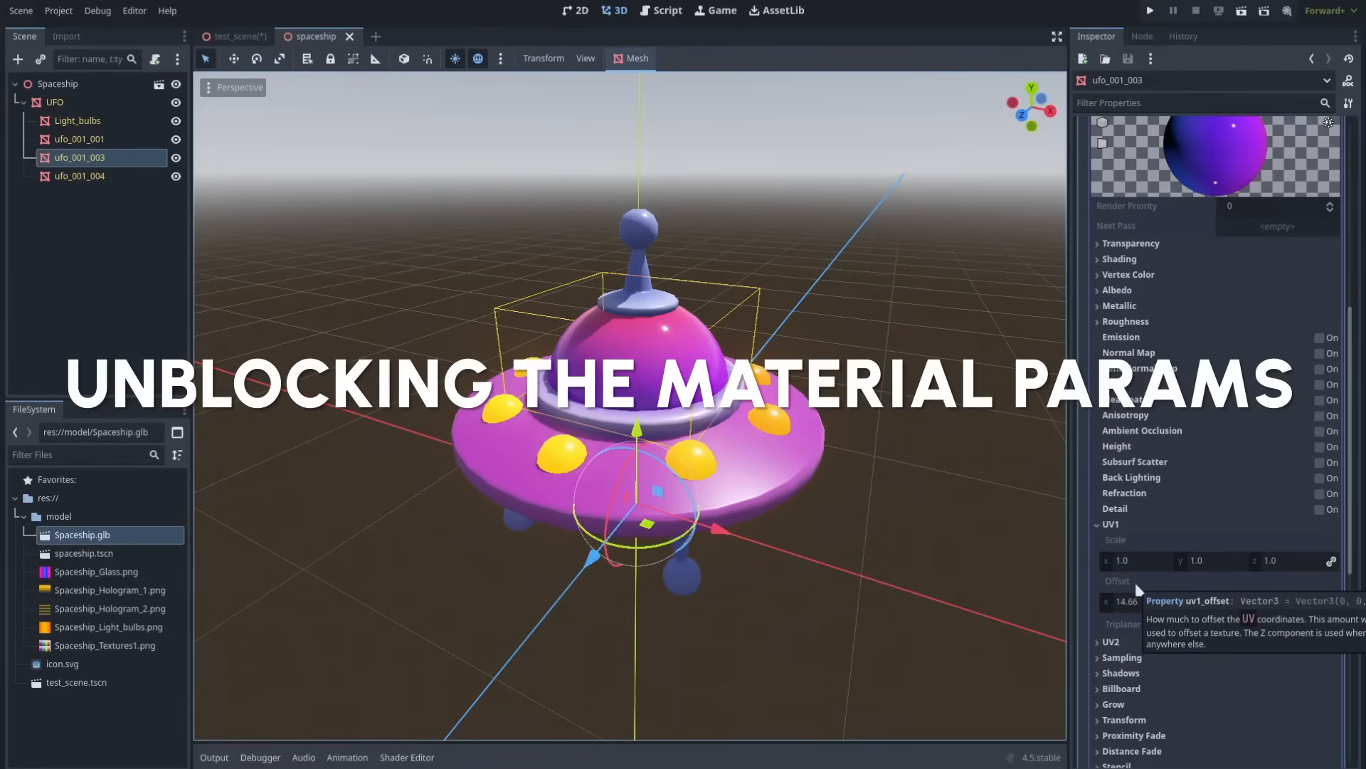
# Try to edit the UV1 offset of the Glass material inside the ufo_001_003 mesh resource.
pyautogui.click(1141, 605)
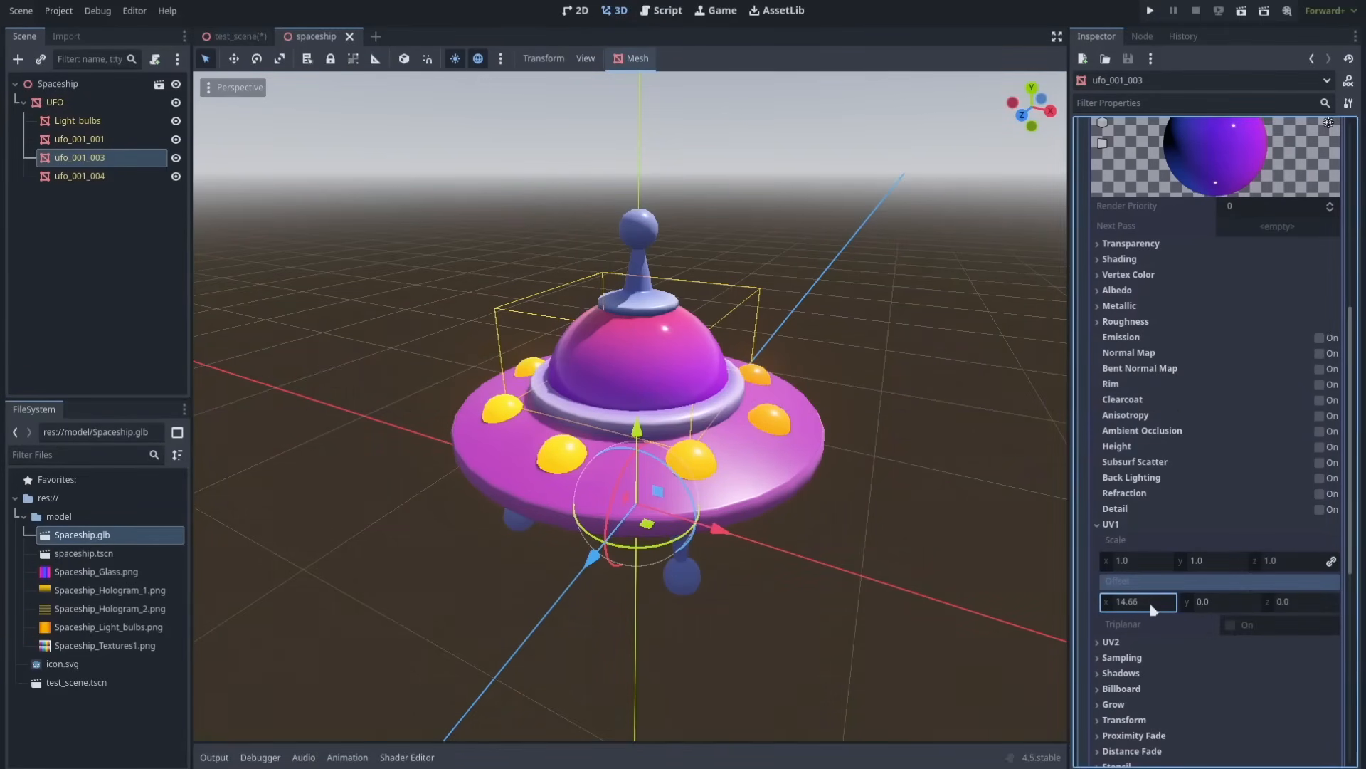
pyautogui.click(1193, 610)
pyautogui.press('Tab')
# Copy the Glass material from Surface 0 of ufo_001_003 and paste it into Surface Material Override slot 0.
pyautogui.moveTo(1351, 510); pyautogui.dragTo(1352, 329)
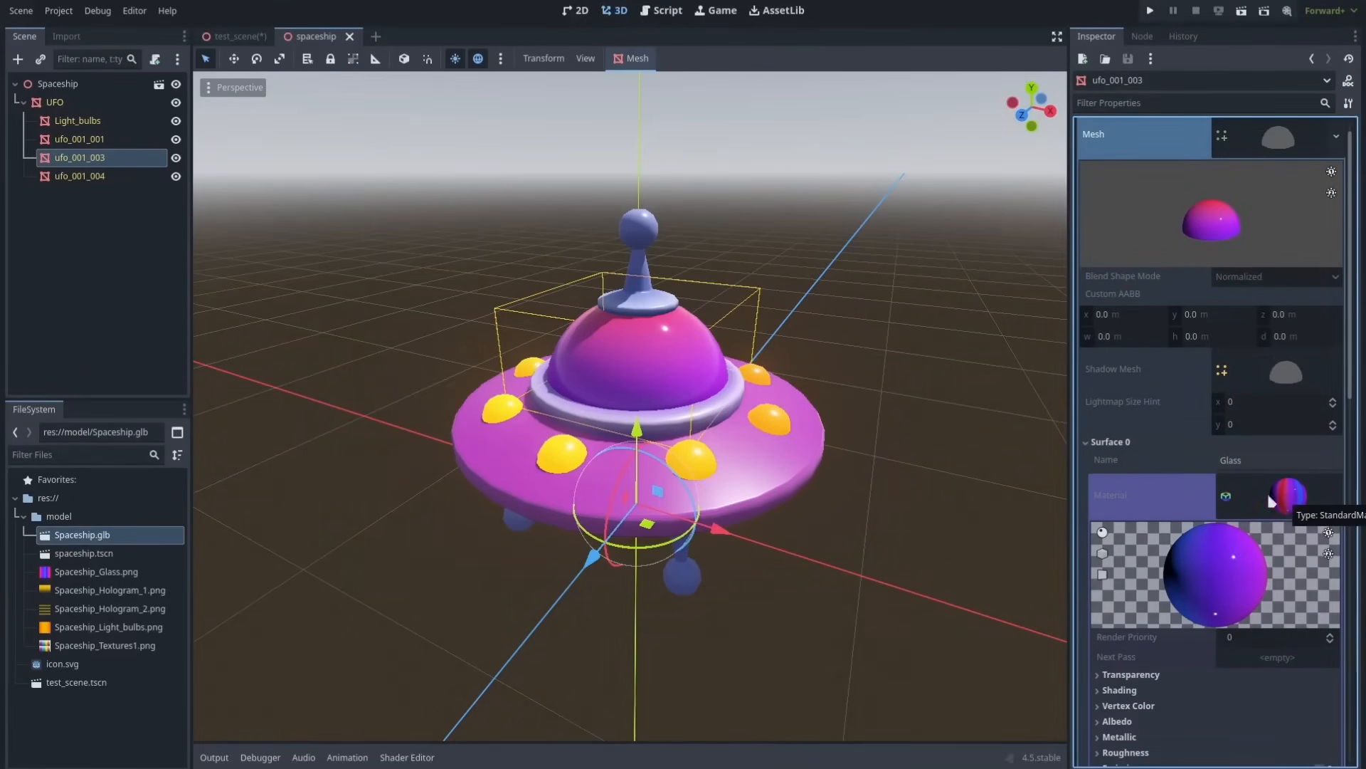
pyautogui.rightClick(1256, 490)
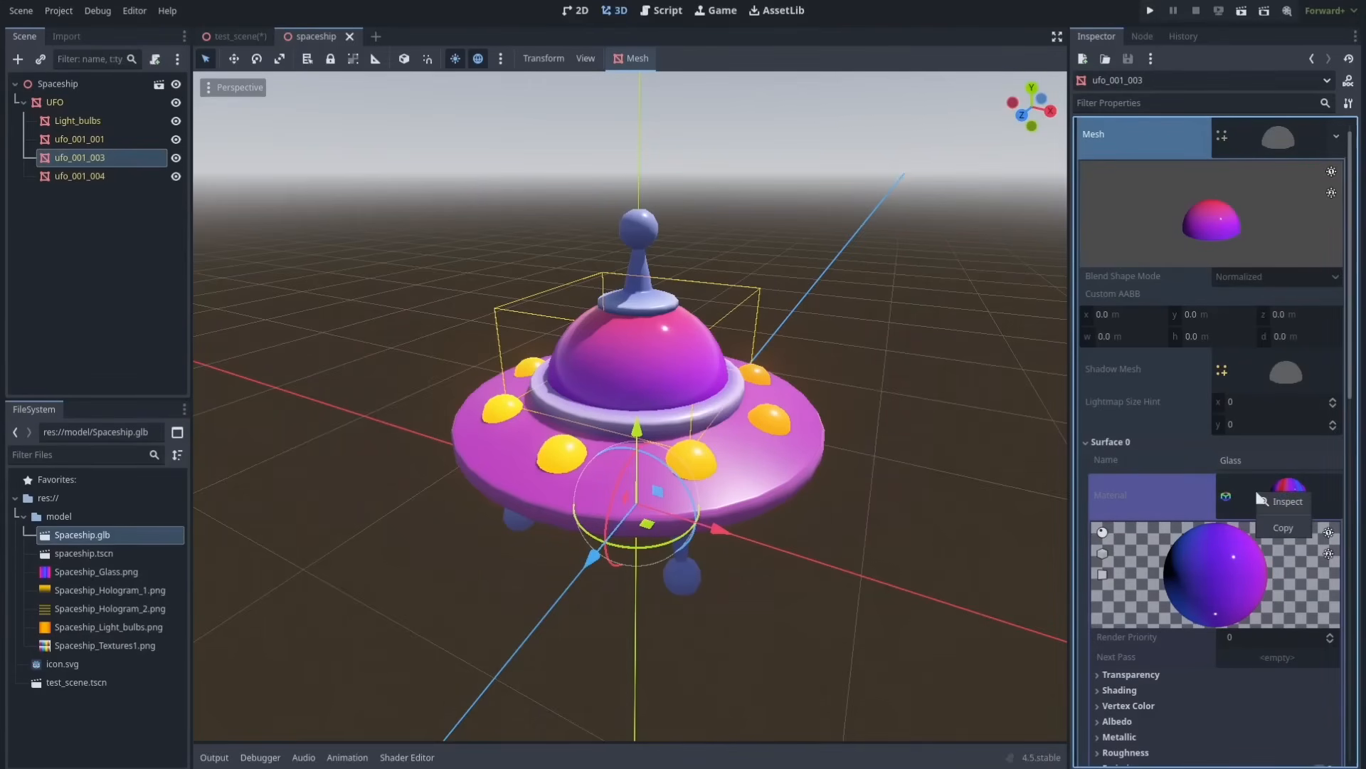
pyautogui.click(1284, 528)
pyautogui.click(1160, 444)
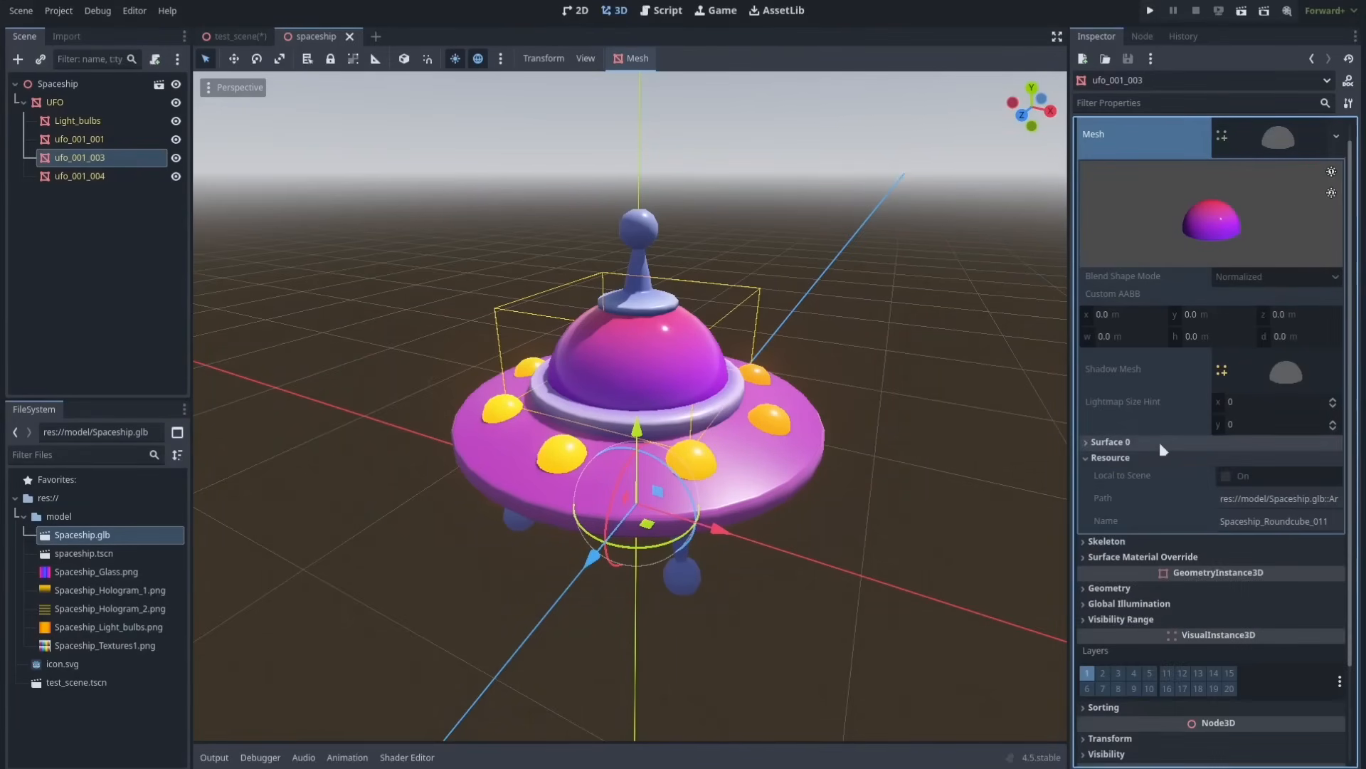
pyautogui.click(1128, 557)
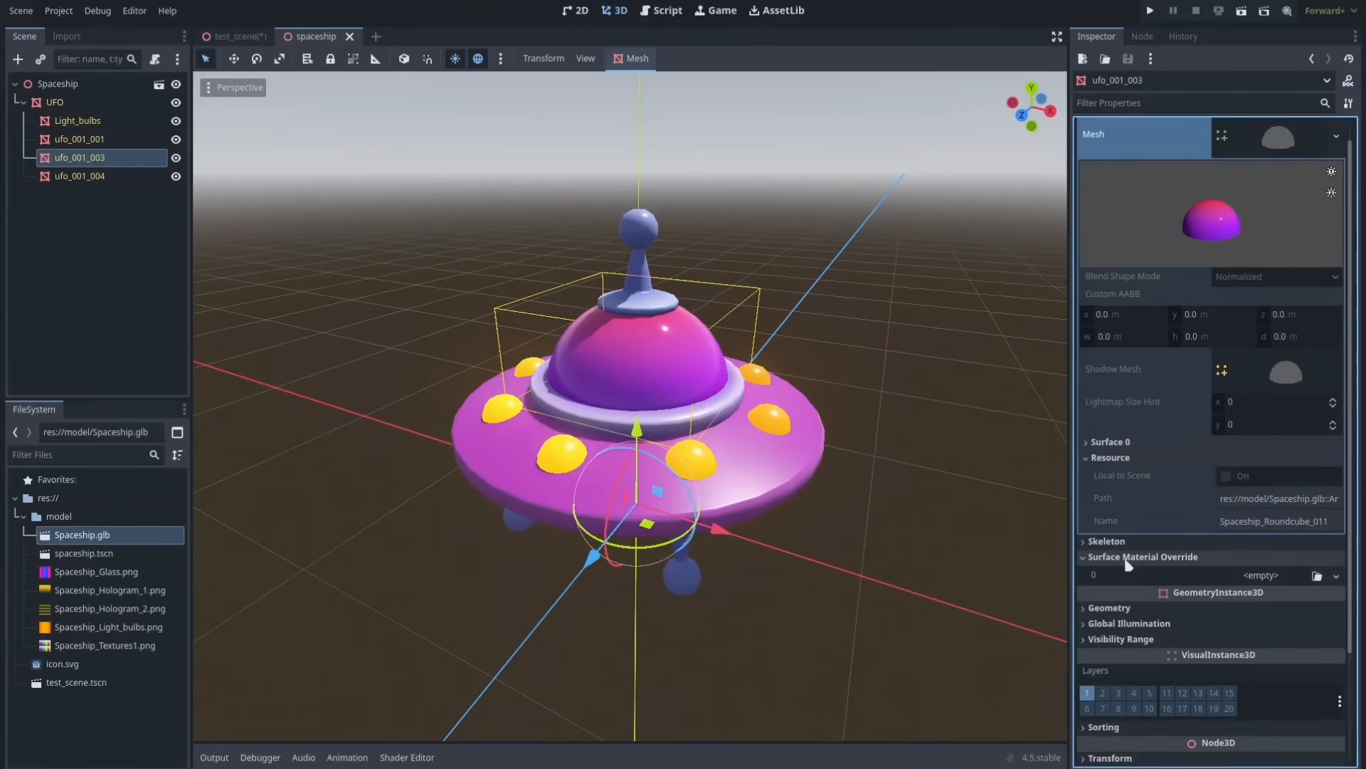
pyautogui.click(1248, 580)
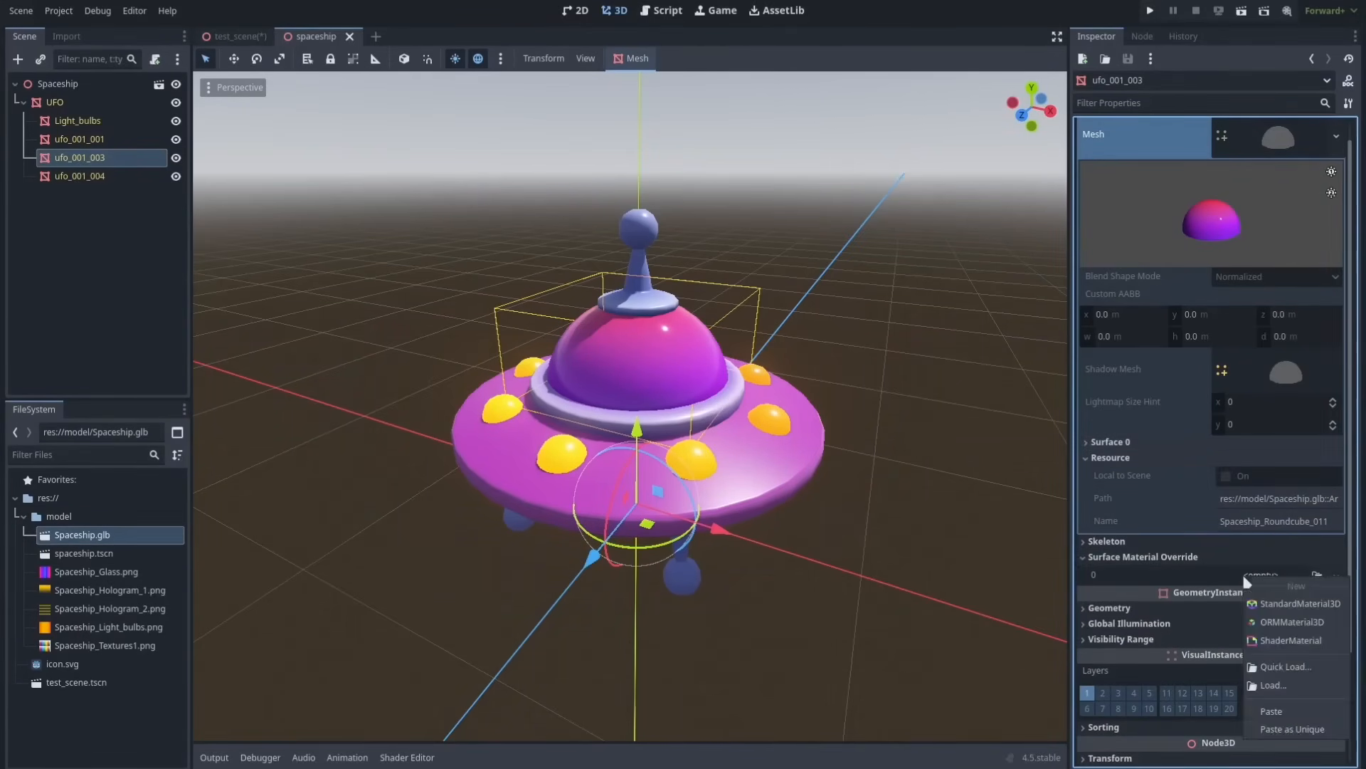
pyautogui.click(1272, 711)
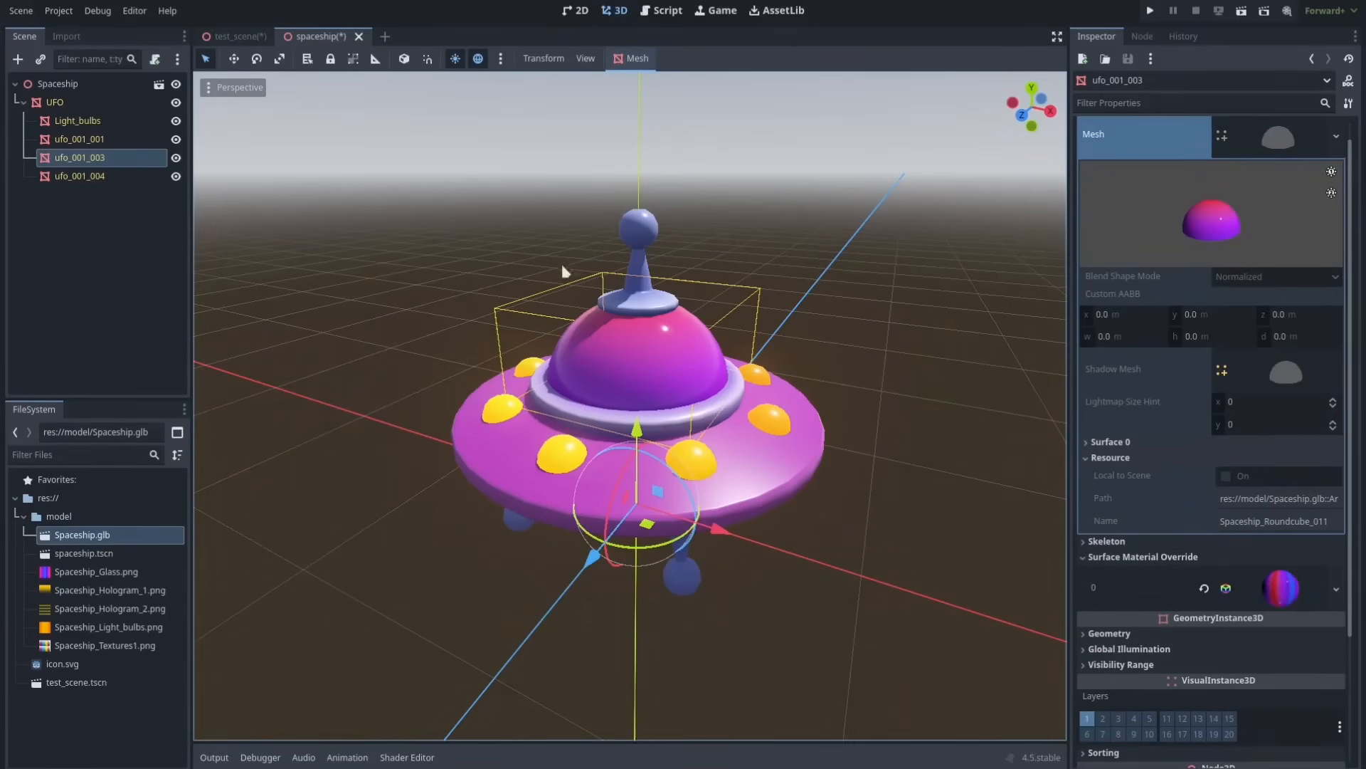
# Expand the UV1 settings of the dome's override material, set its X offset to 0, and try shifting that offset.
pyautogui.click(1284, 598)
pyautogui.scroll(-5, 1352, 511)
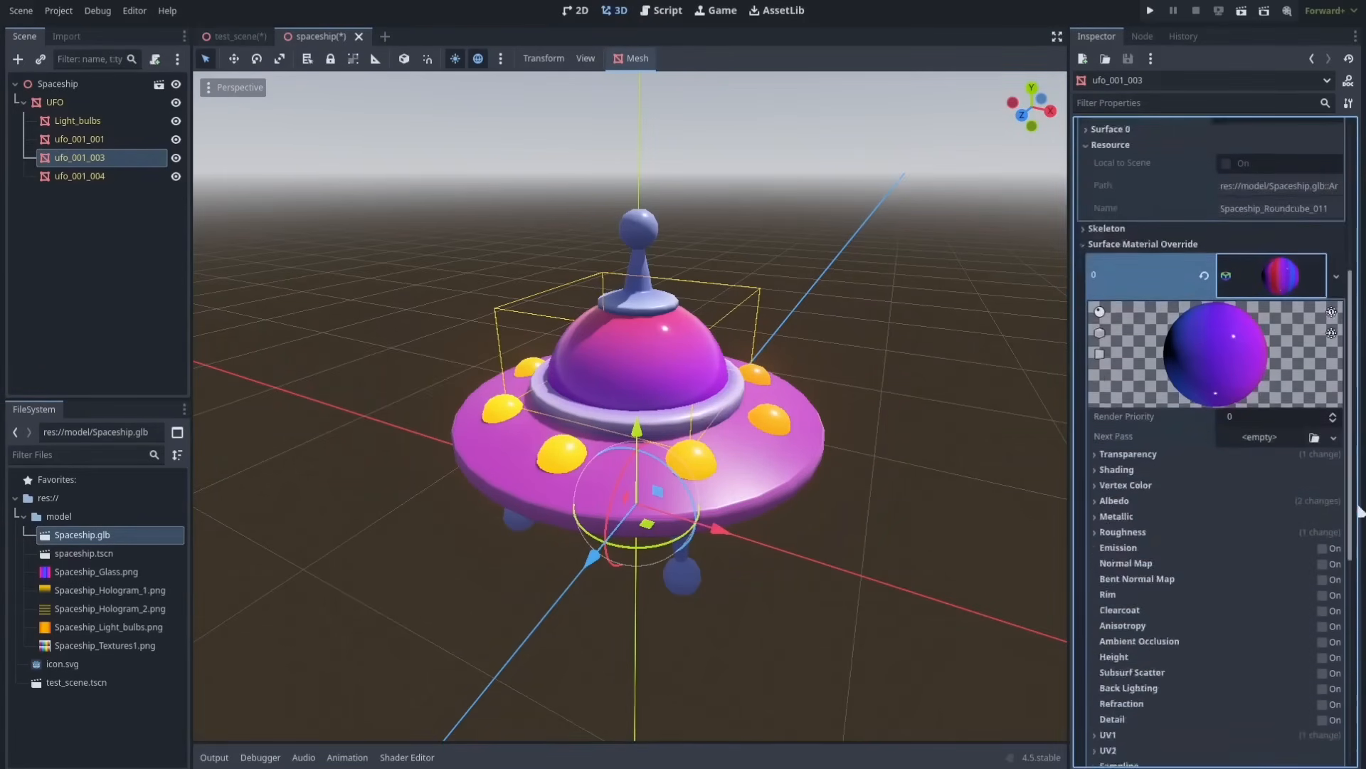
pyautogui.scroll(-3, 1188, 527)
pyautogui.click(1188, 527)
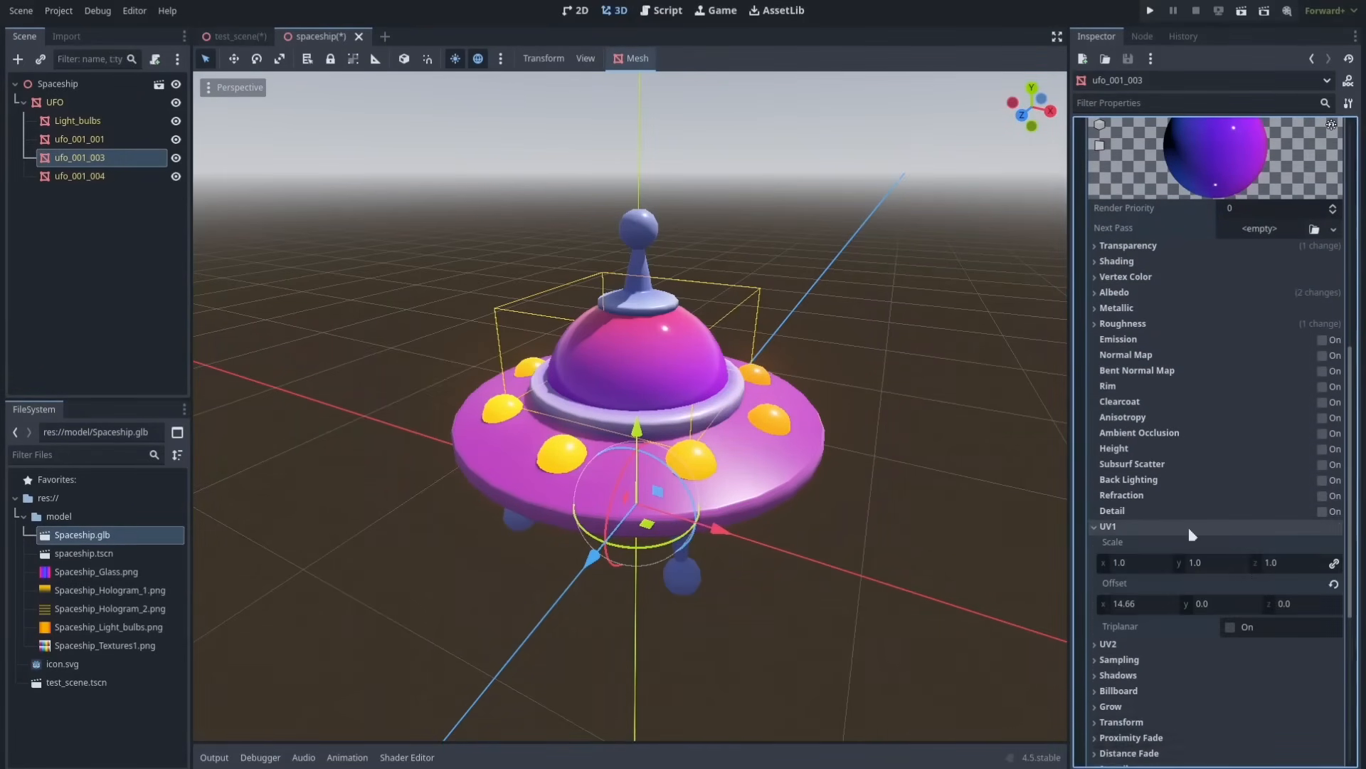
pyautogui.click(1134, 604)
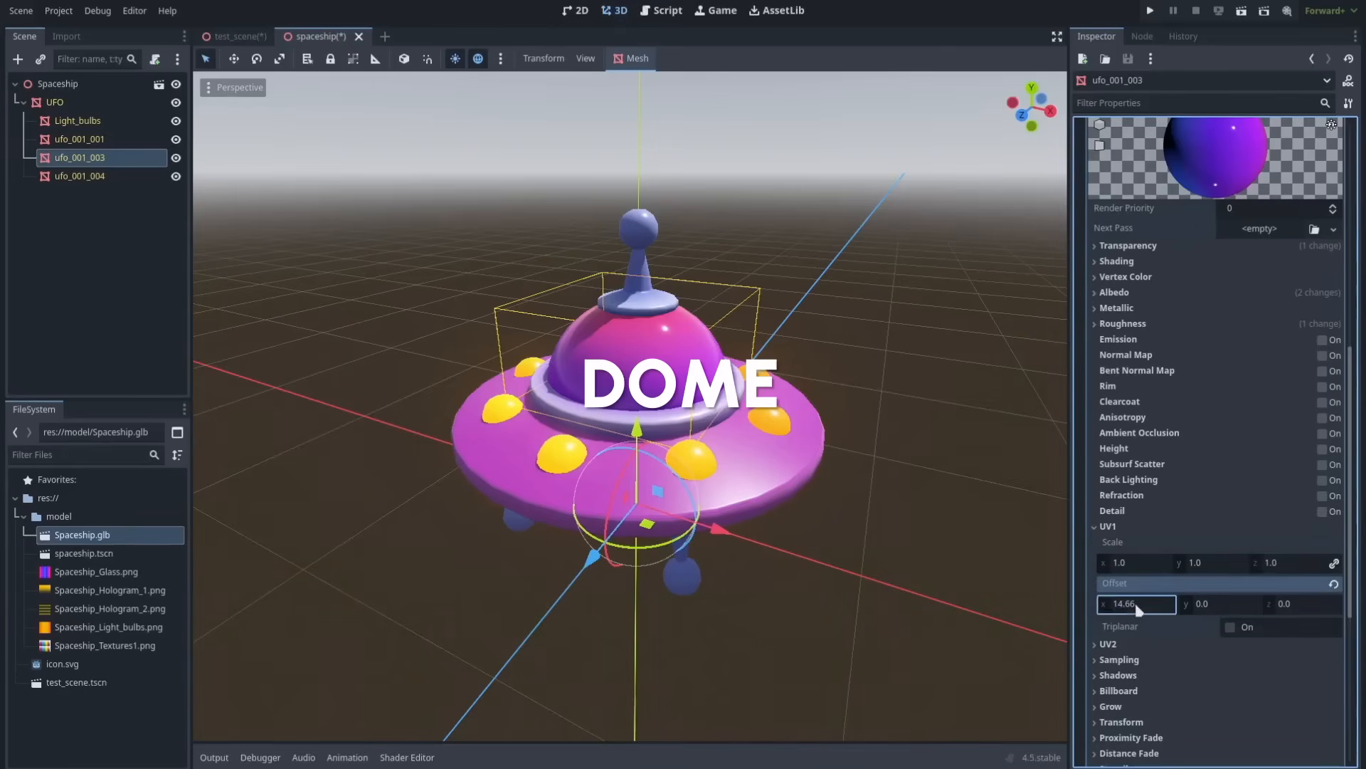
pyautogui.write('0')
pyautogui.press('Return')
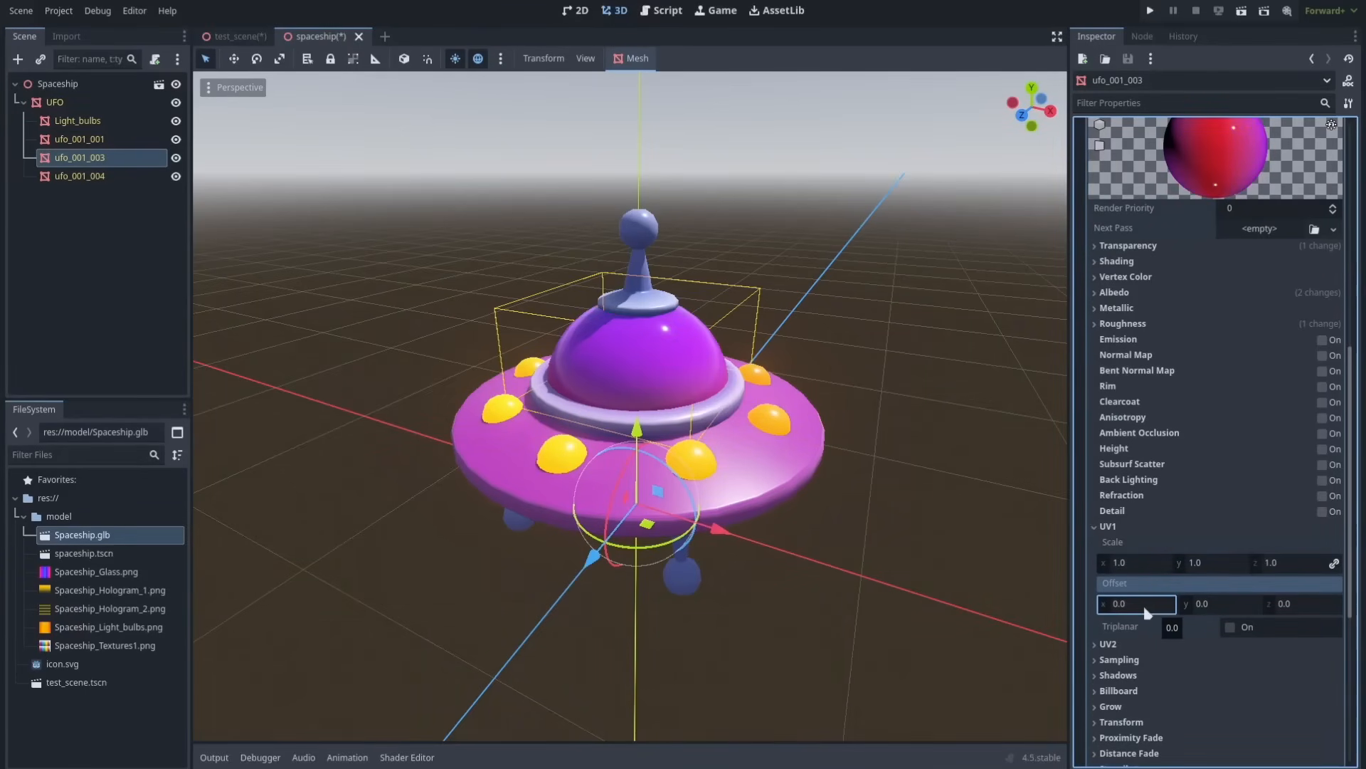
pyautogui.moveTo(1148, 612); pyautogui.dragTo(1245, 612)
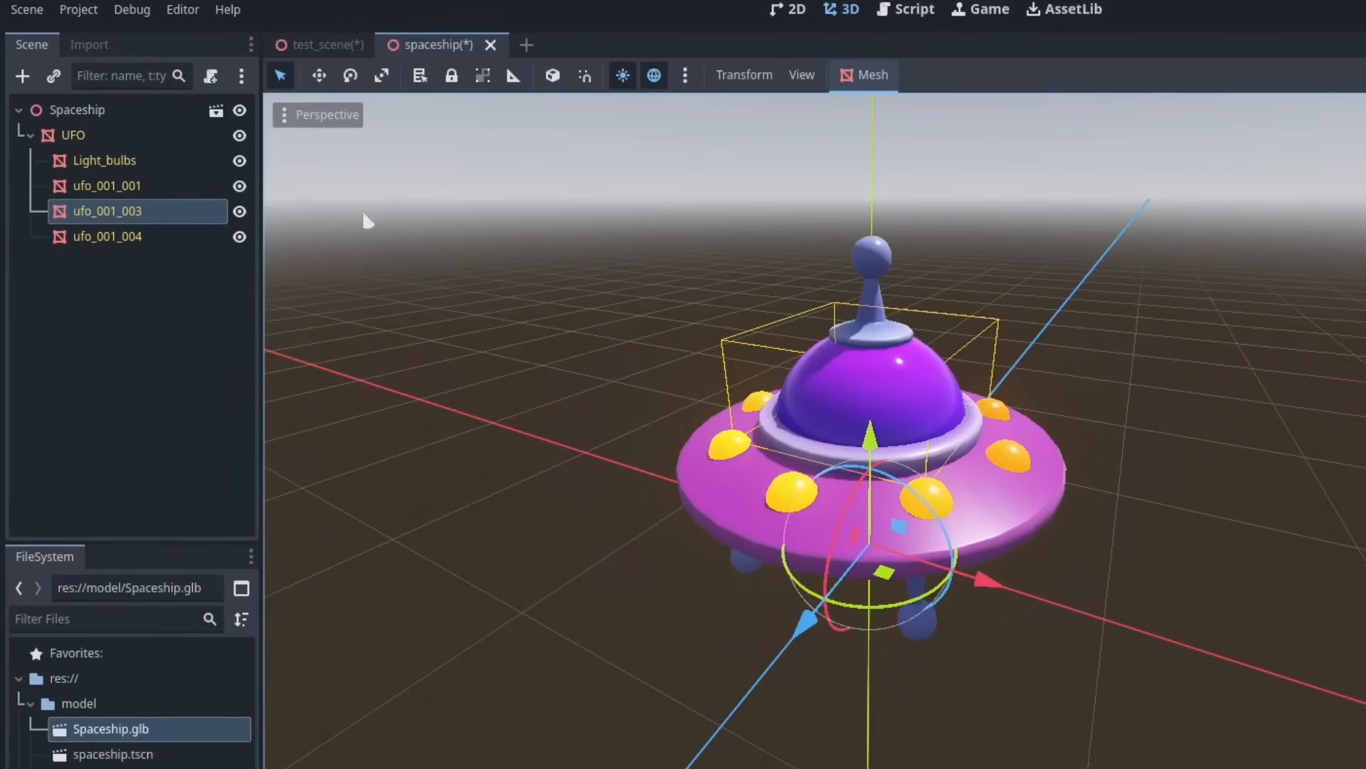
# Add an AnimationPlayer under ufo_001_003 and create a new animation named dome.
pyautogui.click(22, 75)
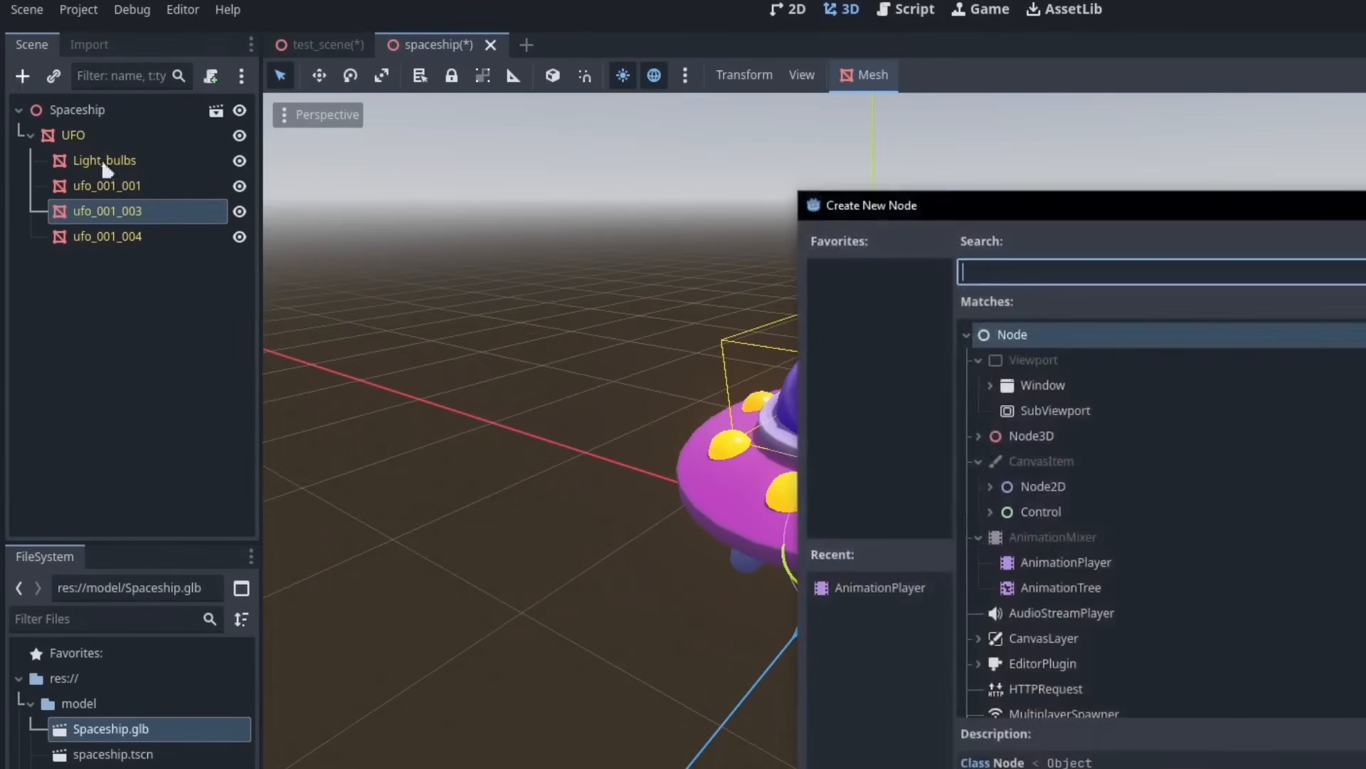
pyautogui.doubleClick(1127, 571)
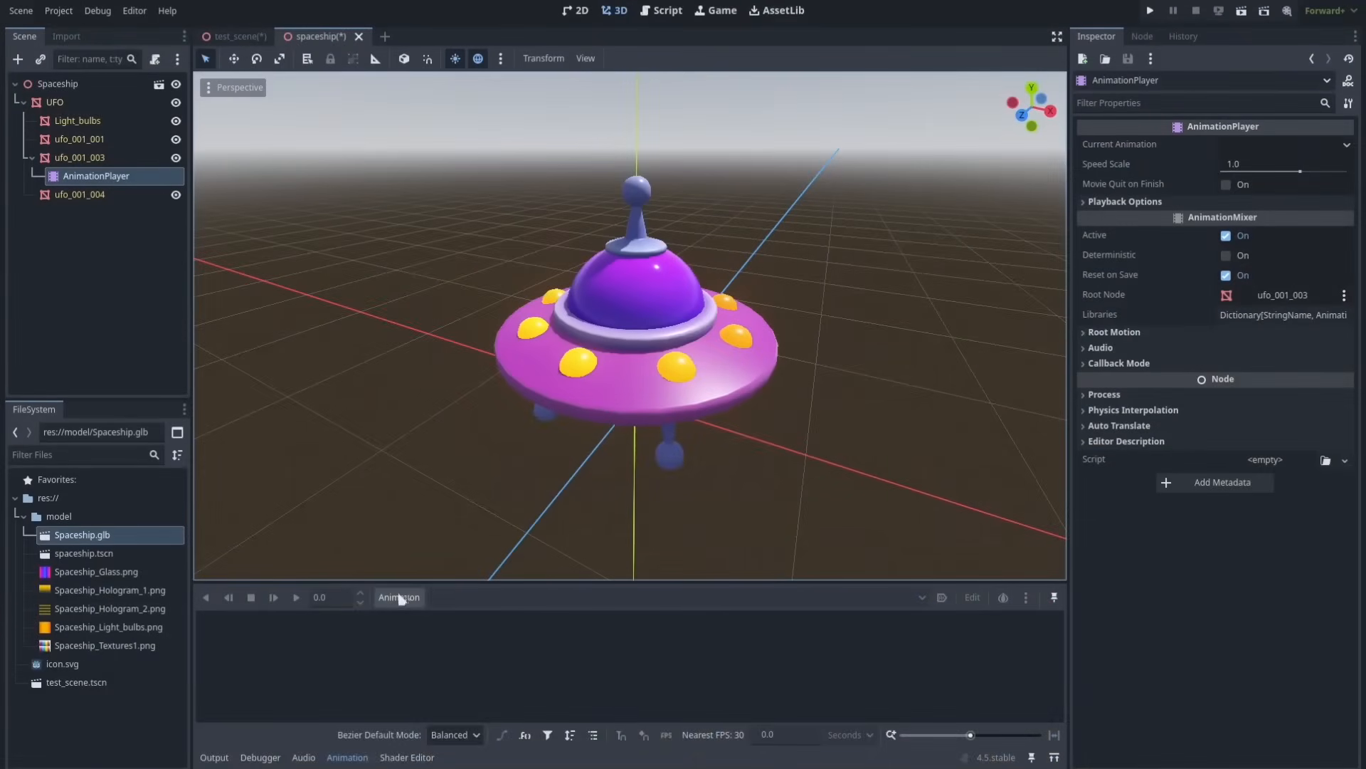
pyautogui.click(399, 597)
pyautogui.click(403, 617)
pyautogui.write('dome')
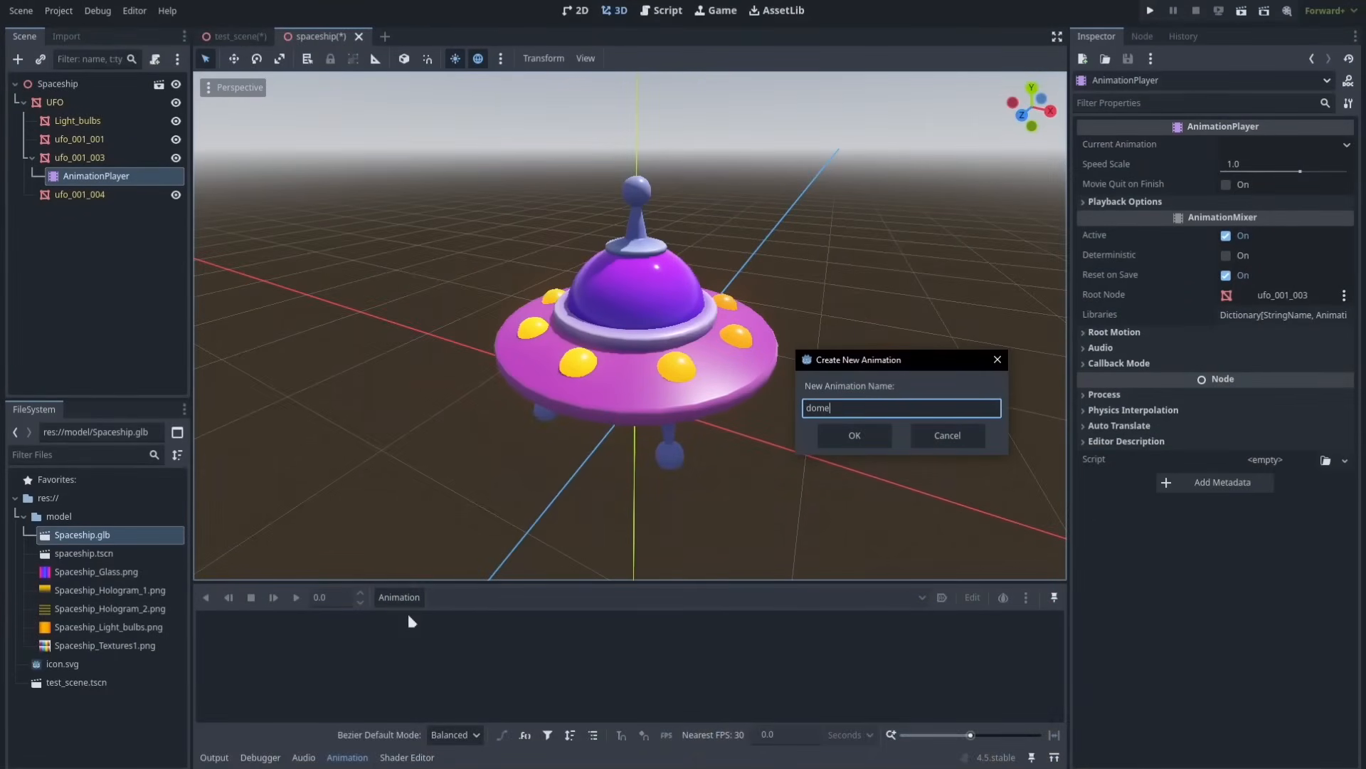
pyautogui.press('Return')
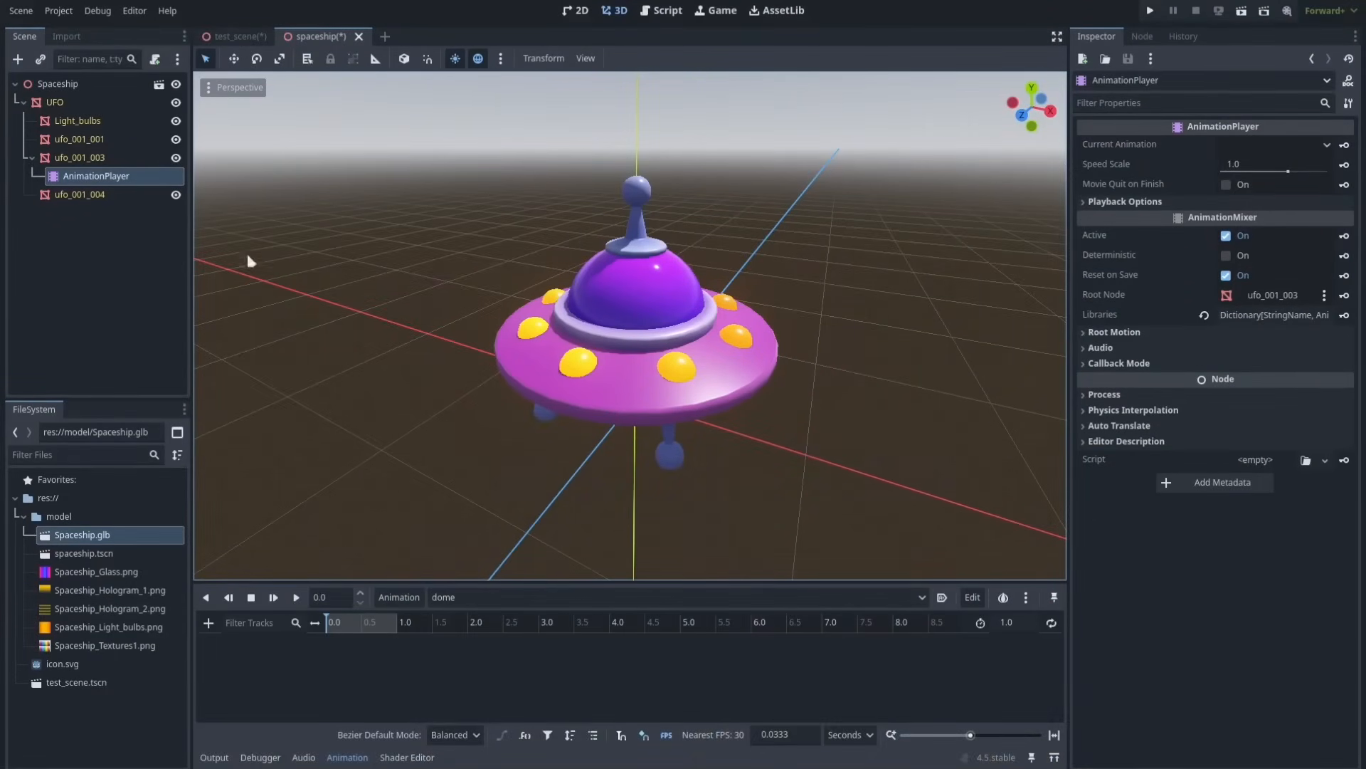
# Set the dome override material's UV1 X offset to 0 and key it at time 0 on a new track with a RESET track.
pyautogui.click(115, 159)
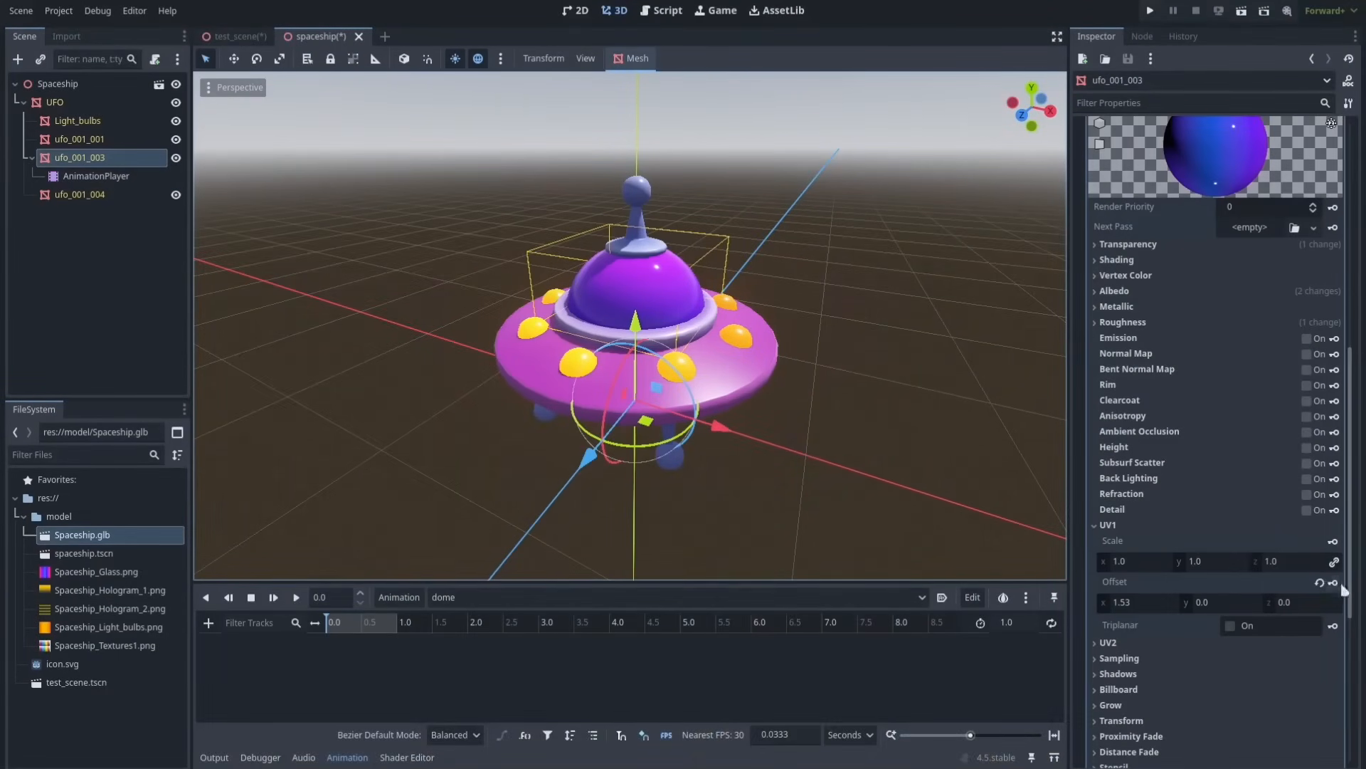
pyautogui.click(1165, 601)
pyautogui.write('0')
pyautogui.press('Return')
pyautogui.click(1333, 583)
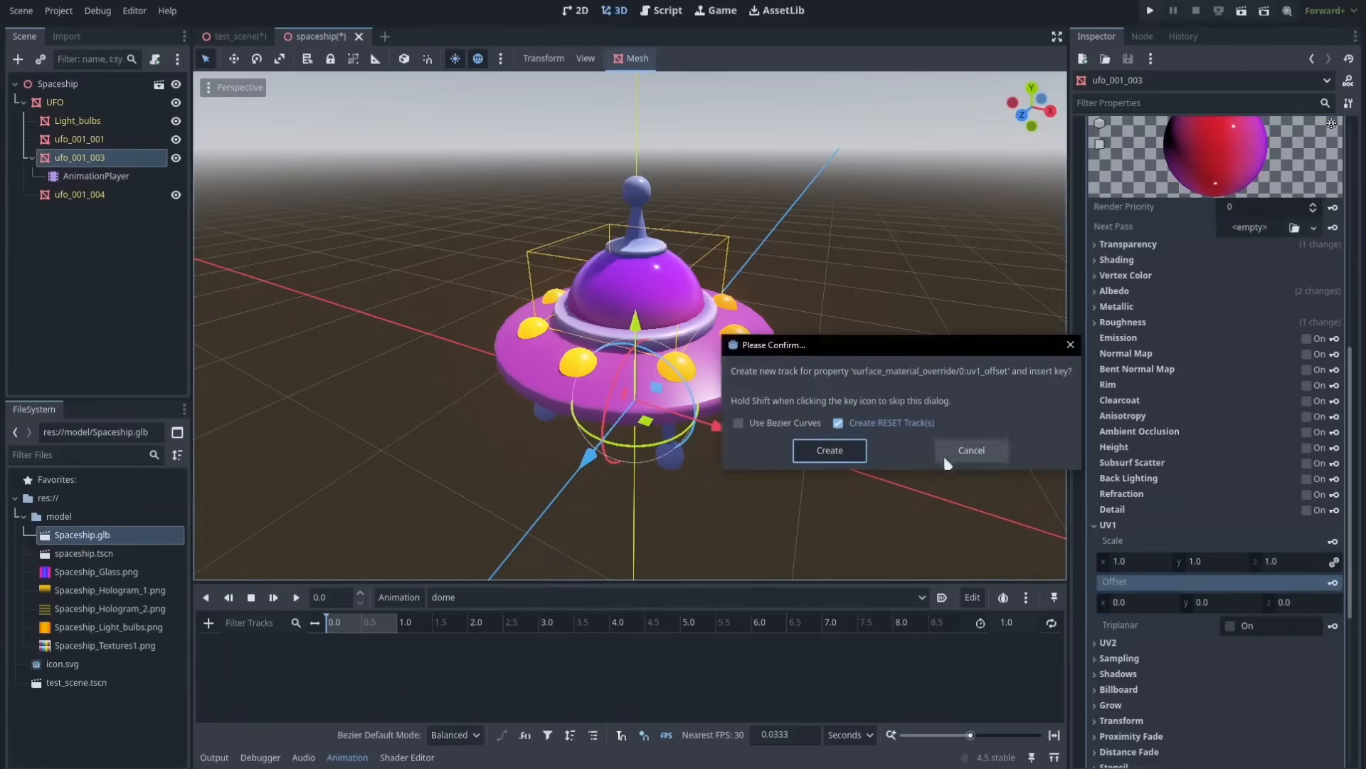
pyautogui.click(831, 452)
# Key the UV1 X offset as 1.0 at 1 second in the dome animation and preview it looping.
pyautogui.click(326, 662)
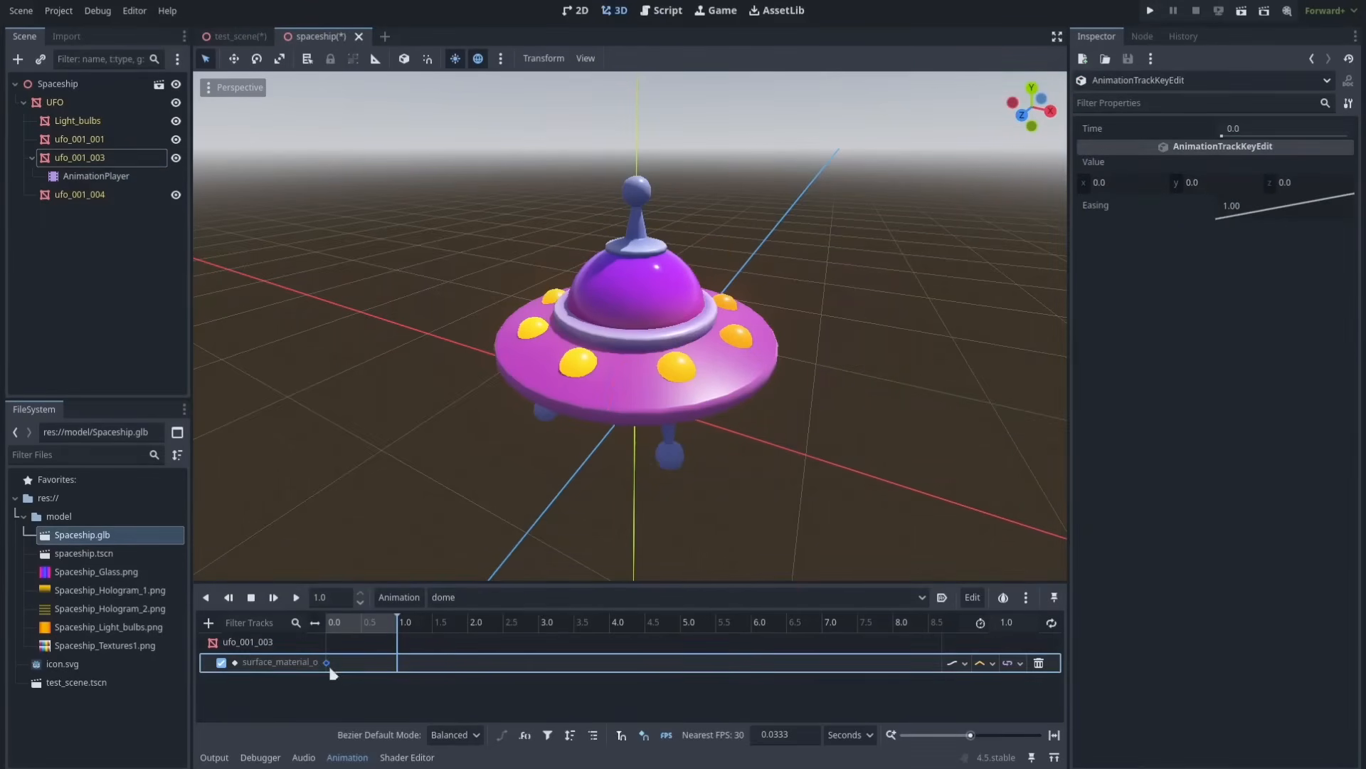
pyautogui.click(1105, 187)
pyautogui.press('Return')
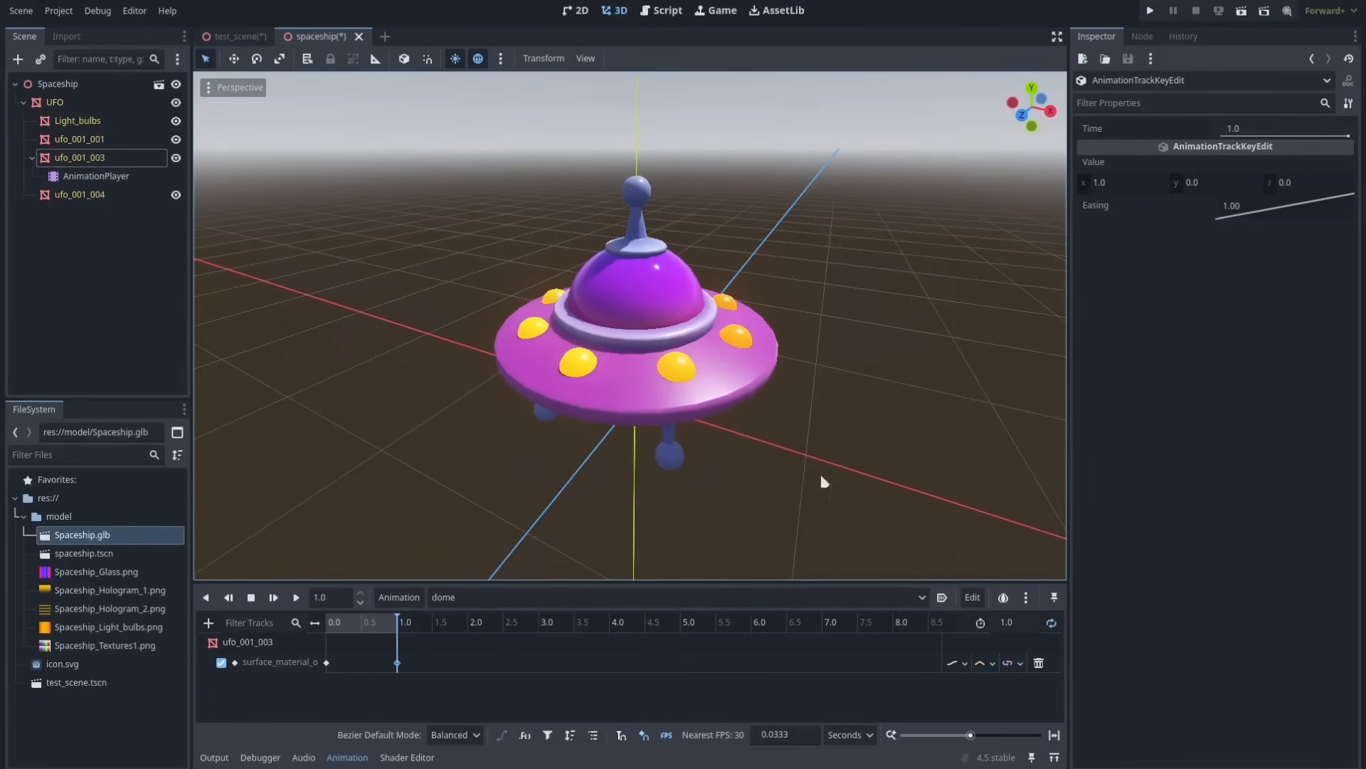
pyautogui.click(273, 597)
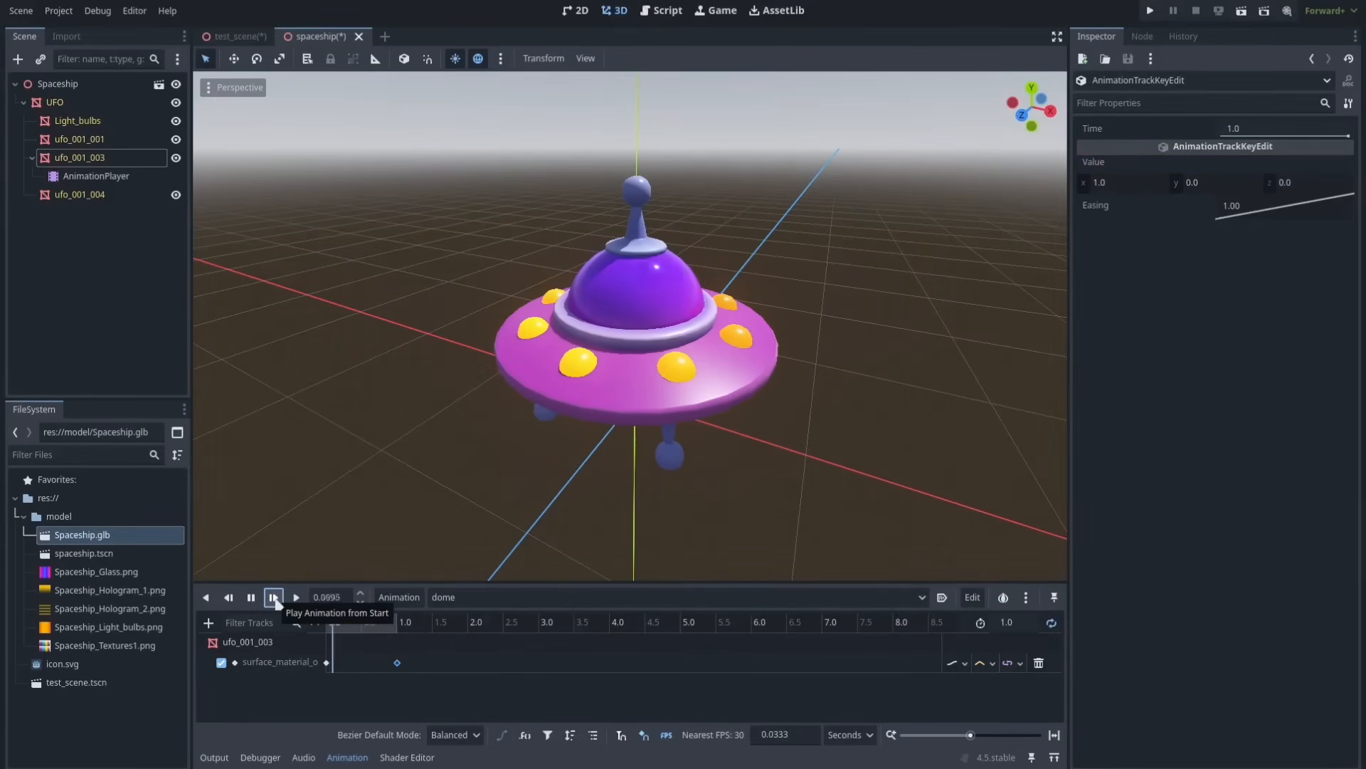
pyautogui.click(251, 598)
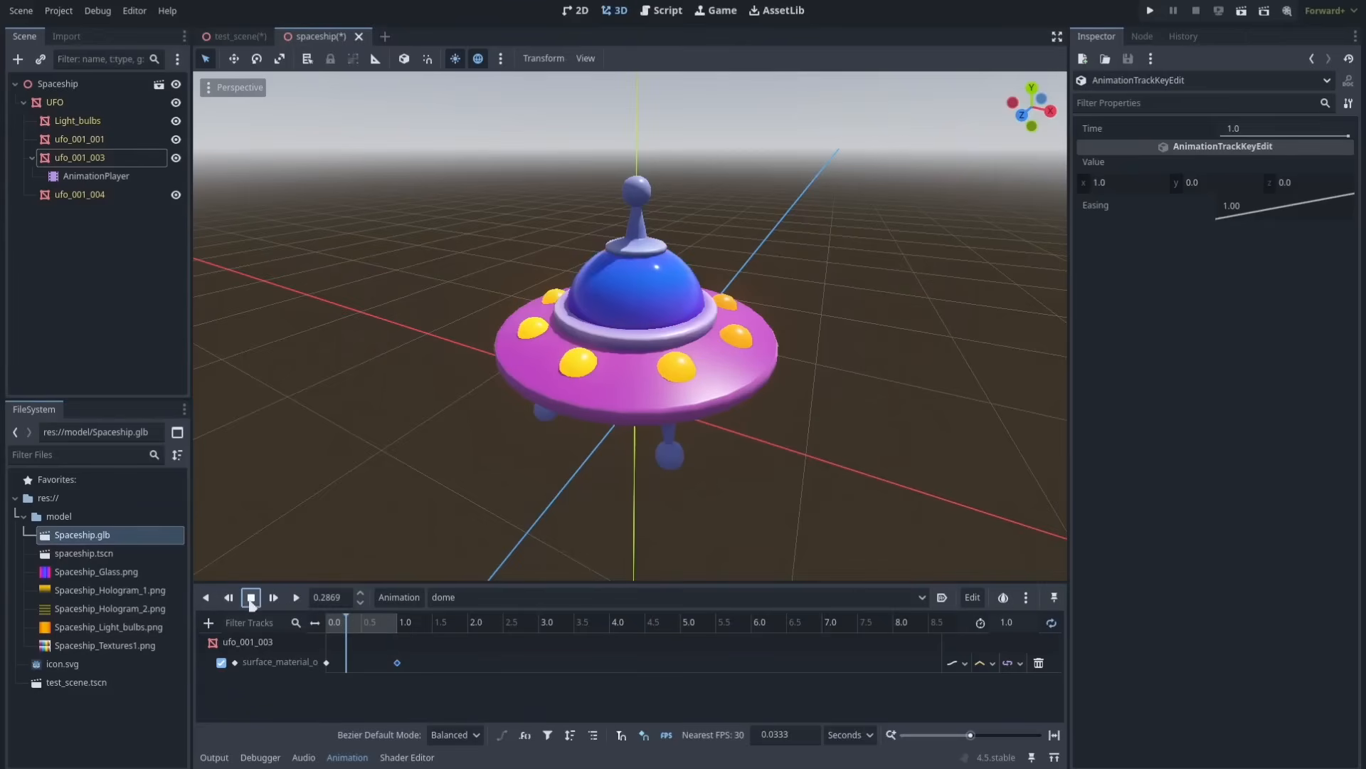
# Extend the dome animation to 3 seconds, move the second key to its end, and play it from the start.
pyautogui.click(1013, 623)
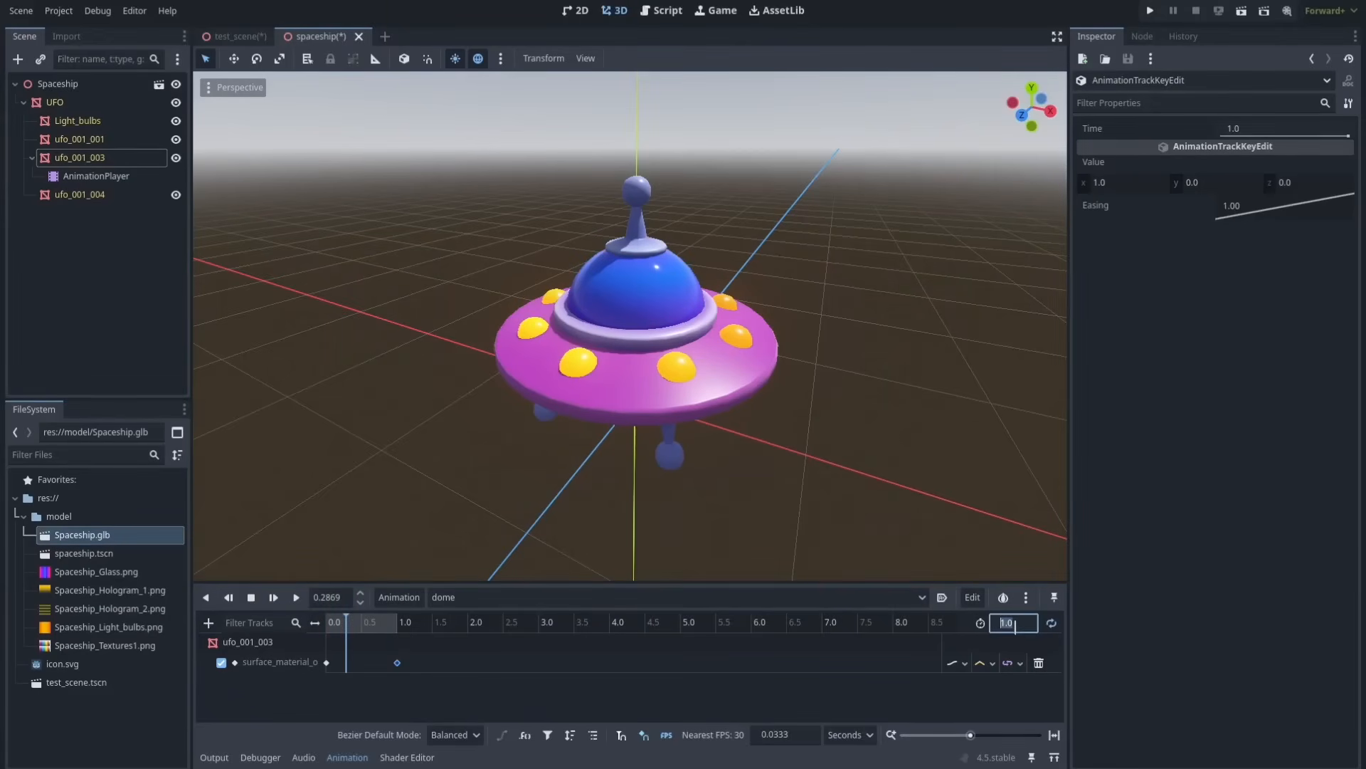
pyautogui.press('Return')
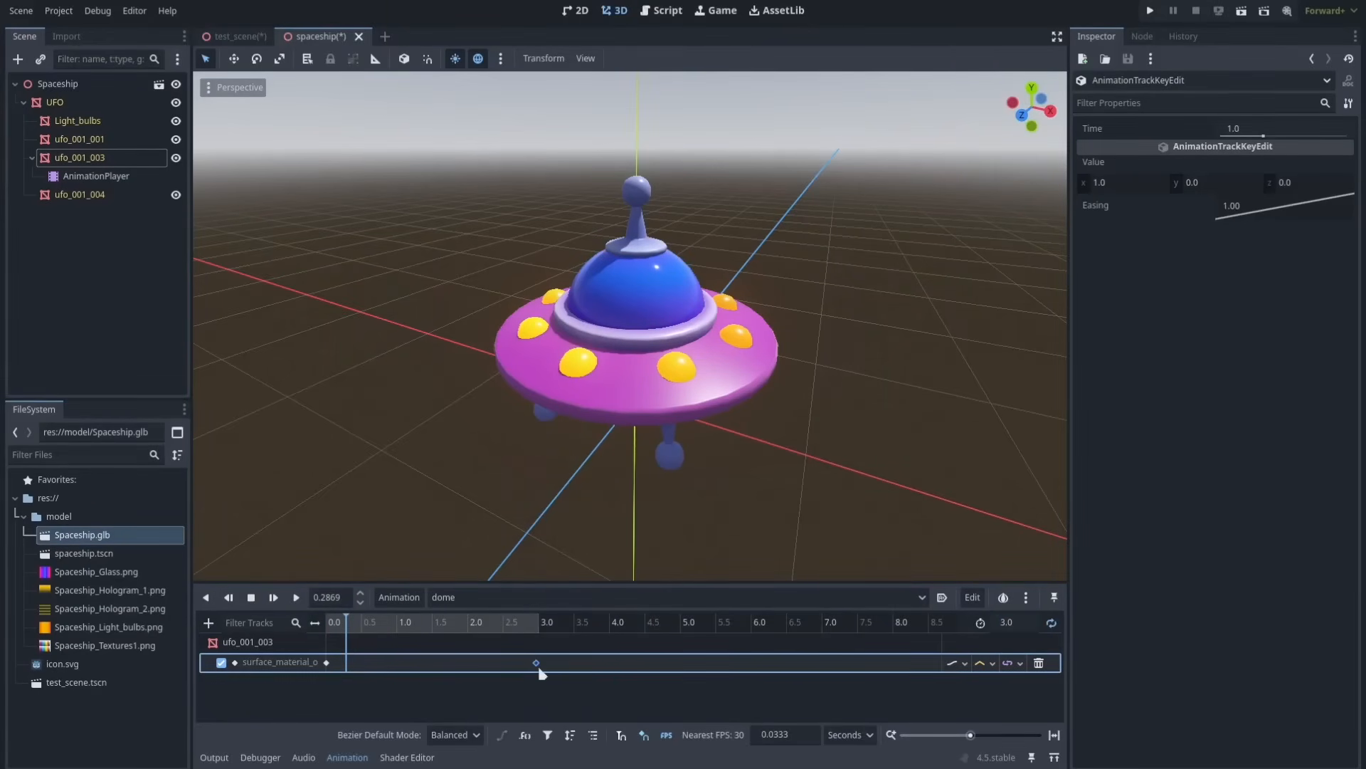
pyautogui.moveTo(542, 674); pyautogui.dragTo(546, 626)
pyautogui.click(273, 597)
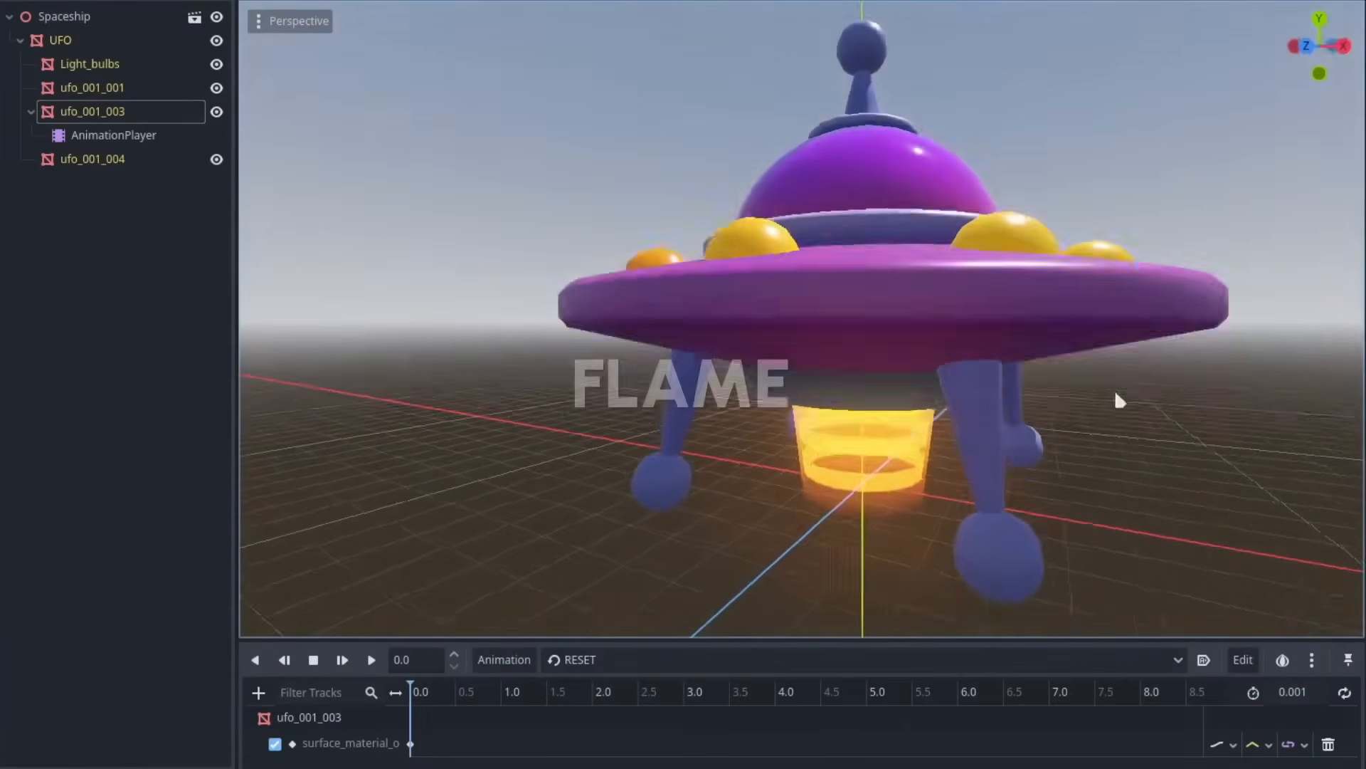
# Examine the flame meshes ufo_001_001 and ufo_001_004 under the ship, hiding and showing ufo_001_004 to tell them apart.
pyautogui.scroll(8, 1115, 390)
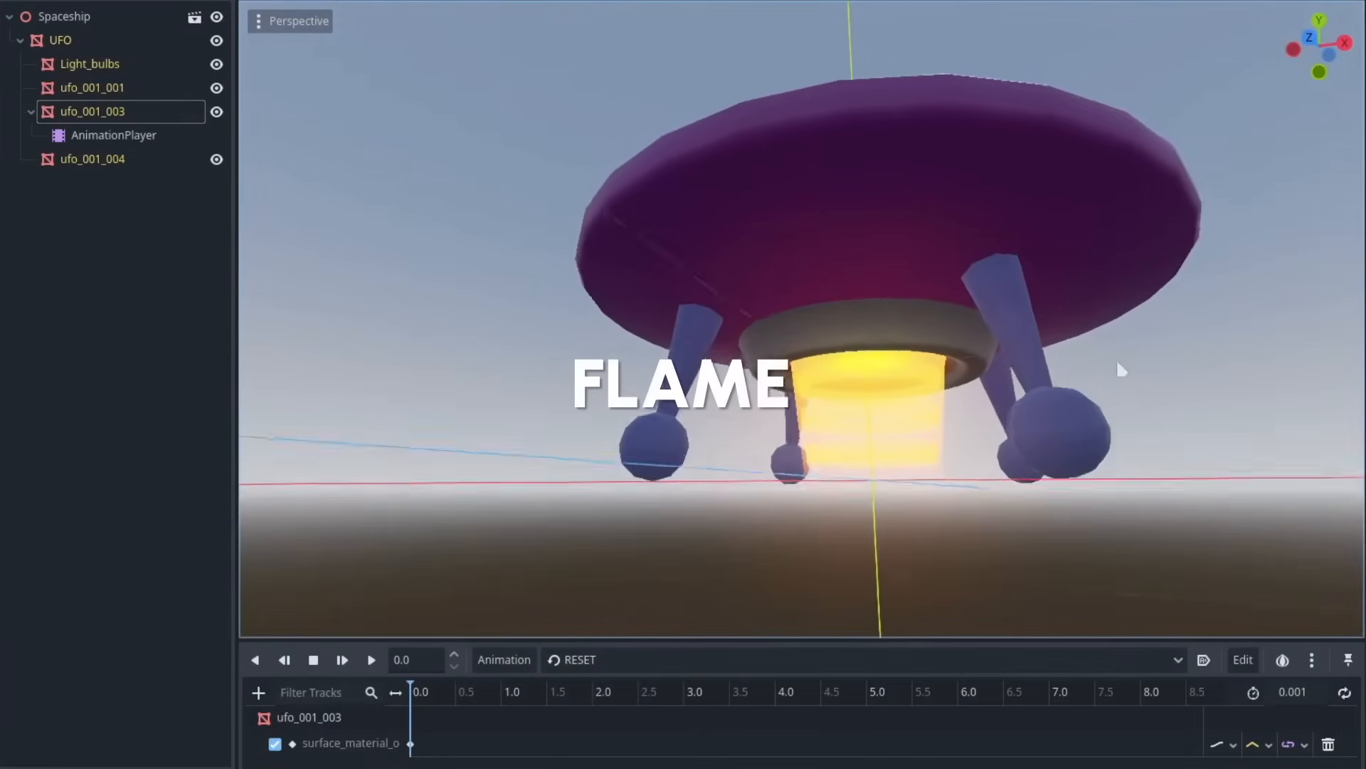
pyautogui.scroll(-3, 1081, 377)
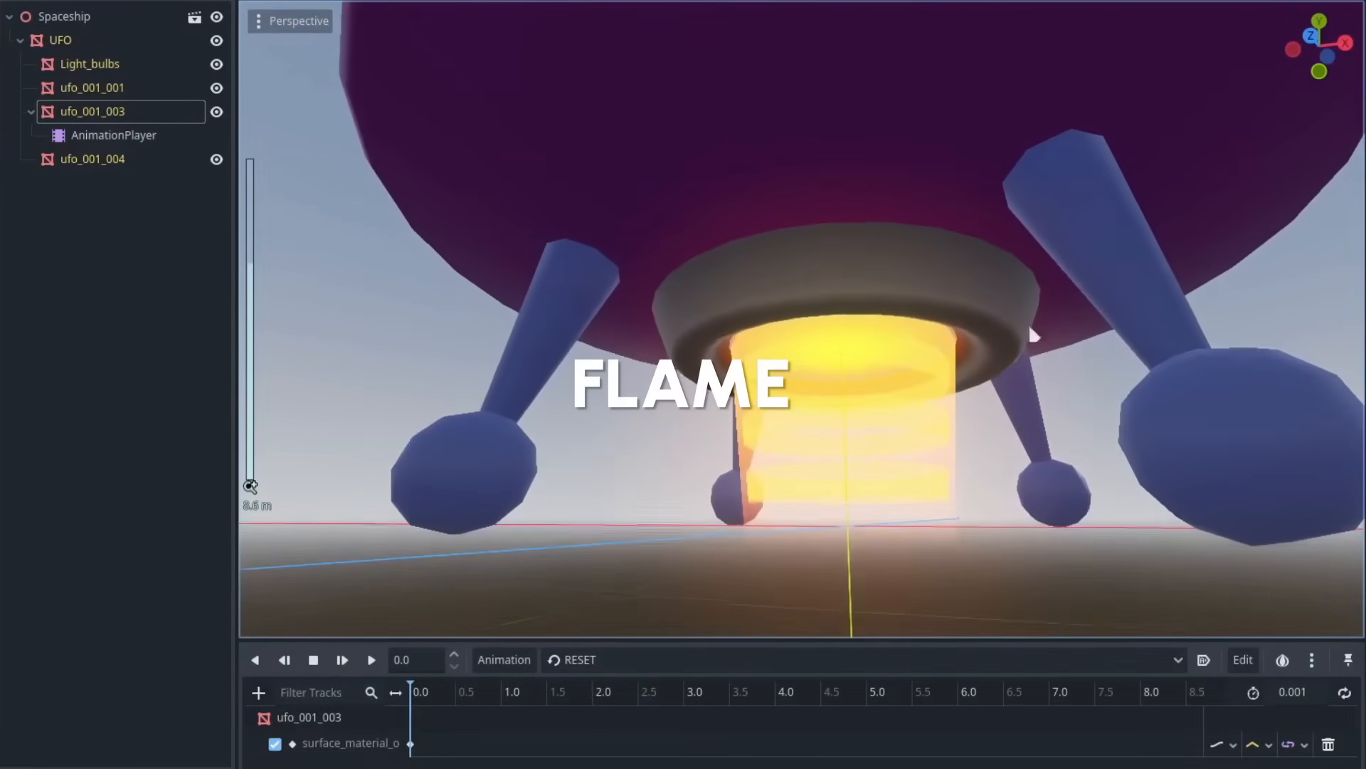
pyautogui.click(147, 86)
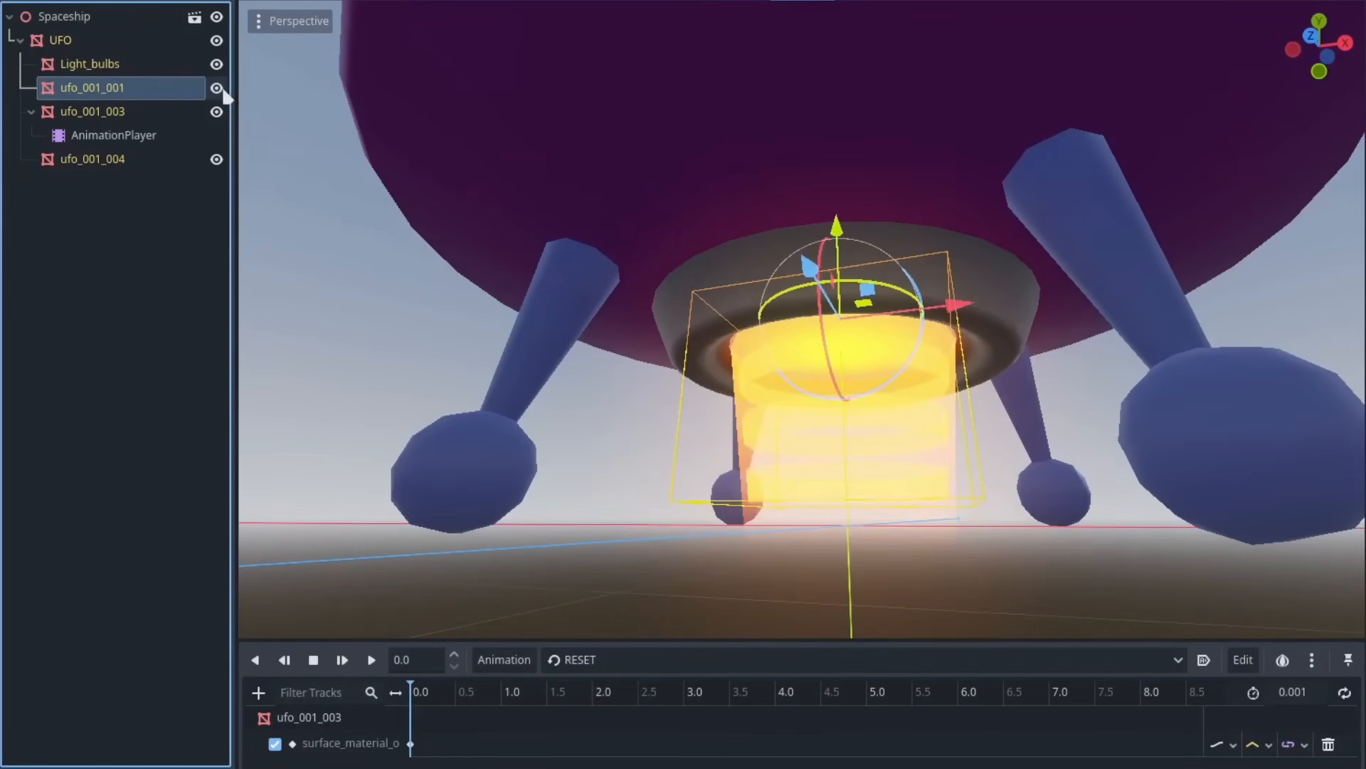
pyautogui.click(142, 162)
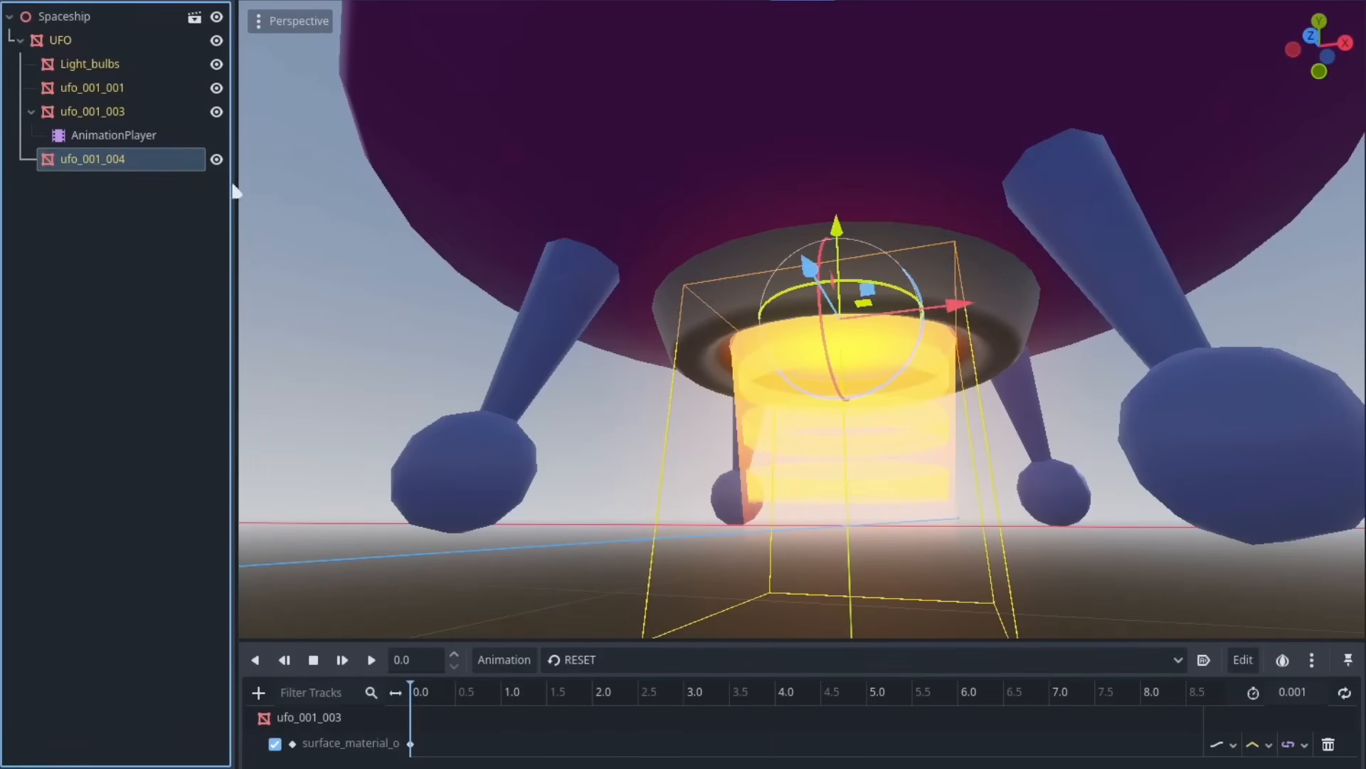
pyautogui.click(216, 160)
pyautogui.moveTo(336, 185); pyautogui.dragTo(549, 238, button='middle')
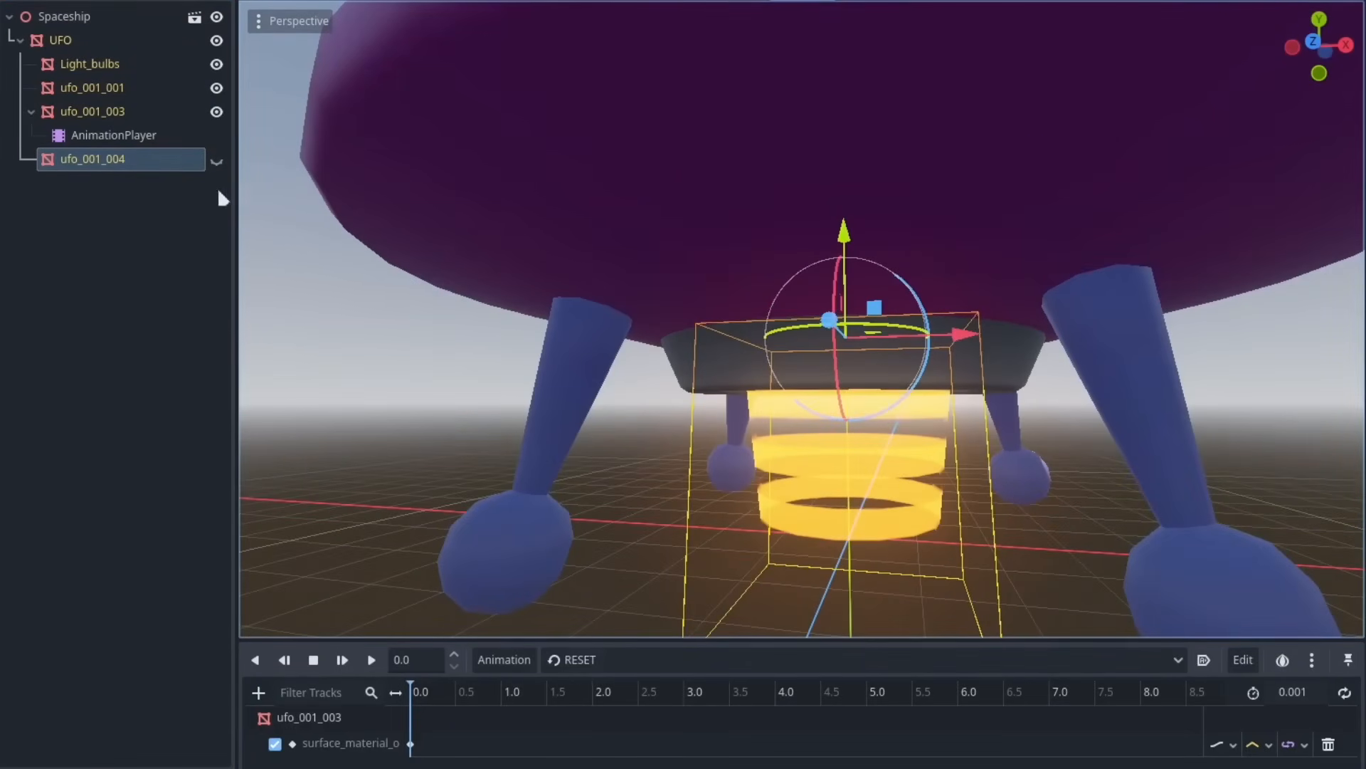
pyautogui.click(216, 159)
pyautogui.scroll(-10, 733, 307)
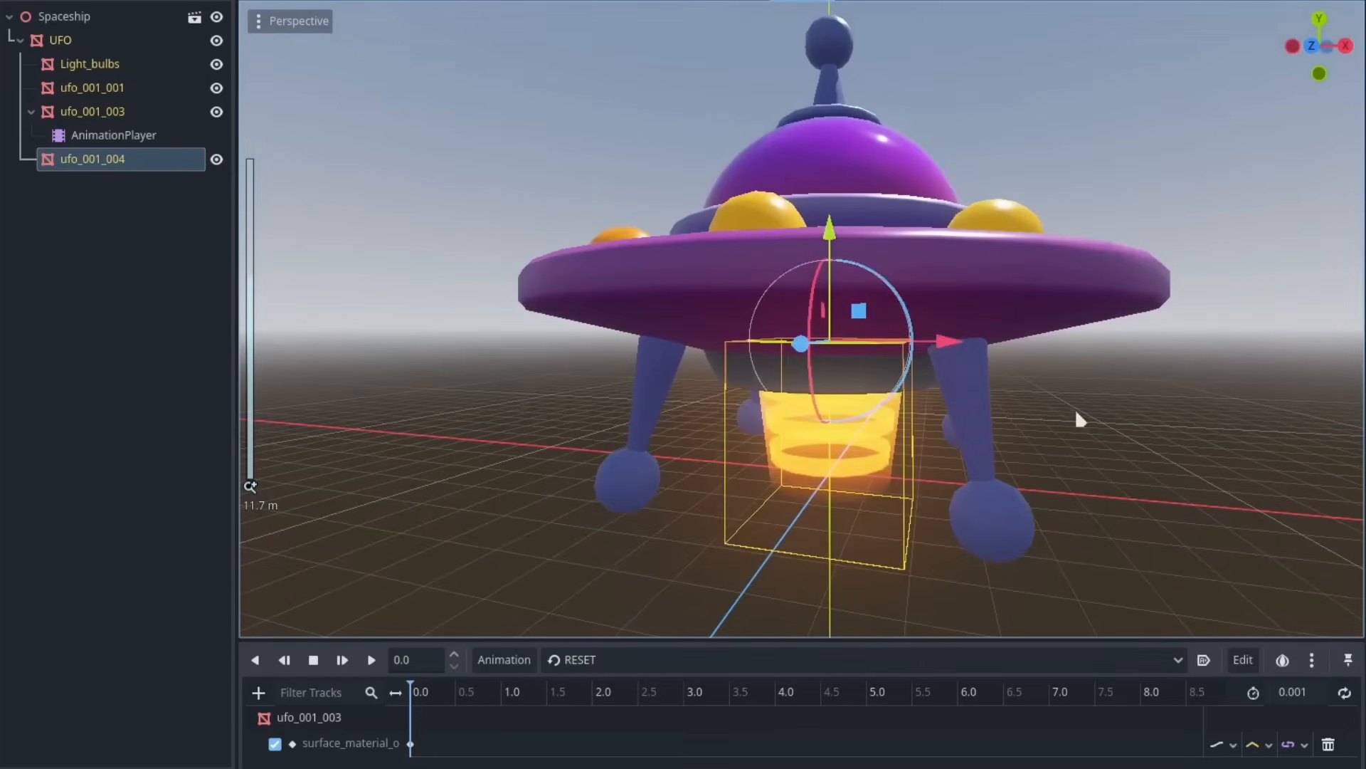
# Try changing the Y scale of the flame mesh ufo_001_004.
pyautogui.click(1075, 413)
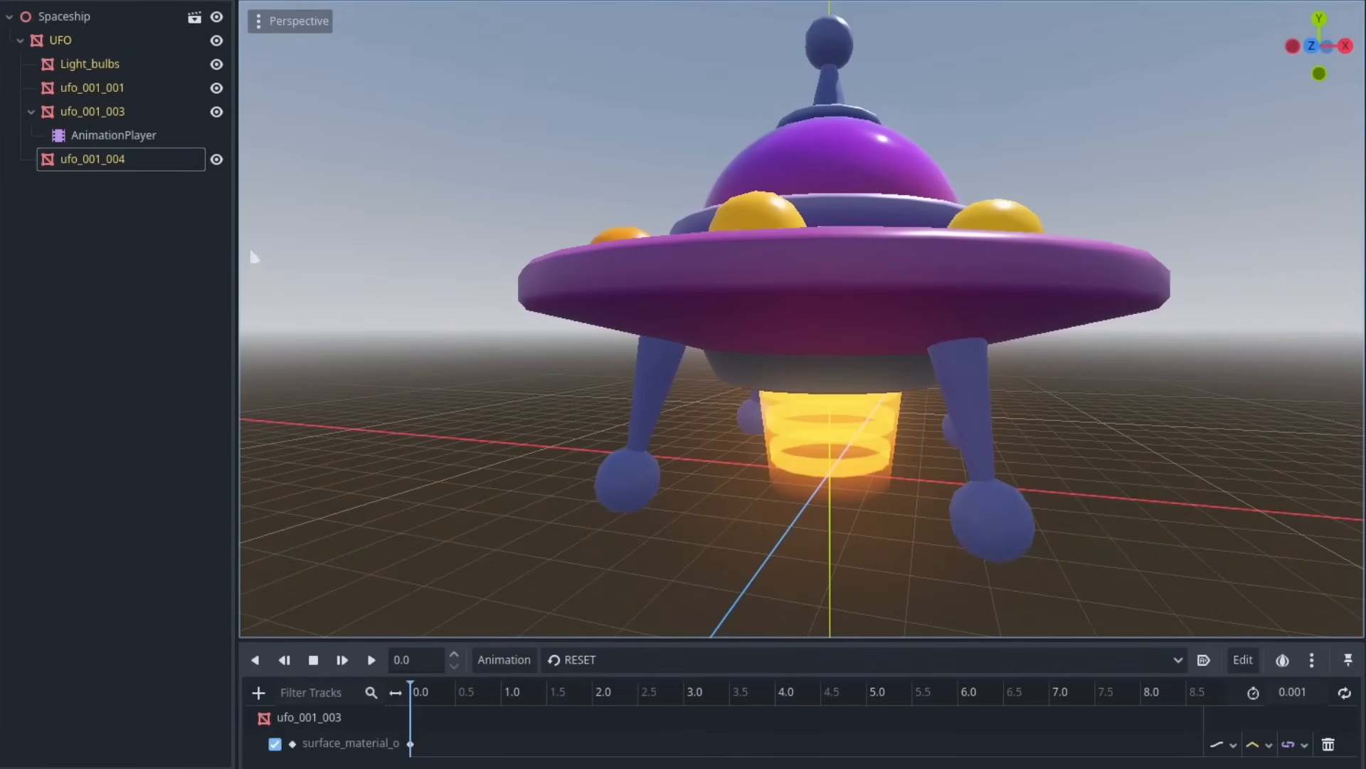
pyautogui.click(111, 93)
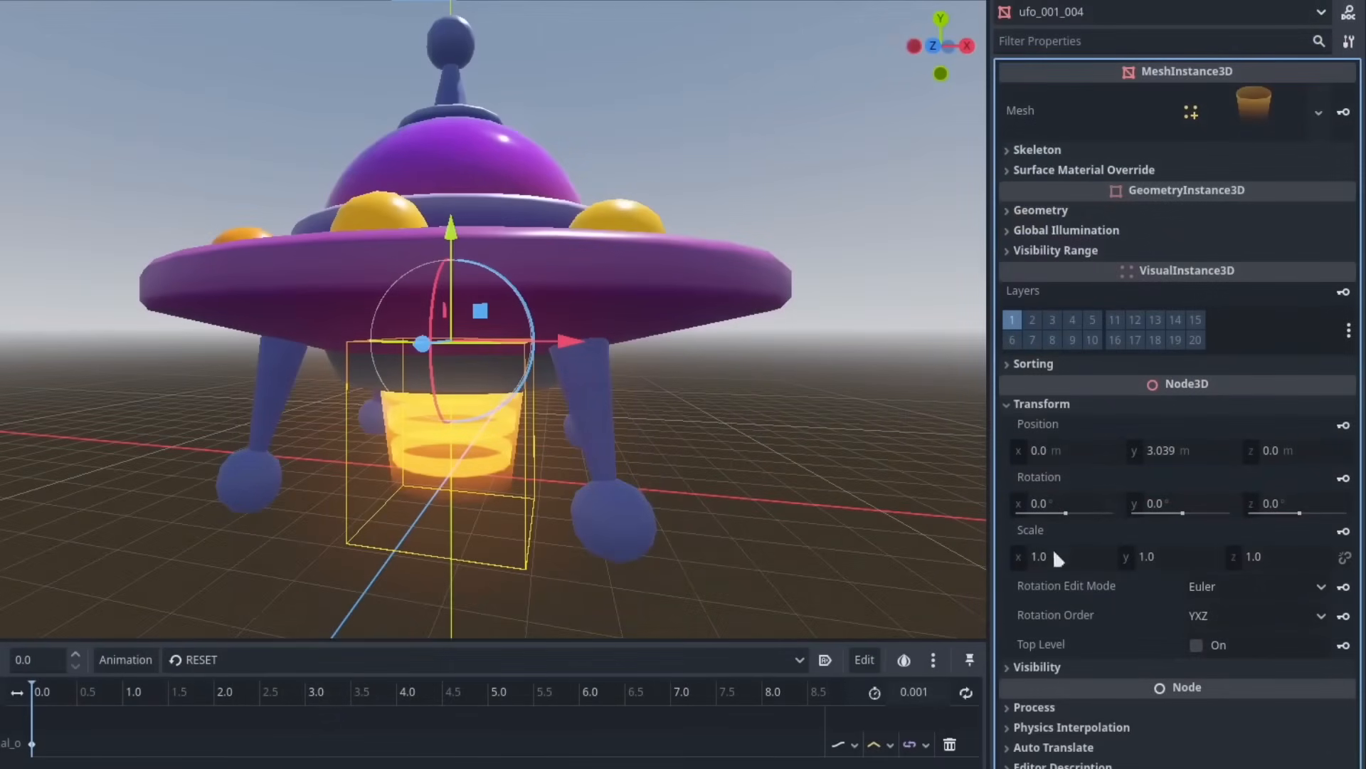
pyautogui.moveTo(1151, 553)
pyautogui.mouseDown()
pyautogui.moveTo(1185, 554)
pyautogui.moveTo(1162, 554)
pyautogui.mouseUp()
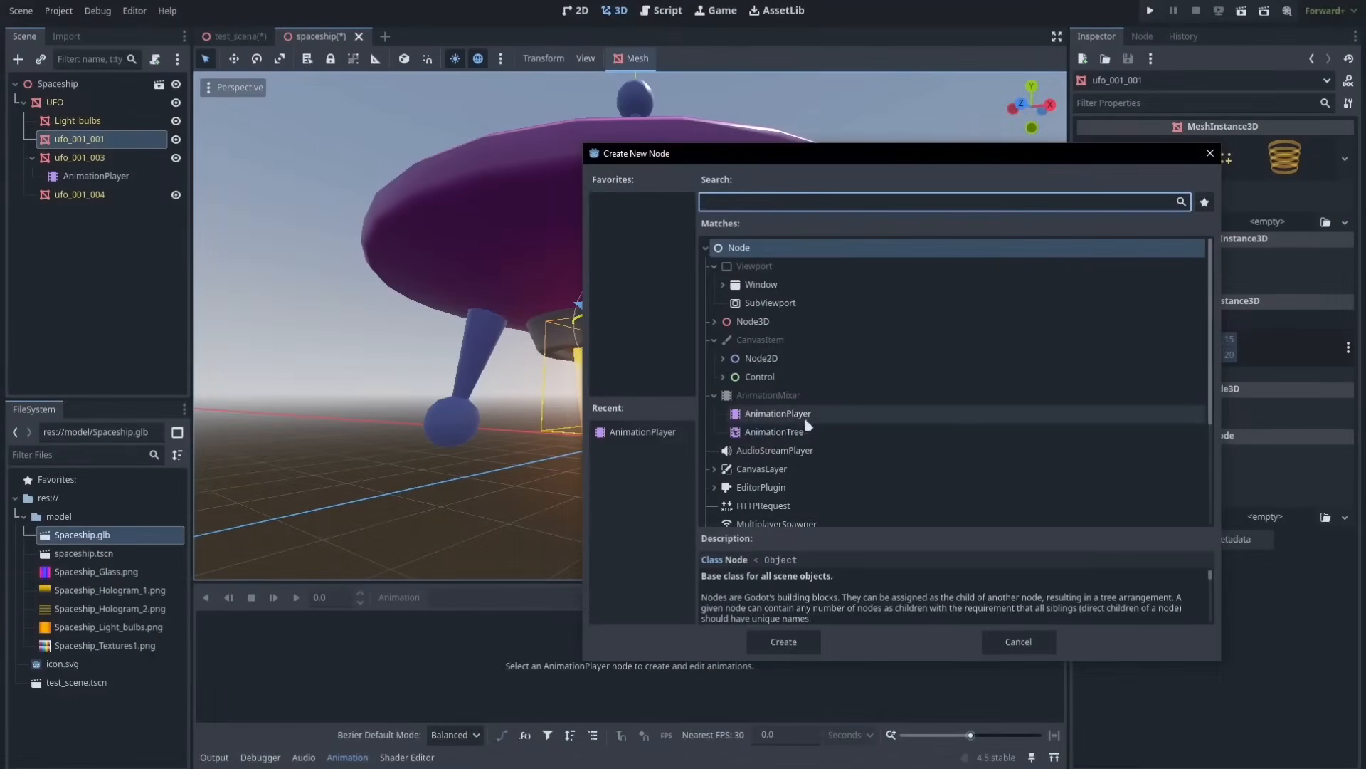
# Add an AnimationPlayer under ufo_001_001 and create a new animation named flame1.
pyautogui.press('Return')
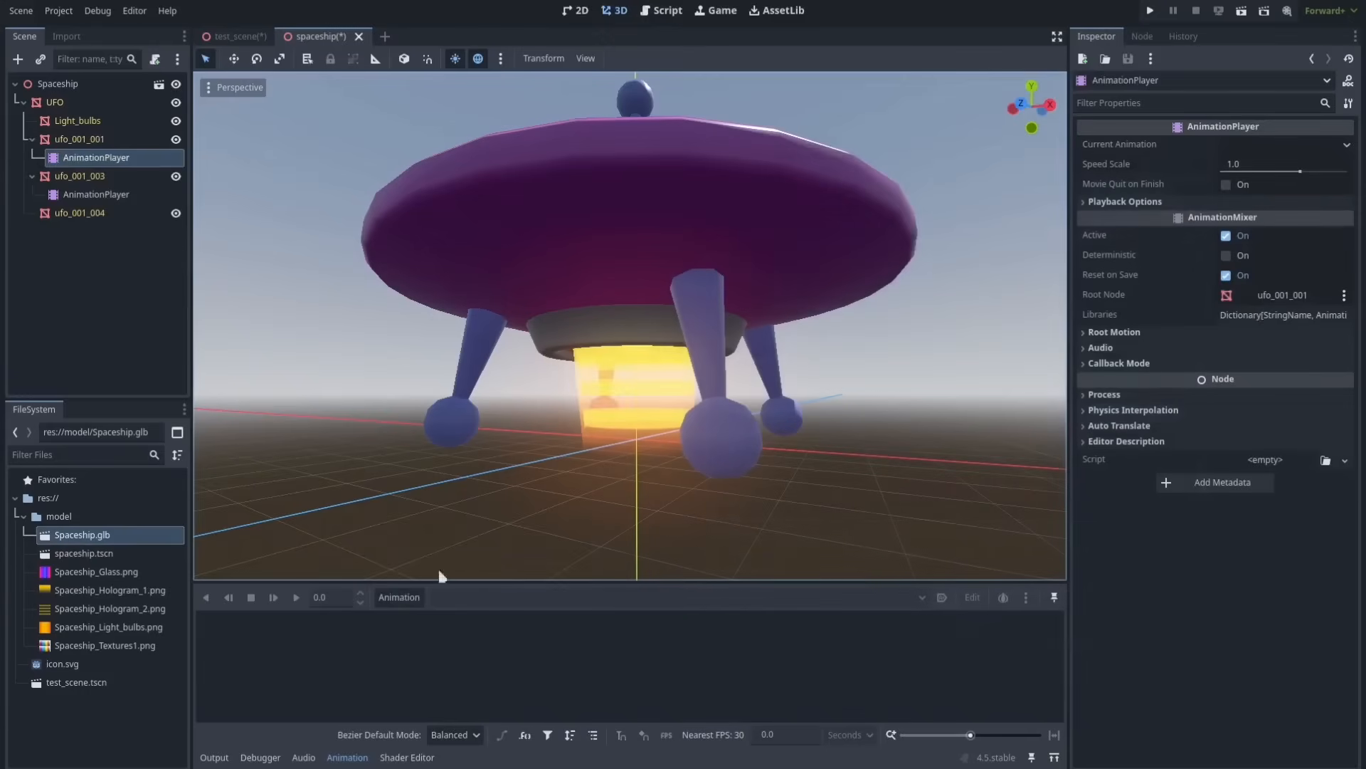
pyautogui.click(399, 597)
pyautogui.click(412, 619)
pyautogui.write('flame1')
pyautogui.press('Return')
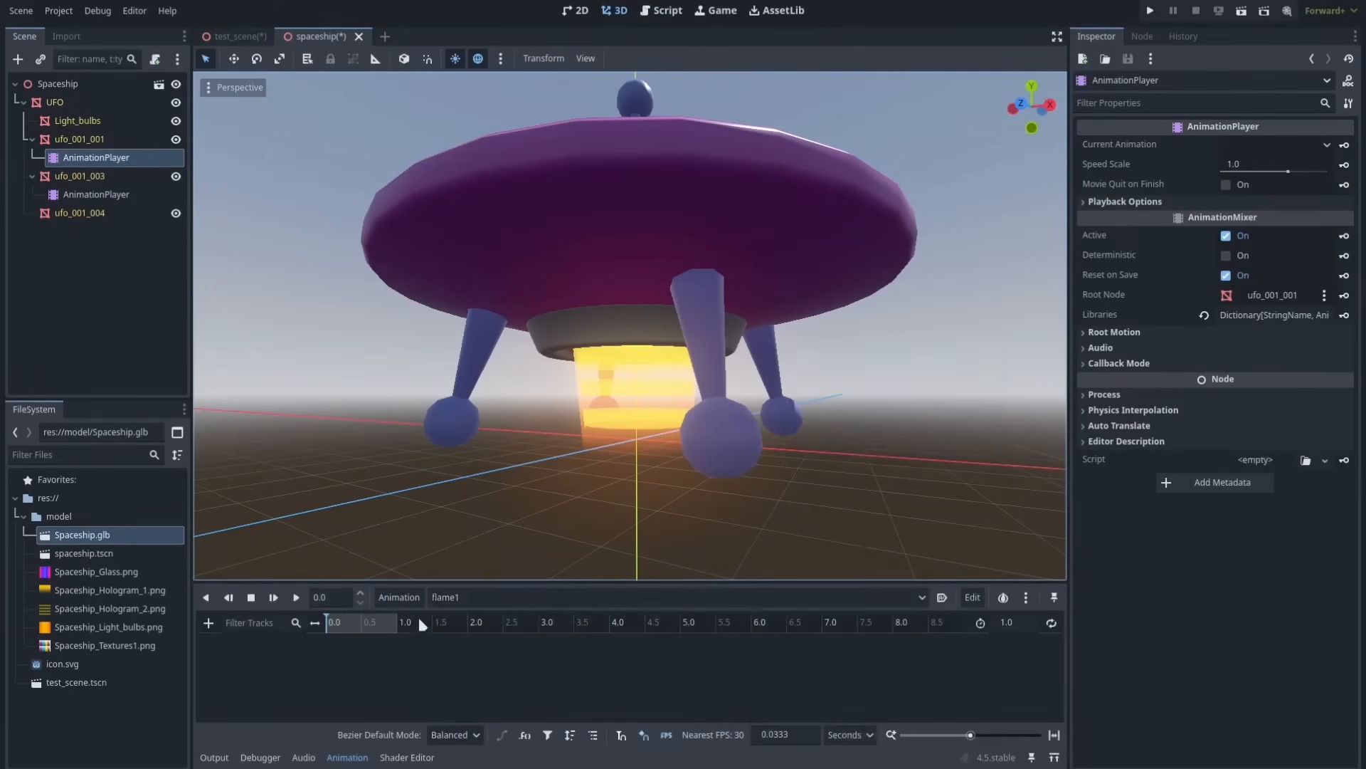
# Copy the Surface 0 material from the ufo_001_001 mesh and paste it into Surface Material Override slot 0.
pyautogui.click(79, 139)
pyautogui.click(1267, 156)
pyautogui.click(1184, 465)
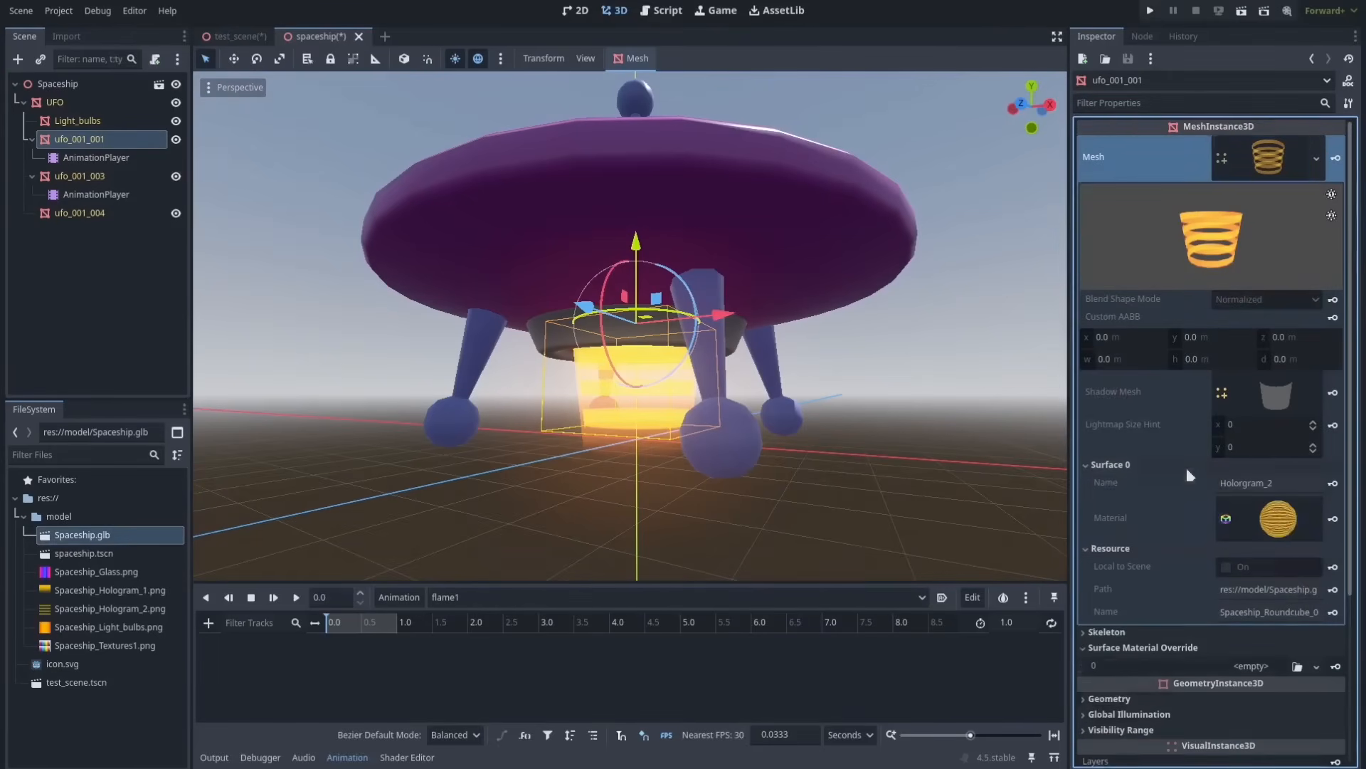
pyautogui.click(1310, 561)
pyautogui.click(1247, 601)
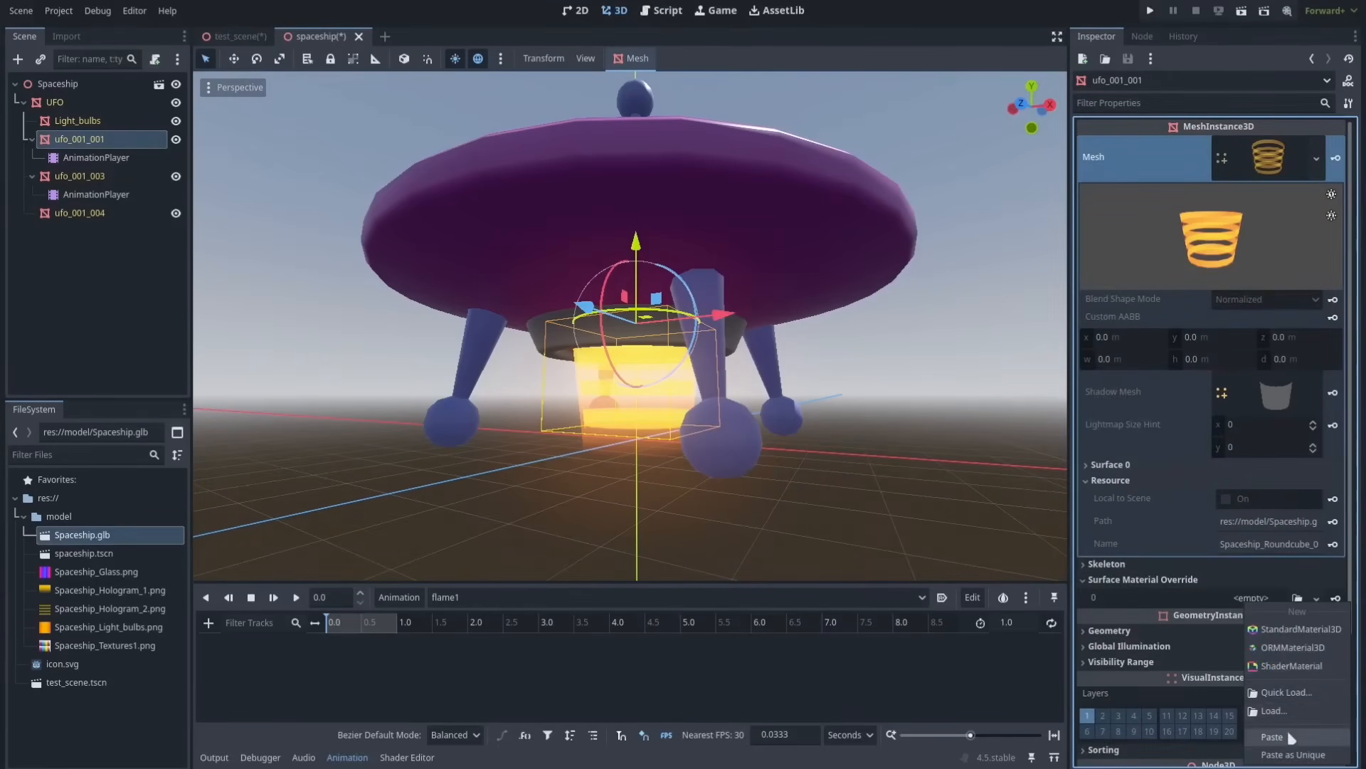
pyautogui.click(1290, 737)
# Set the flame override material's UV1 Y offset to 0 and key it at time 0 on a new flame1 track.
pyautogui.moveTo(1351, 349); pyautogui.dragTo(1359, 586)
pyautogui.click(1159, 512)
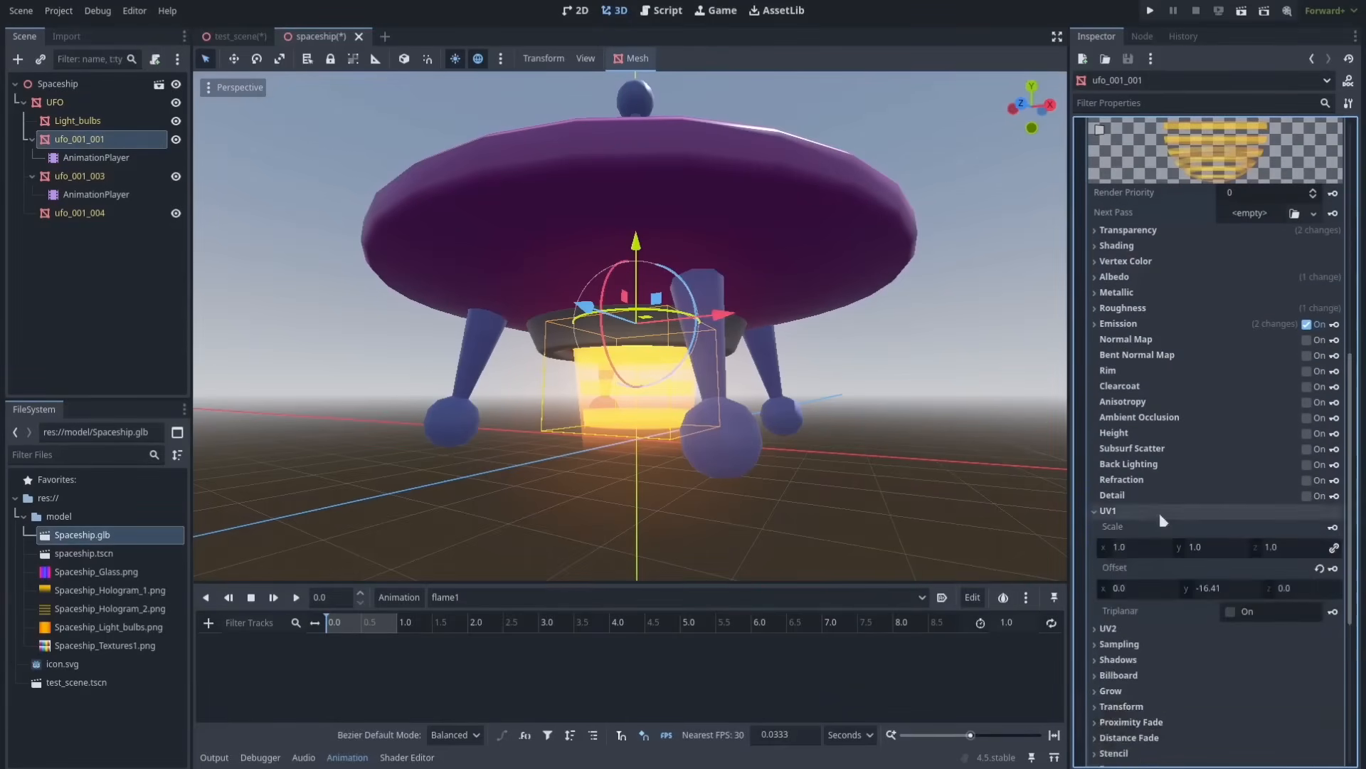
pyautogui.click(1195, 588)
pyautogui.write('0')
pyautogui.press('Return')
pyautogui.click(1333, 568)
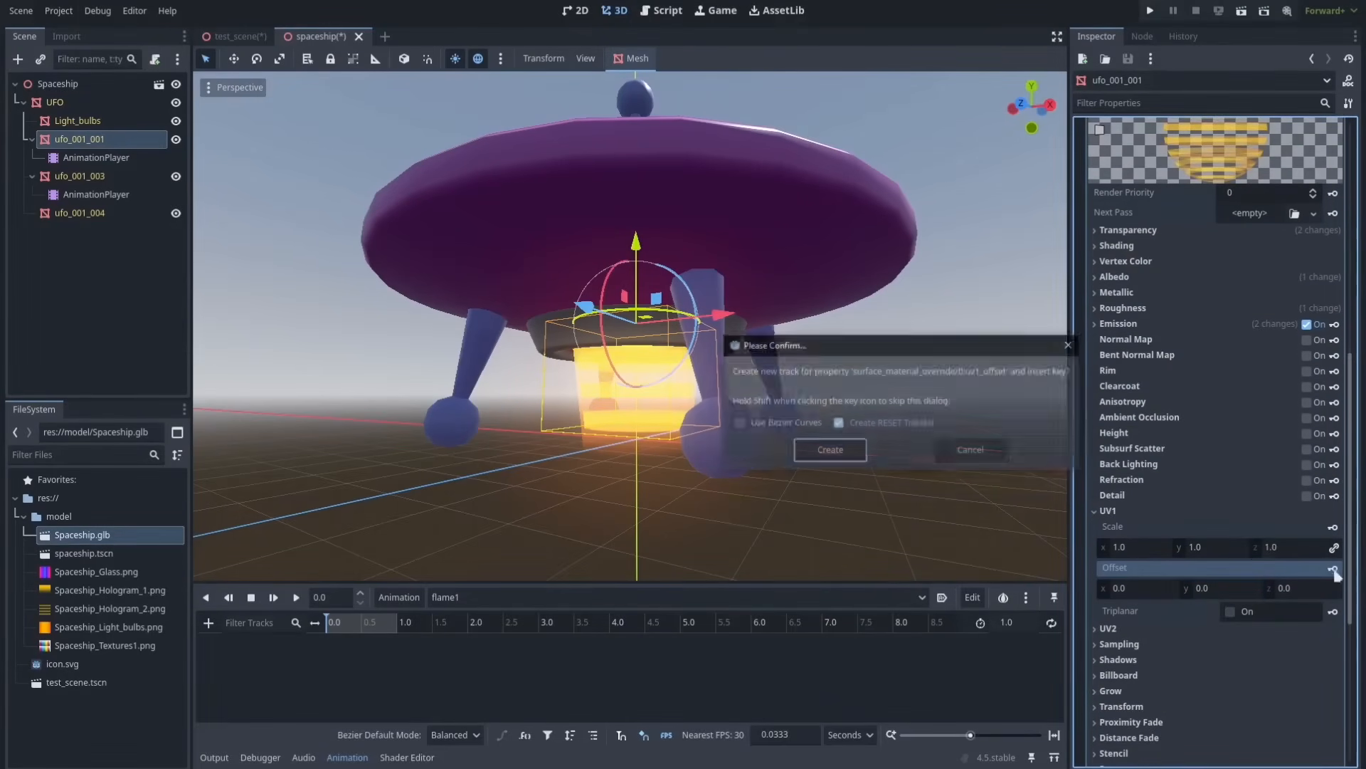
pyautogui.click(830, 451)
# Key the UV1 Y offset as -1 at 1 second in flame1 and enable looping for the animation.
pyautogui.click(398, 622)
pyautogui.click(1213, 586)
pyautogui.write('-1')
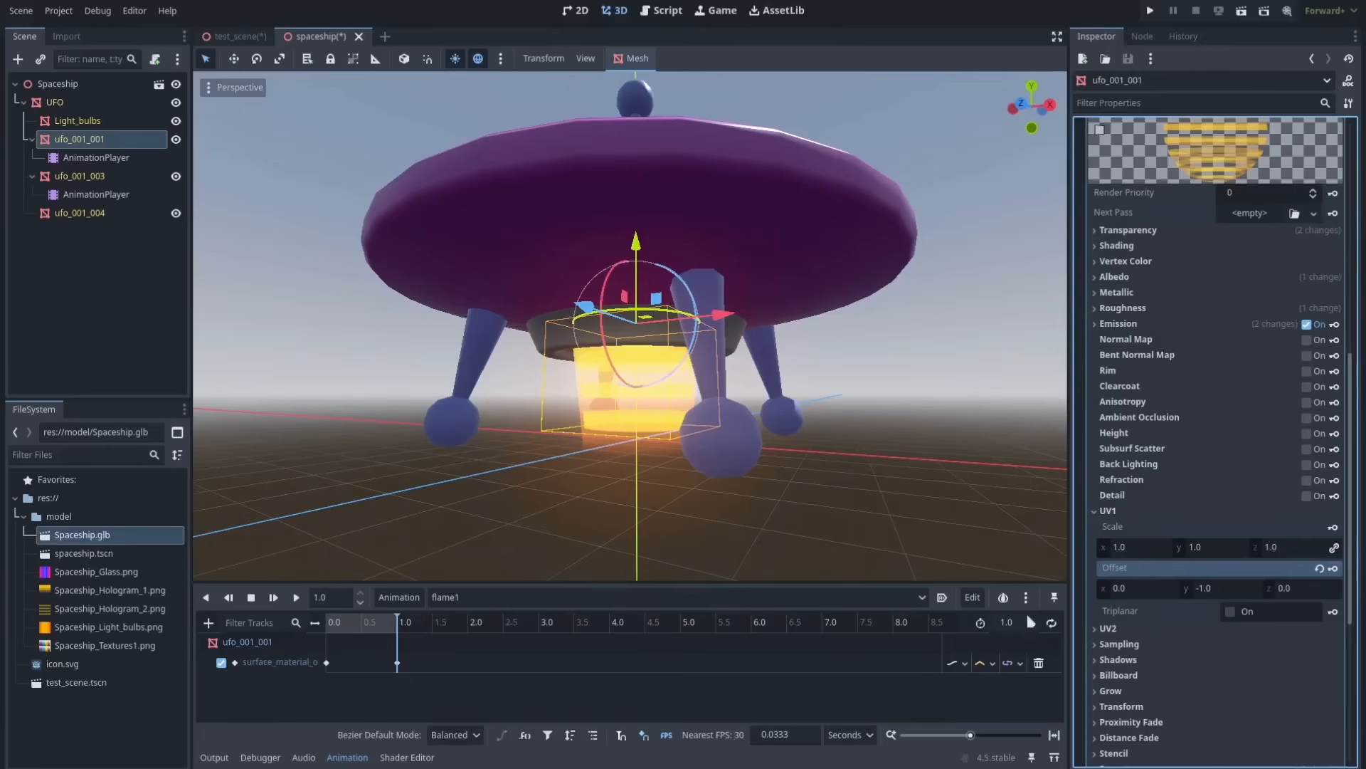
pyautogui.click(1051, 623)
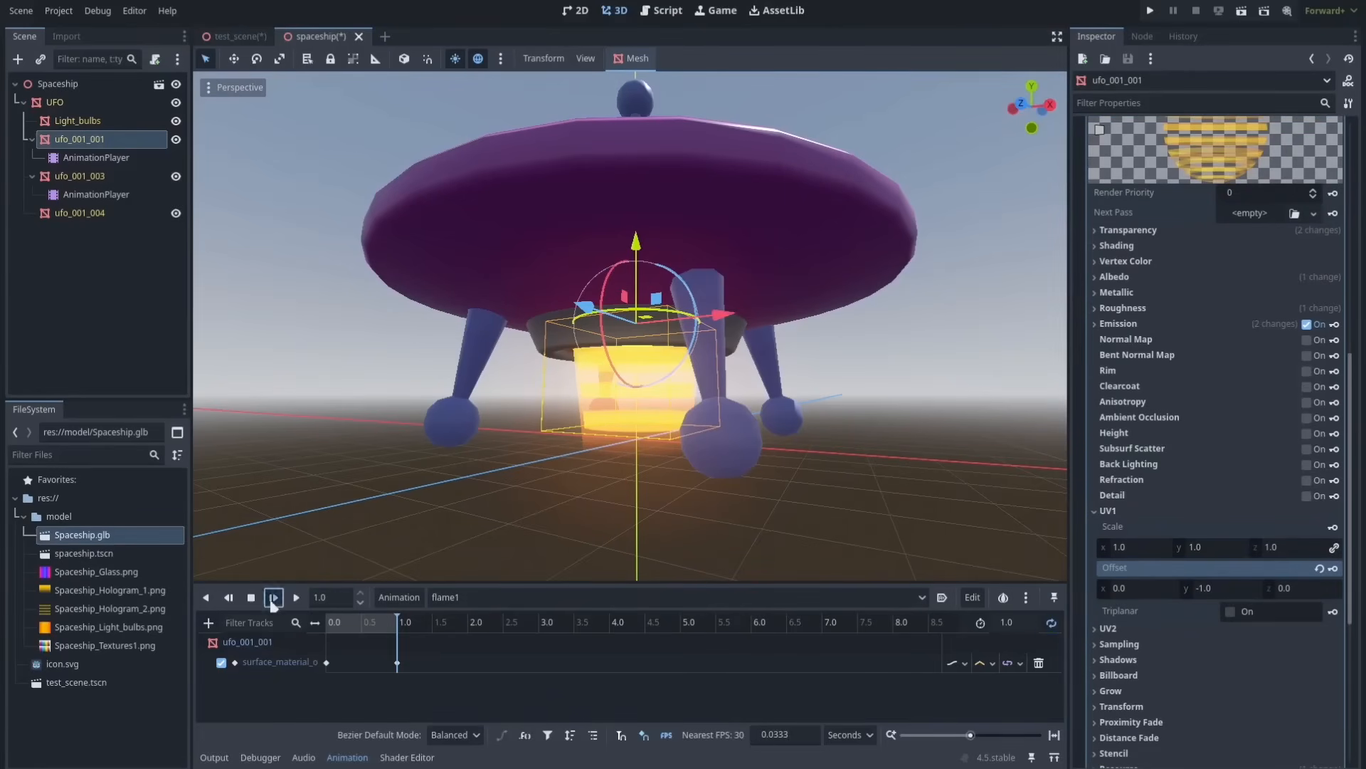
# Extend the flame1 animation to 3 seconds with its last key at 3 seconds, and play it from the start.
pyautogui.click(274, 598)
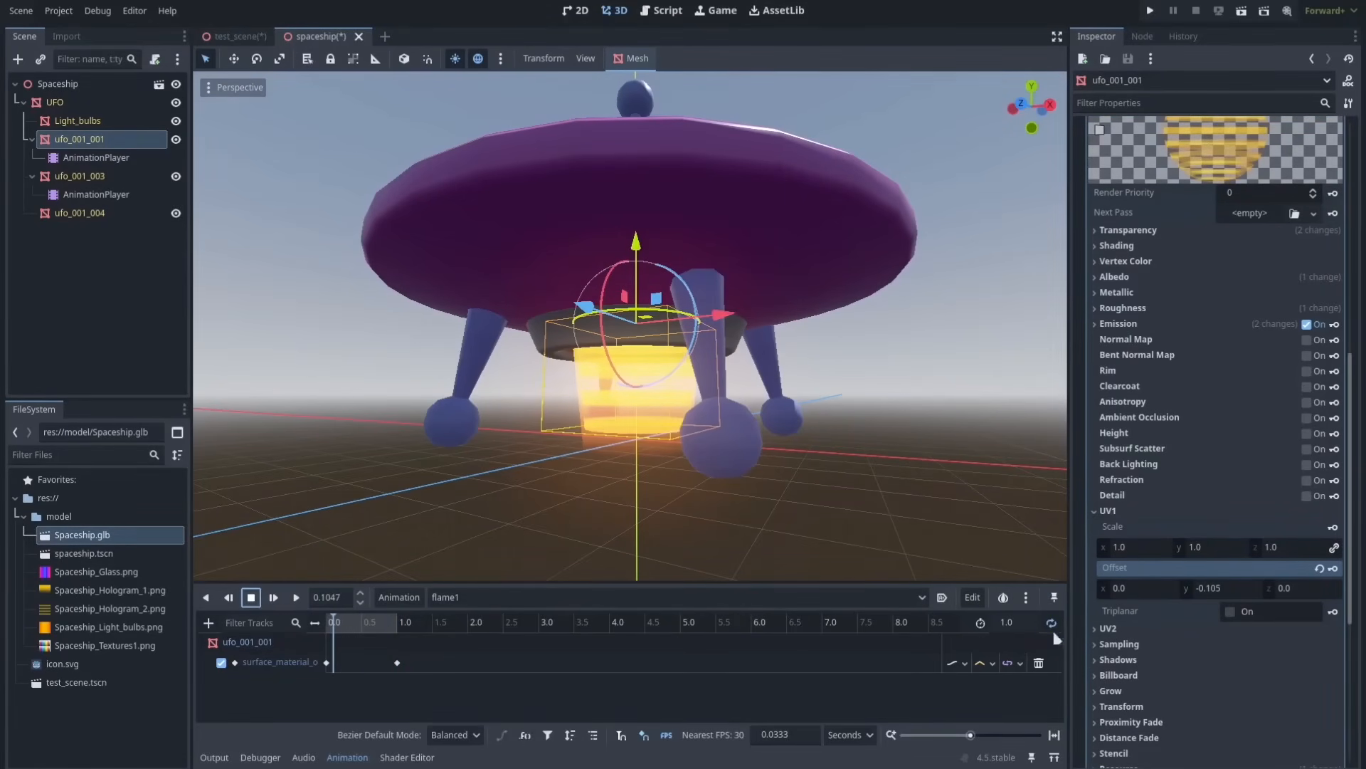
pyautogui.moveTo(397, 662); pyautogui.dragTo(535, 668)
pyautogui.click(547, 626)
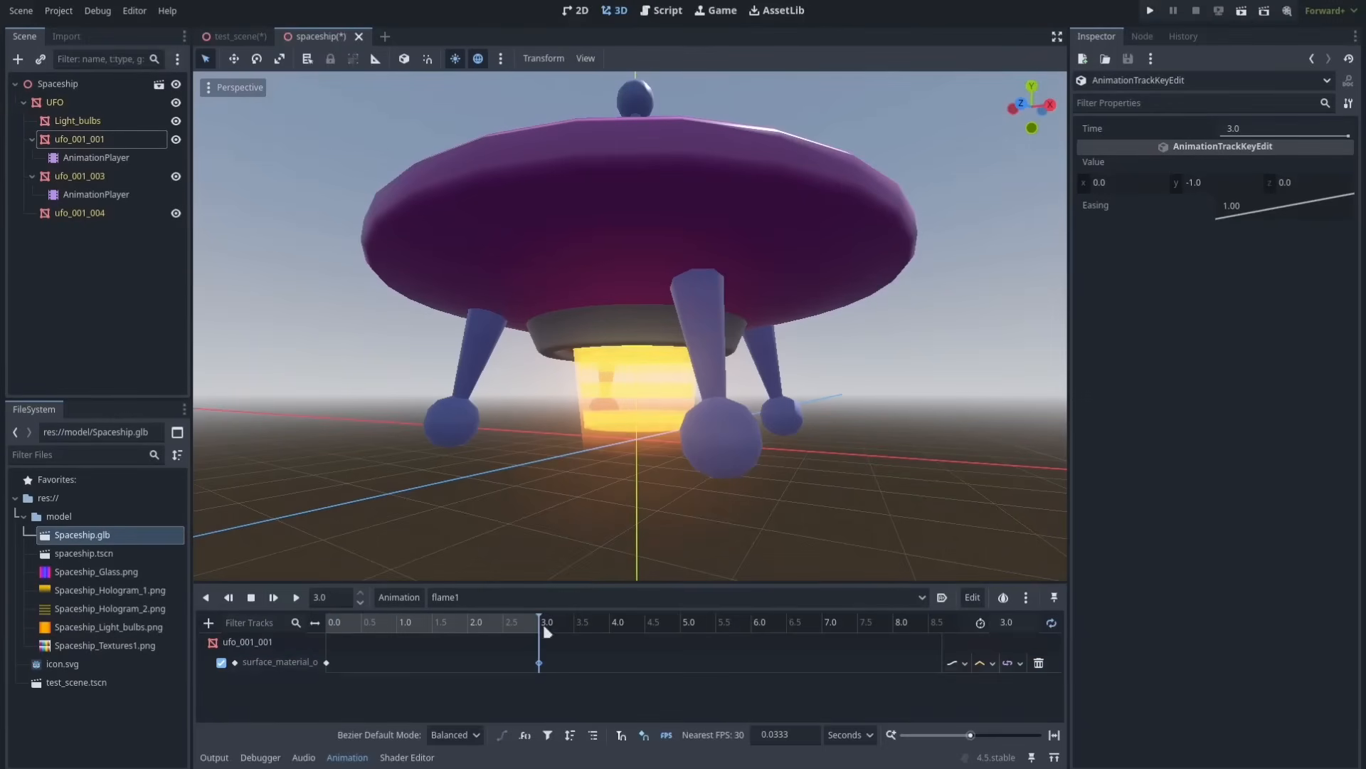
pyautogui.click(273, 598)
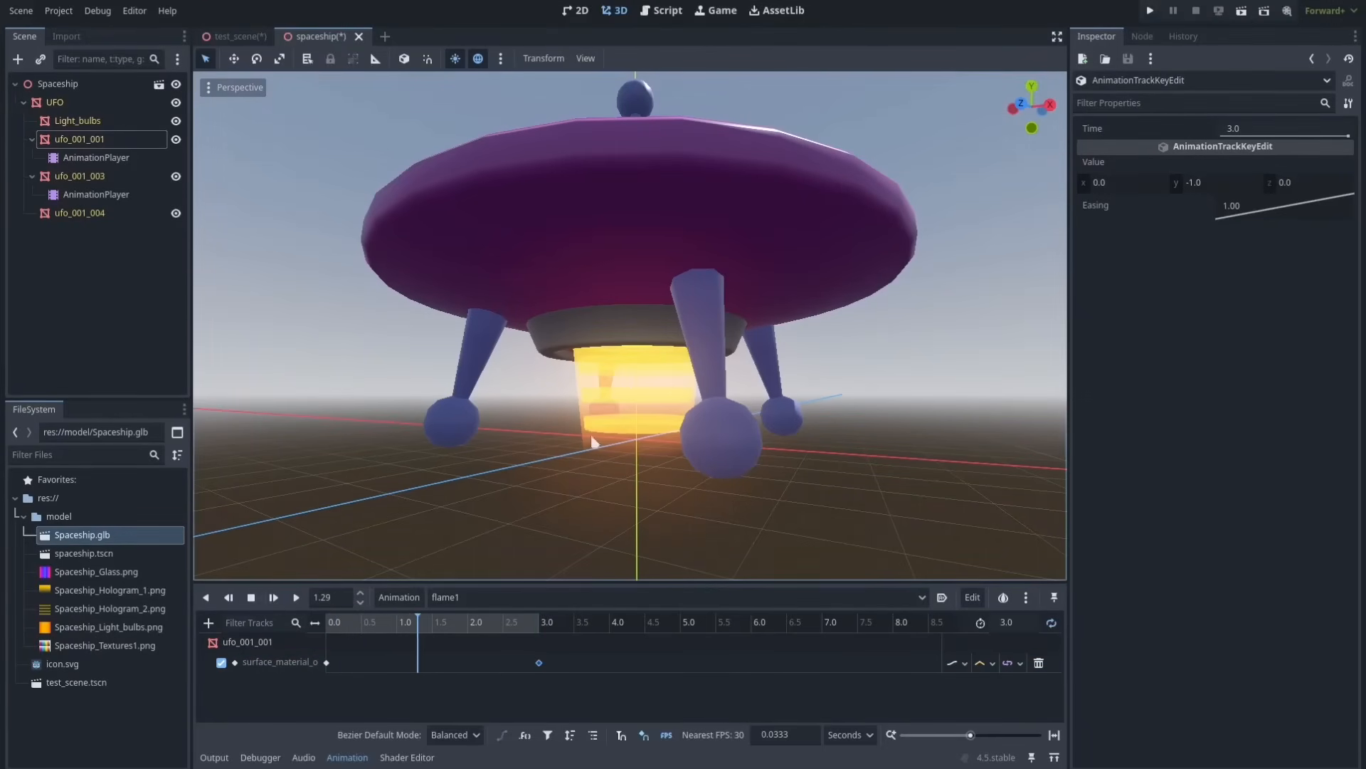
# Add an AnimationPlayer under ufo_001_004 and create a new animation named flame2.
pyautogui.click(100, 140)
pyautogui.click(100, 213)
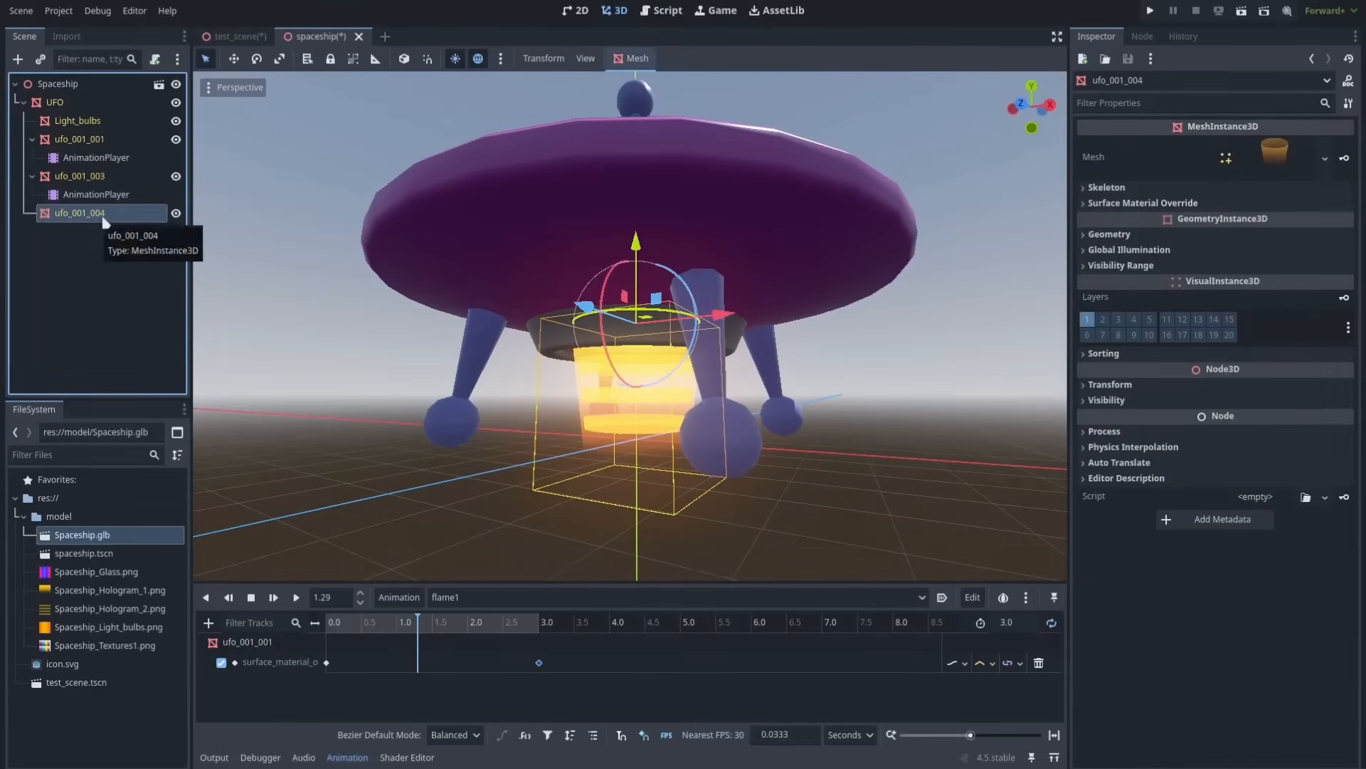
pyautogui.hotkey('ctrl', 'a')
pyautogui.doubleClick(790, 414)
pyautogui.click(399, 597)
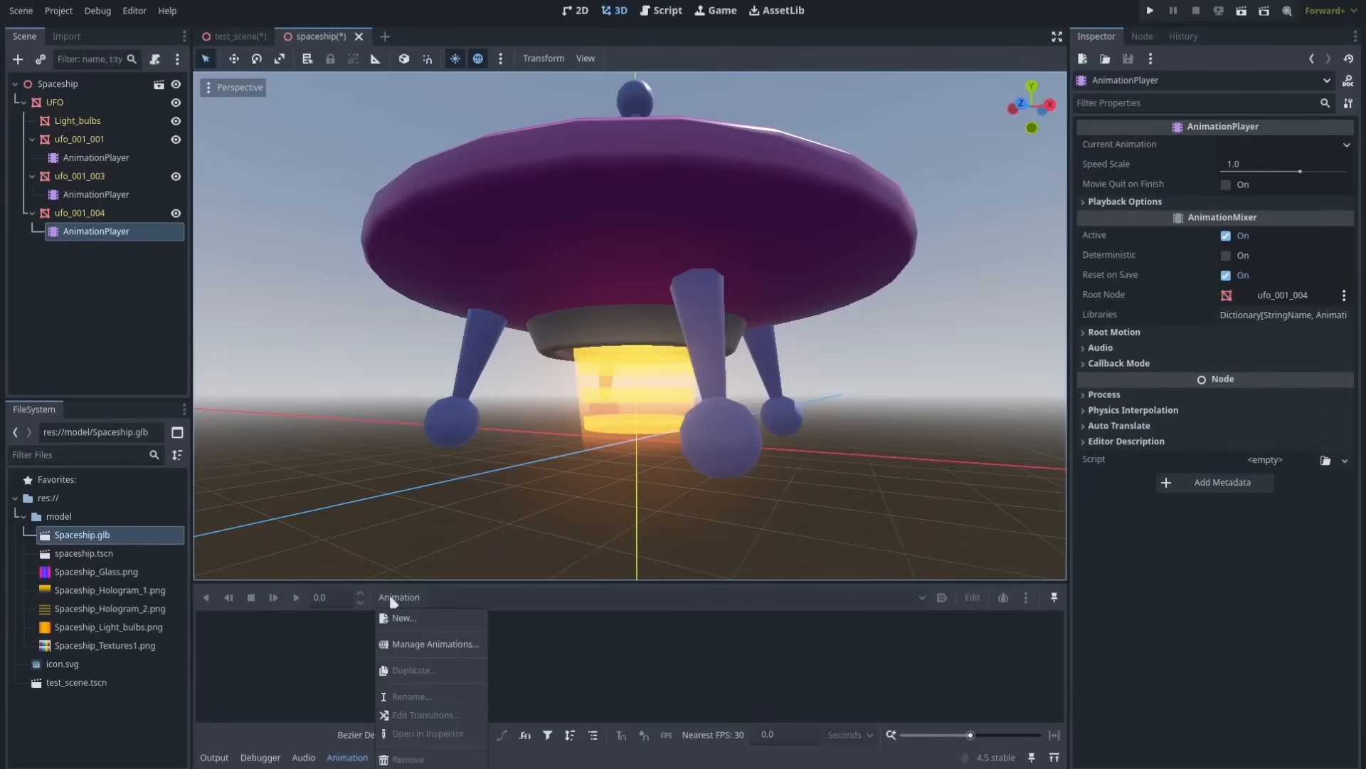
pyautogui.click(419, 620)
pyautogui.write('flame2')
pyautogui.press('Return')
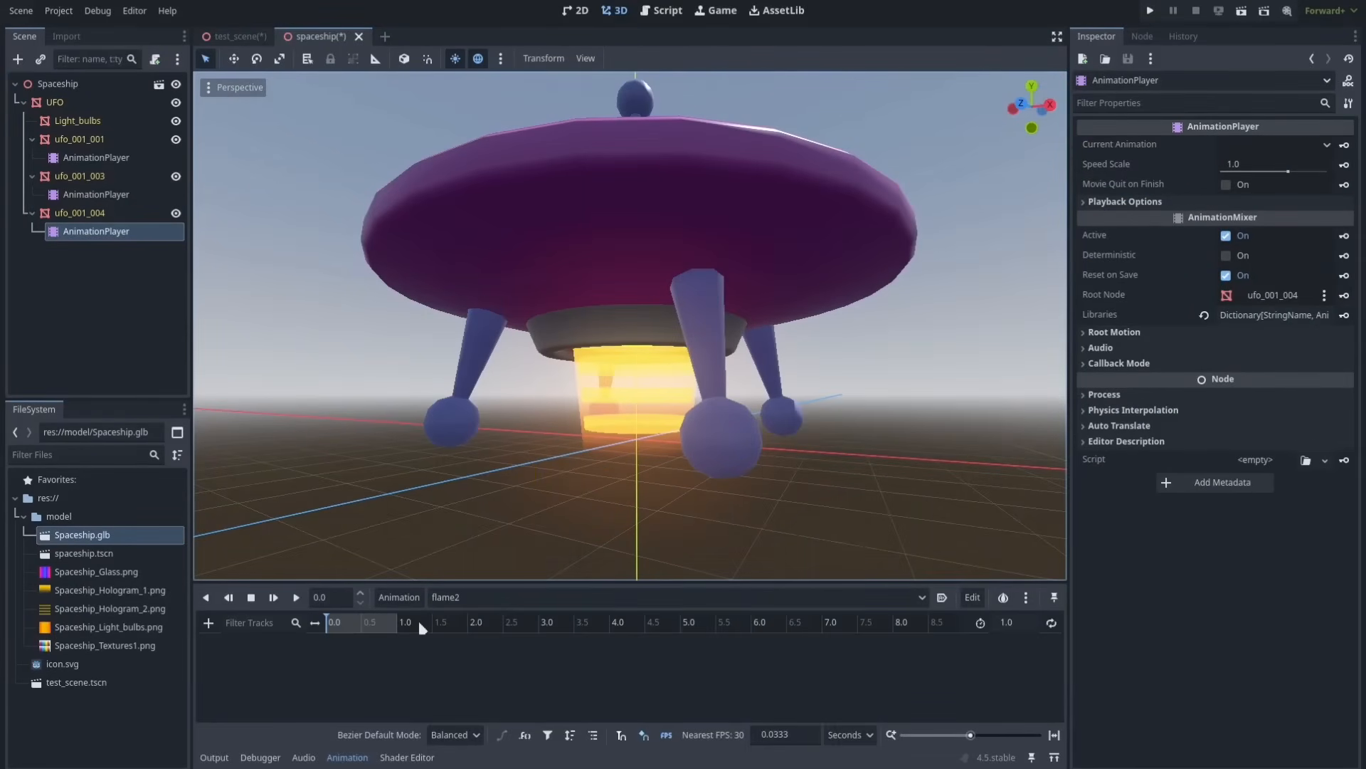
# Unlink the scale axes of ufo_001_004 and key its scale at time 0 on a new flame2 track.
pyautogui.click(106, 213)
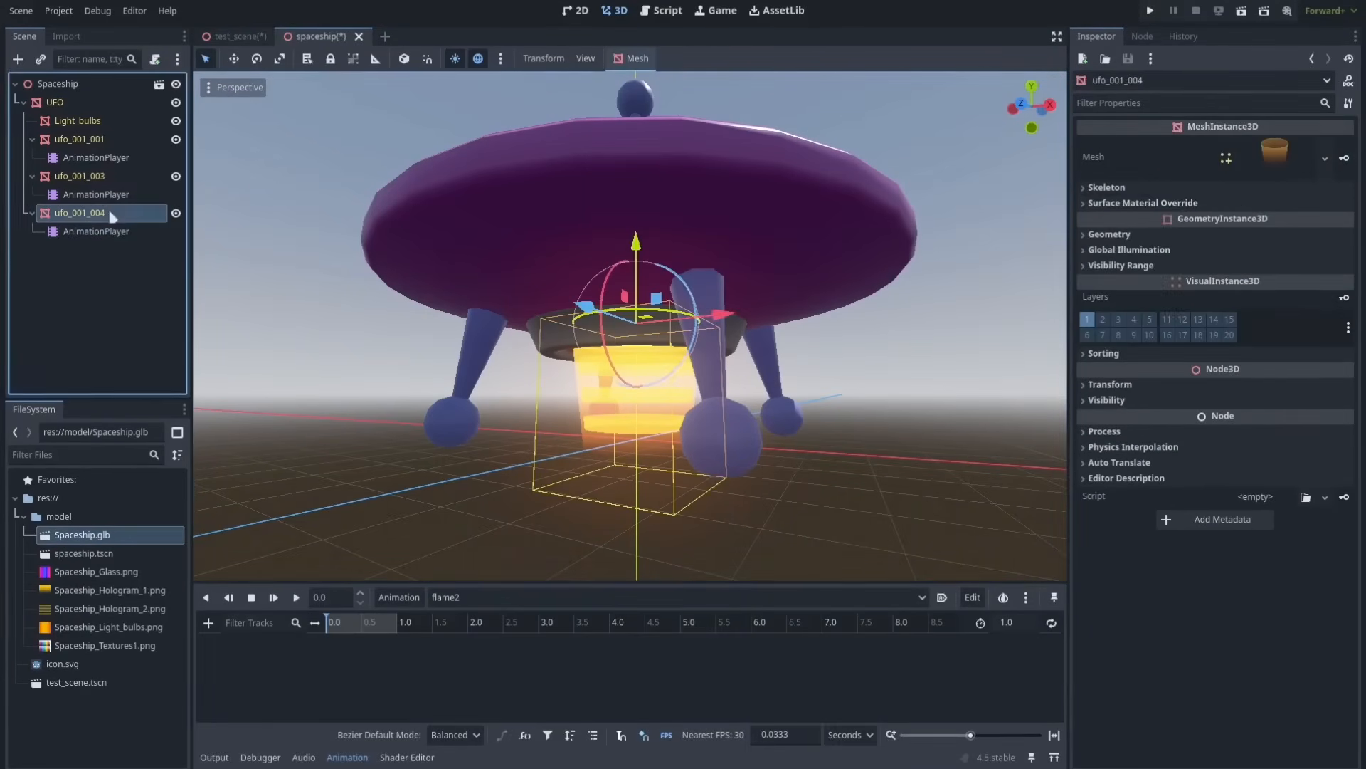
pyautogui.click(1110, 384)
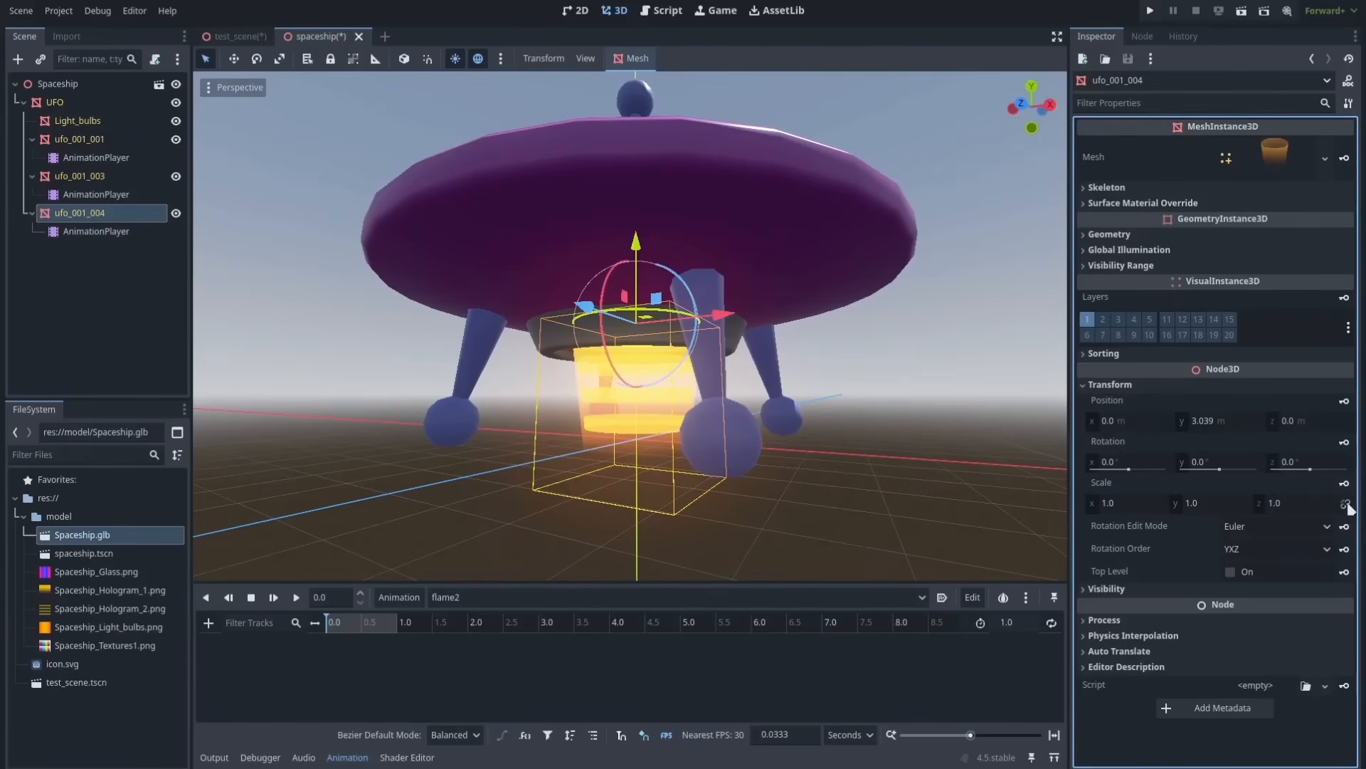
pyautogui.moveTo(1220, 508); pyautogui.dragTo(1231, 507)
pyautogui.press('Return')
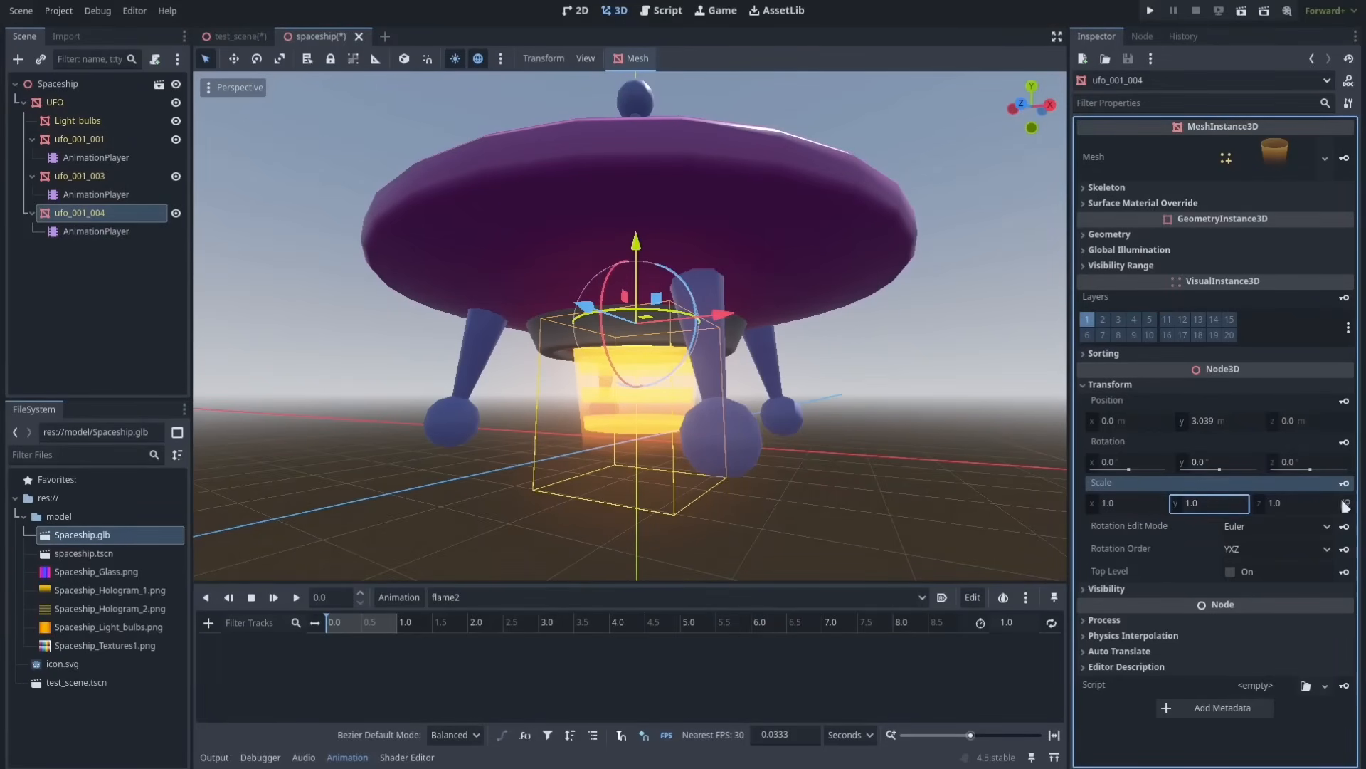
pyautogui.click(1345, 484)
pyautogui.click(843, 450)
# Key a Y scale of 1.1 at 1 second in flame2, and play it with ping-pong looping.
pyautogui.click(401, 622)
pyautogui.click(1189, 502)
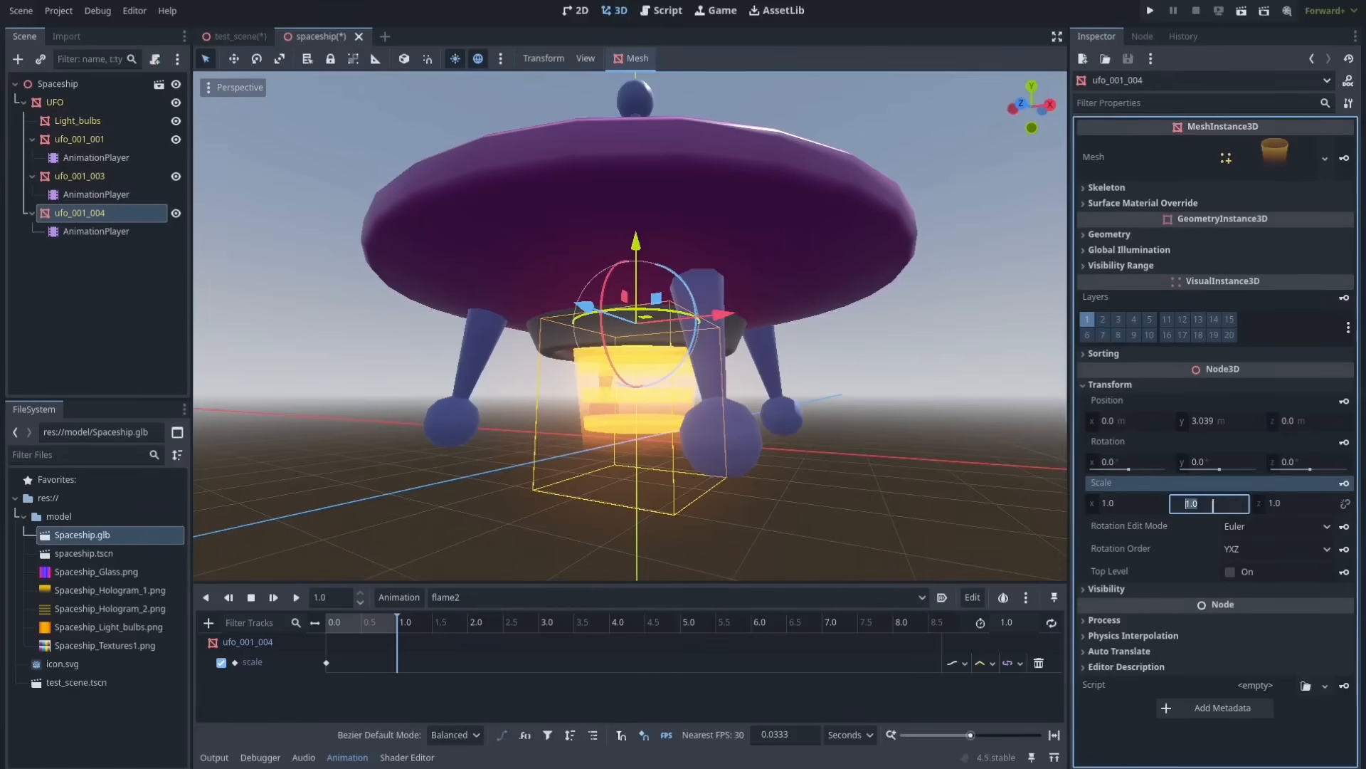
pyautogui.write('1.1')
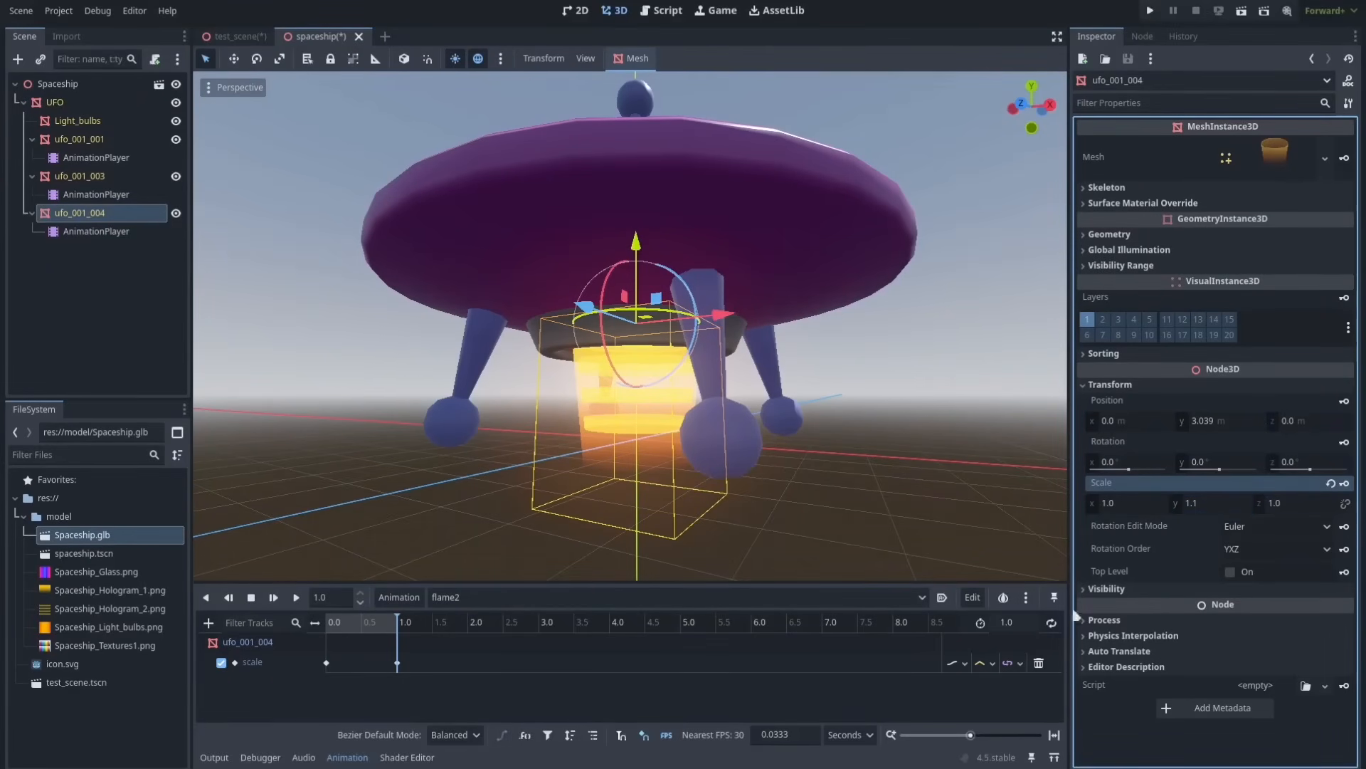
pyautogui.click(1052, 623)
pyautogui.click(273, 597)
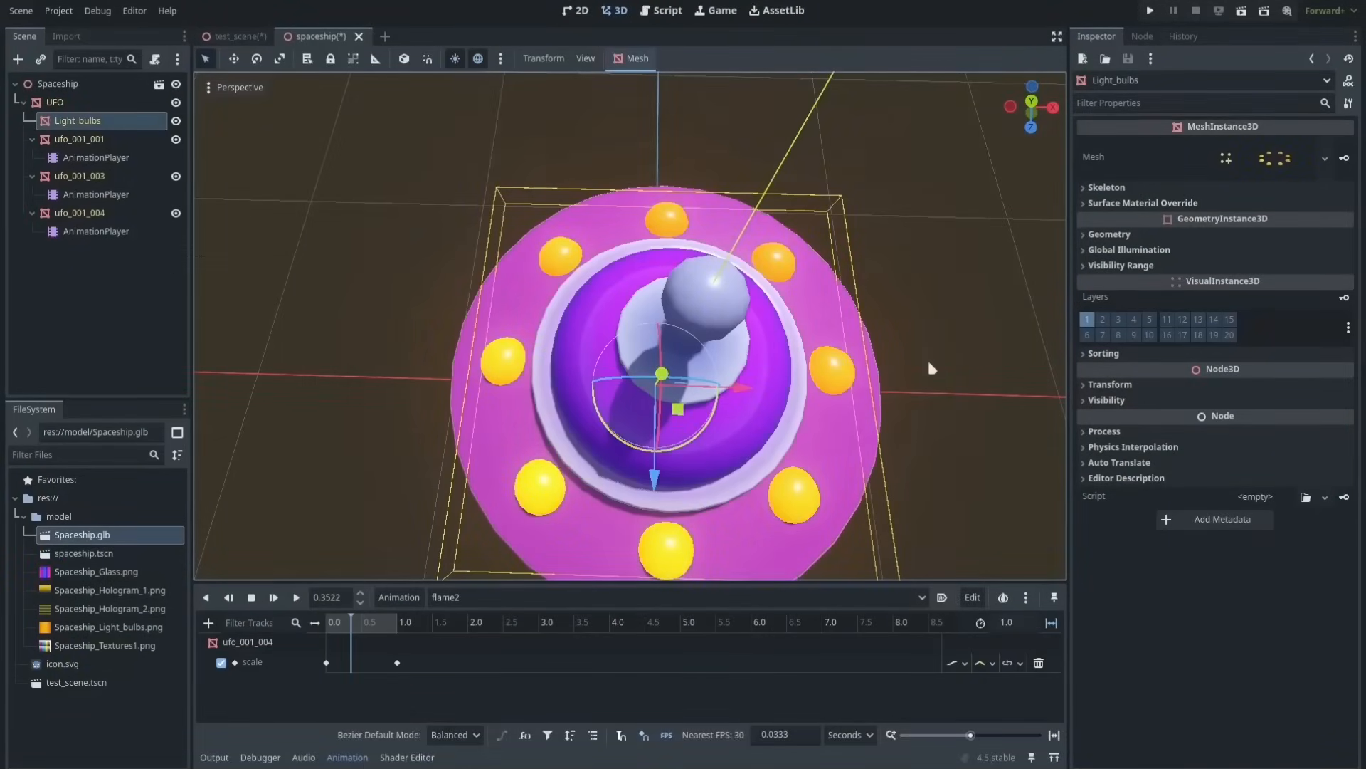
# Add an AnimationPlayer under Light_bulbs and create a new animation named bulbs.
pyautogui.click(18, 59)
pyautogui.doubleClick(816, 420)
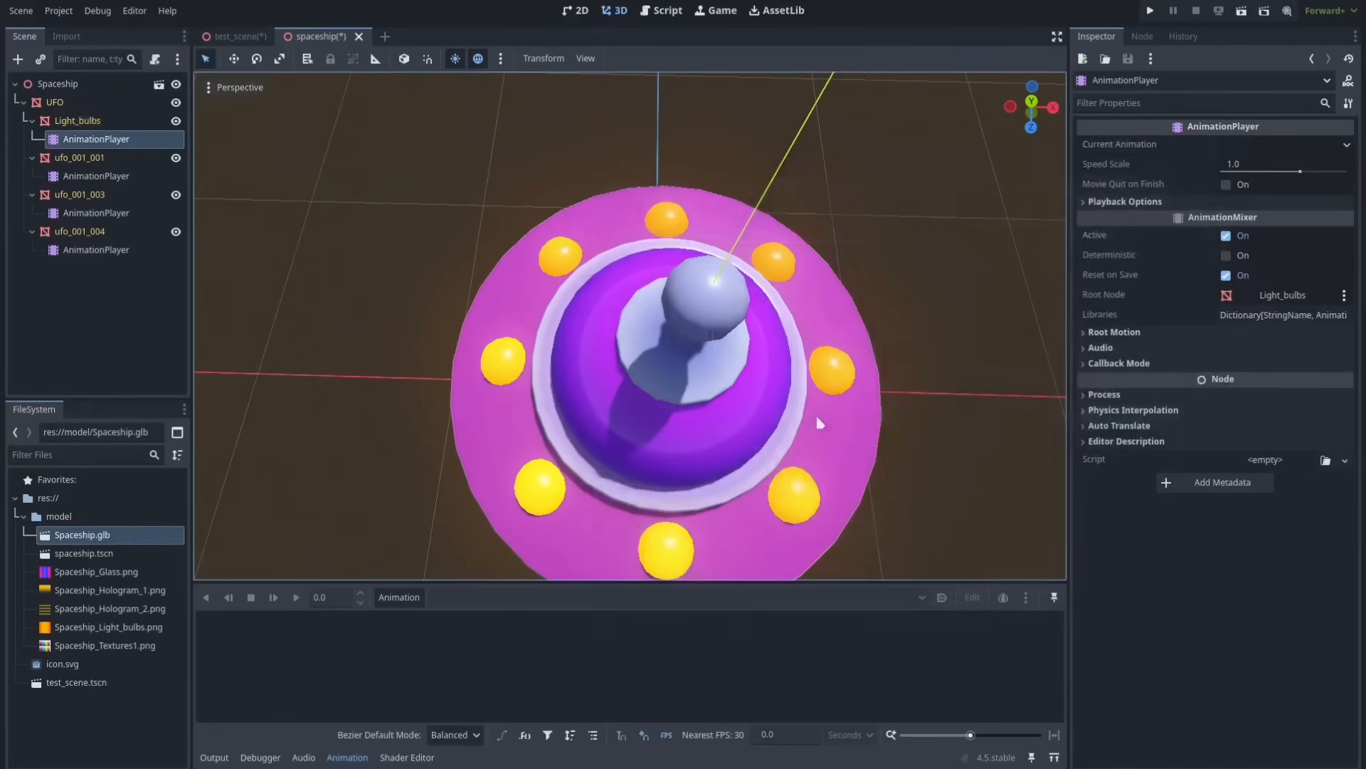
pyautogui.click(399, 597)
pyautogui.click(426, 616)
pyautogui.write('bul')
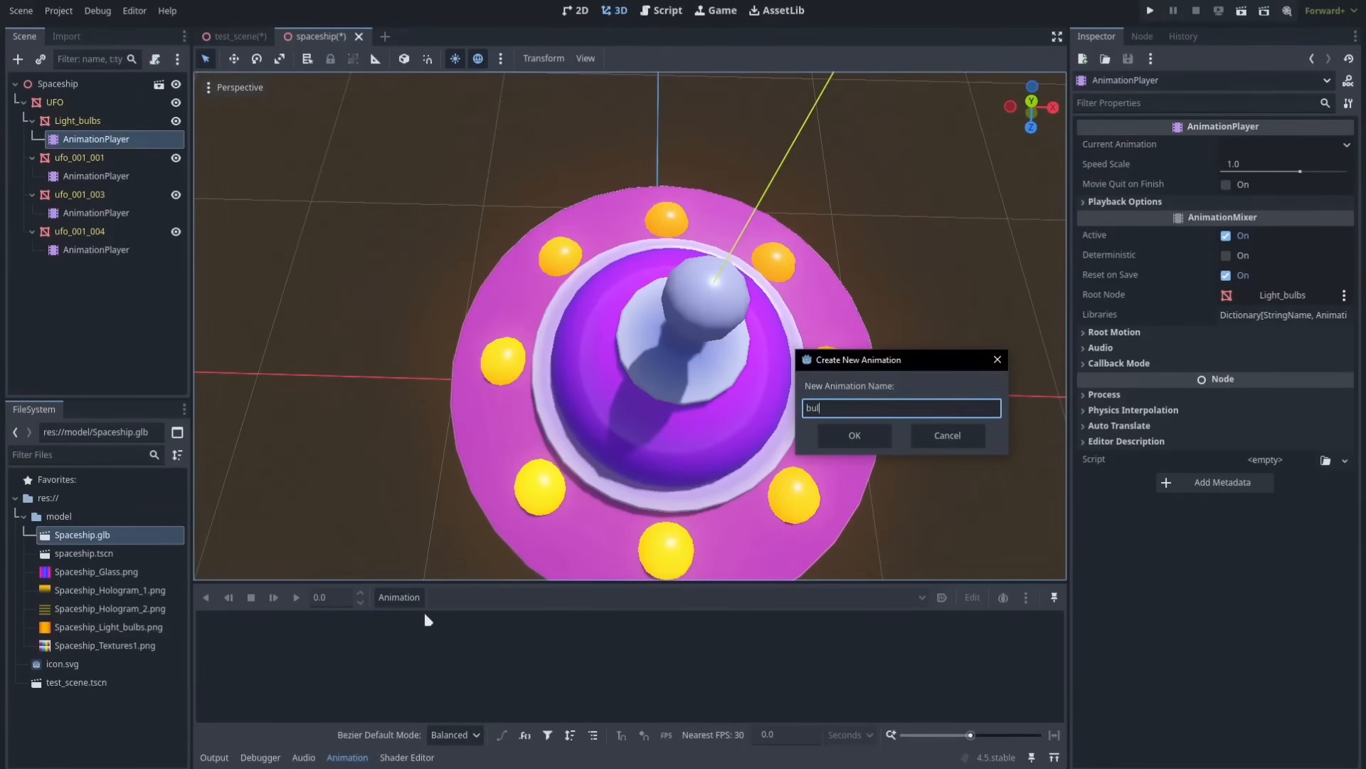
pyautogui.write('bs')
pyautogui.press('Return')
# Copy the Surface 0 material of the Light_bulbs mesh and paste it into Surface Material Override slot 0.
pyautogui.click(78, 120)
pyautogui.click(1260, 157)
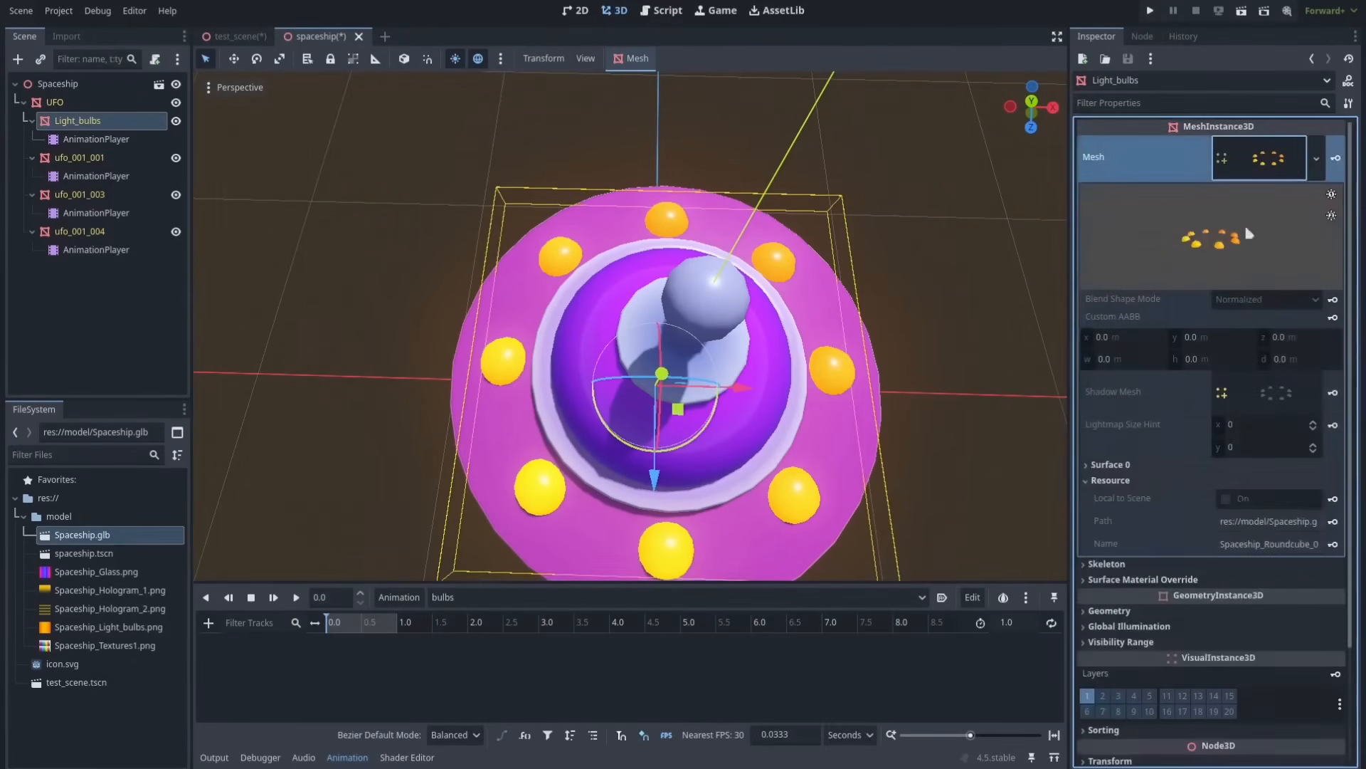
pyautogui.click(1219, 465)
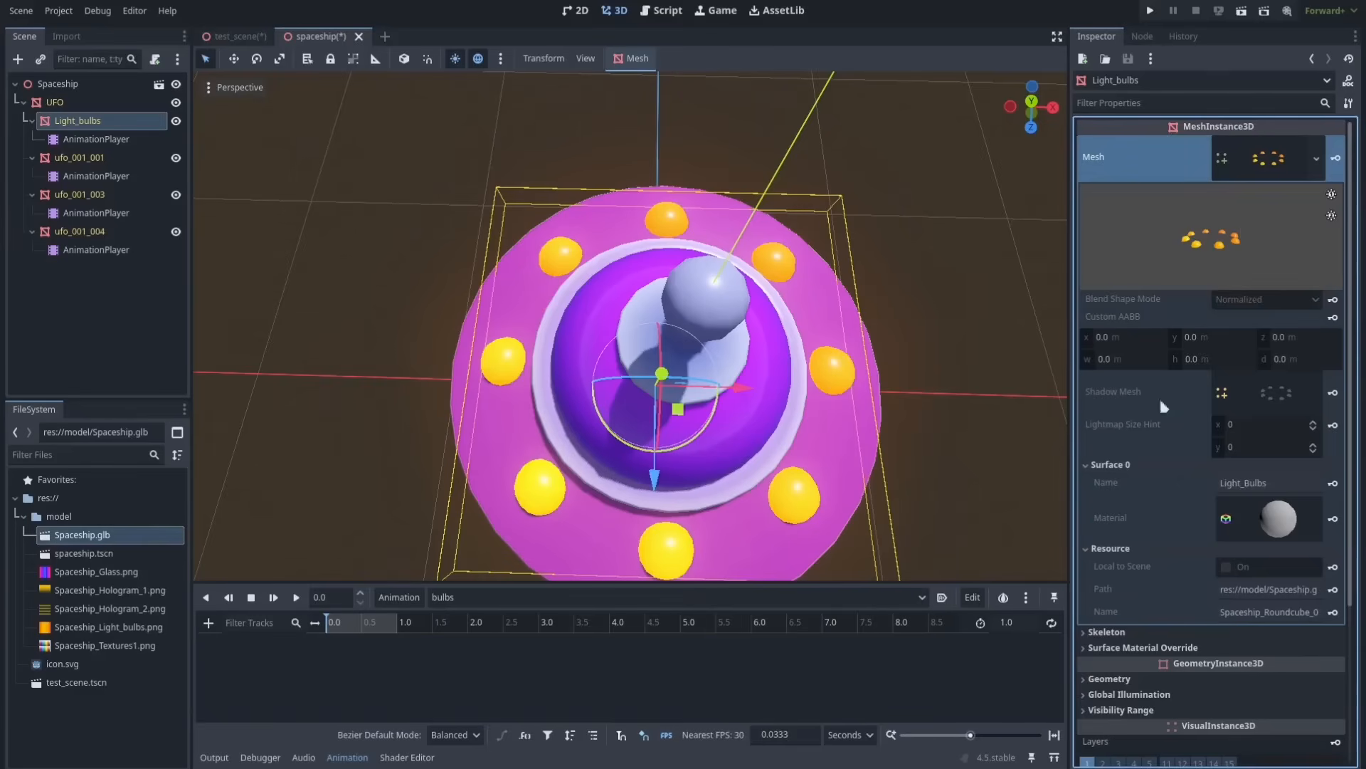
pyautogui.click(1182, 465)
pyautogui.click(1207, 578)
pyautogui.click(1241, 604)
pyautogui.click(1270, 737)
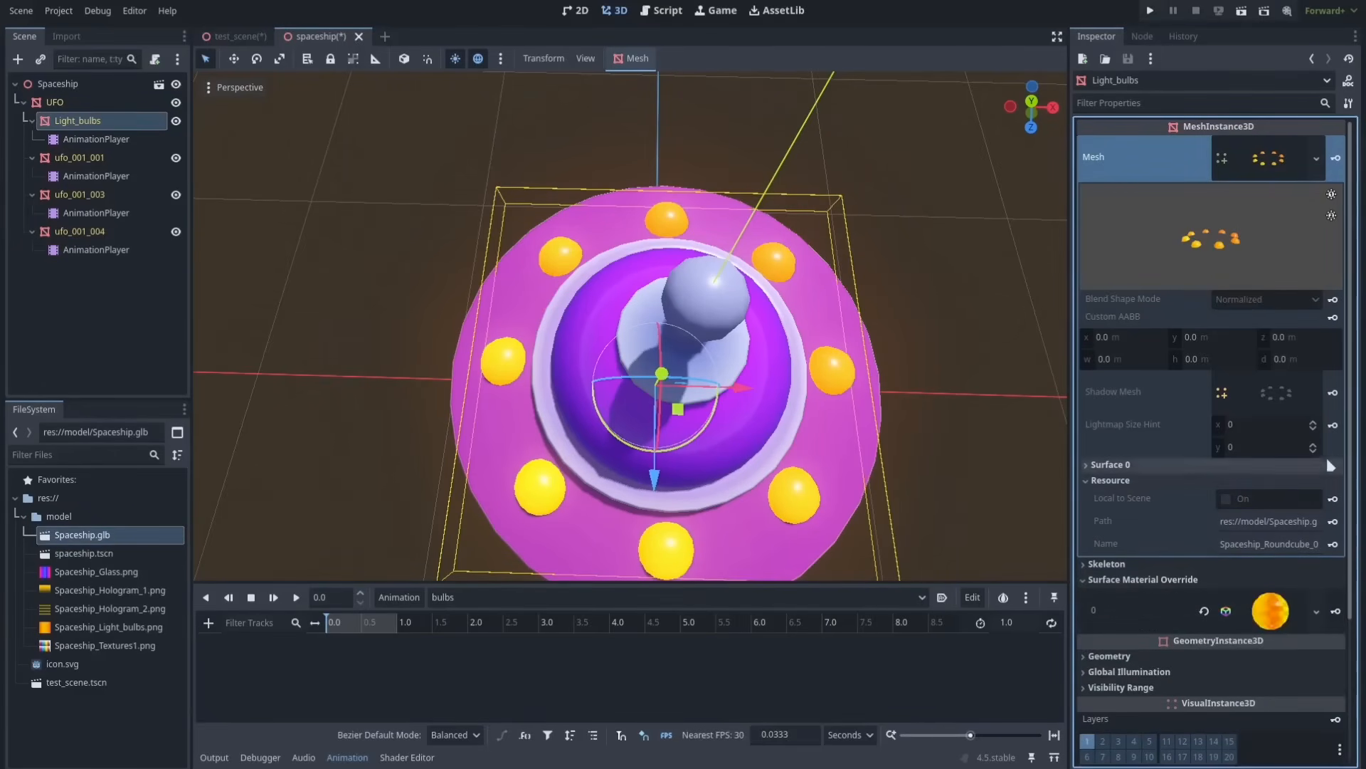
# Set the bulb override material's UV1 X offset to 0 and key it at time 0 on a new bulbs track.
pyautogui.moveTo(1351, 465); pyautogui.dragTo(1355, 672)
pyautogui.click(1271, 488)
pyautogui.click(1188, 517)
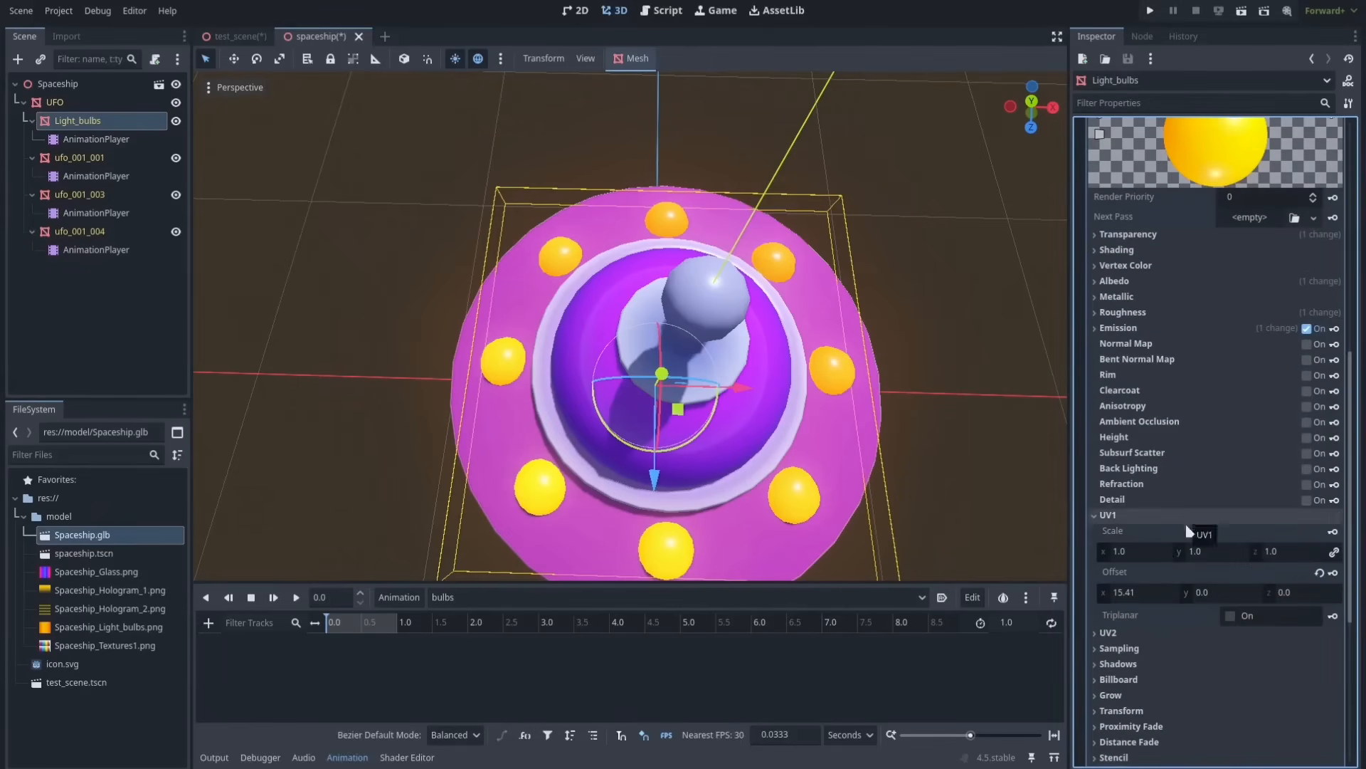
pyautogui.write('0')
pyautogui.press('Return')
pyautogui.click(1333, 572)
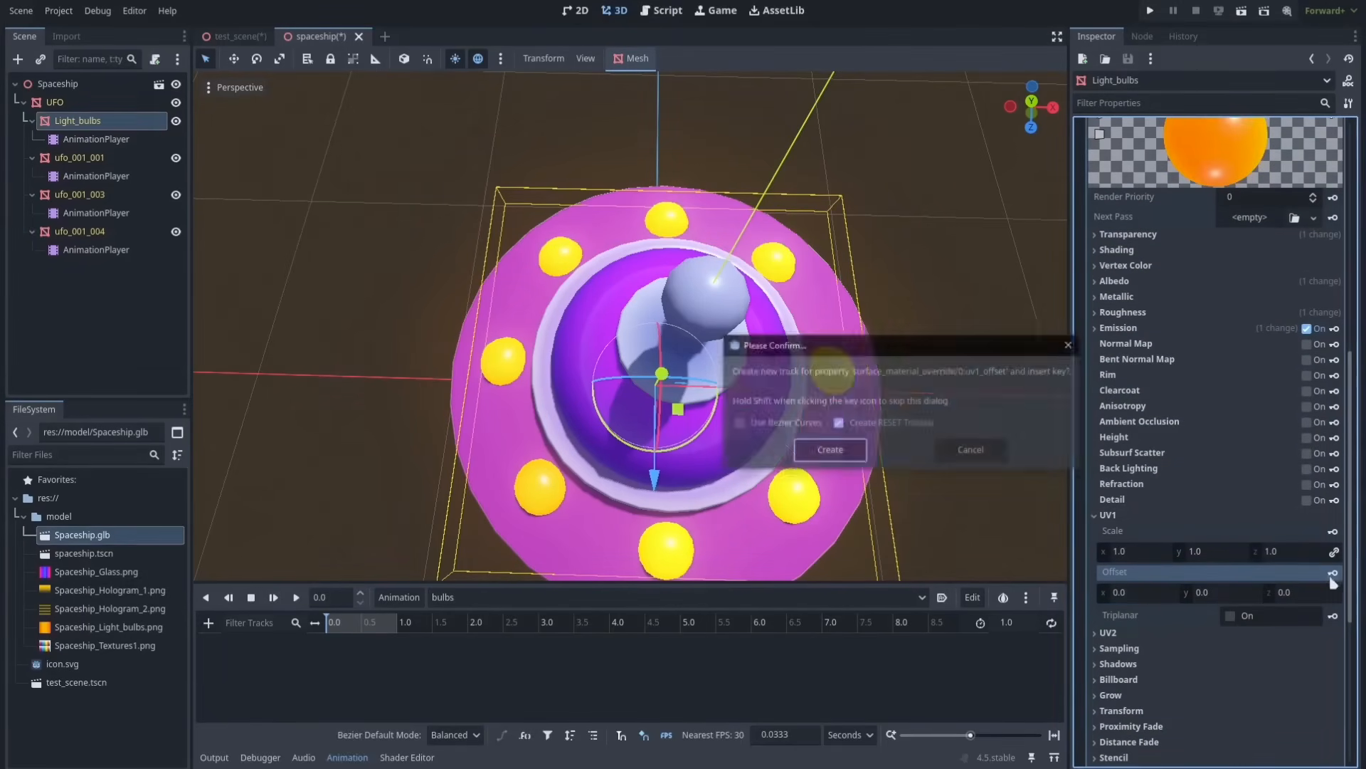
pyautogui.click(830, 449)
# Set the bulbs animation length to 3 seconds and enable looping.
pyautogui.click(1006, 623)
pyautogui.write('3')
pyautogui.press('Return')
pyautogui.click(1051, 623)
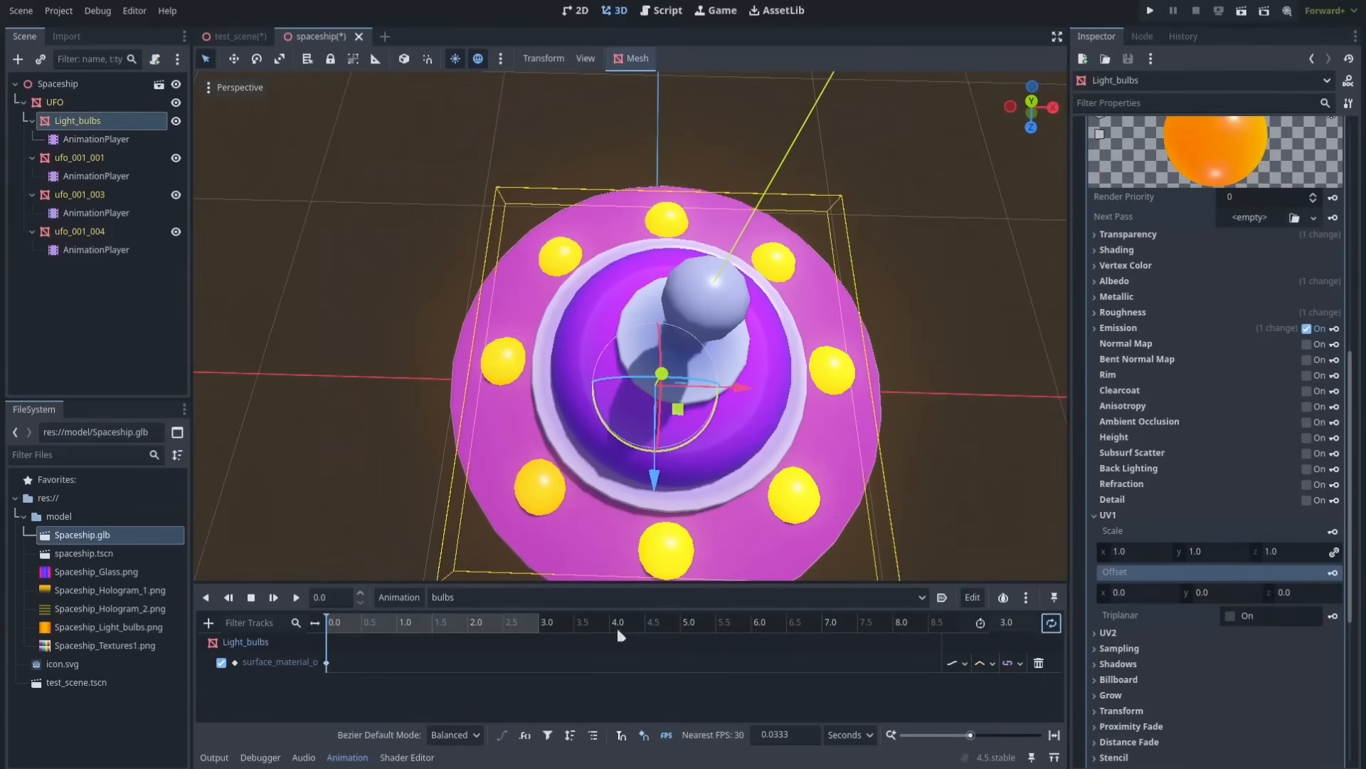
# Duplicate the UV1 offset key to 3 seconds in bulbs, set the copy's X value to 1, and play the animation.
pyautogui.click(327, 663)
pyautogui.hotkey('ctrl', 'd')
pyautogui.click(1222, 183)
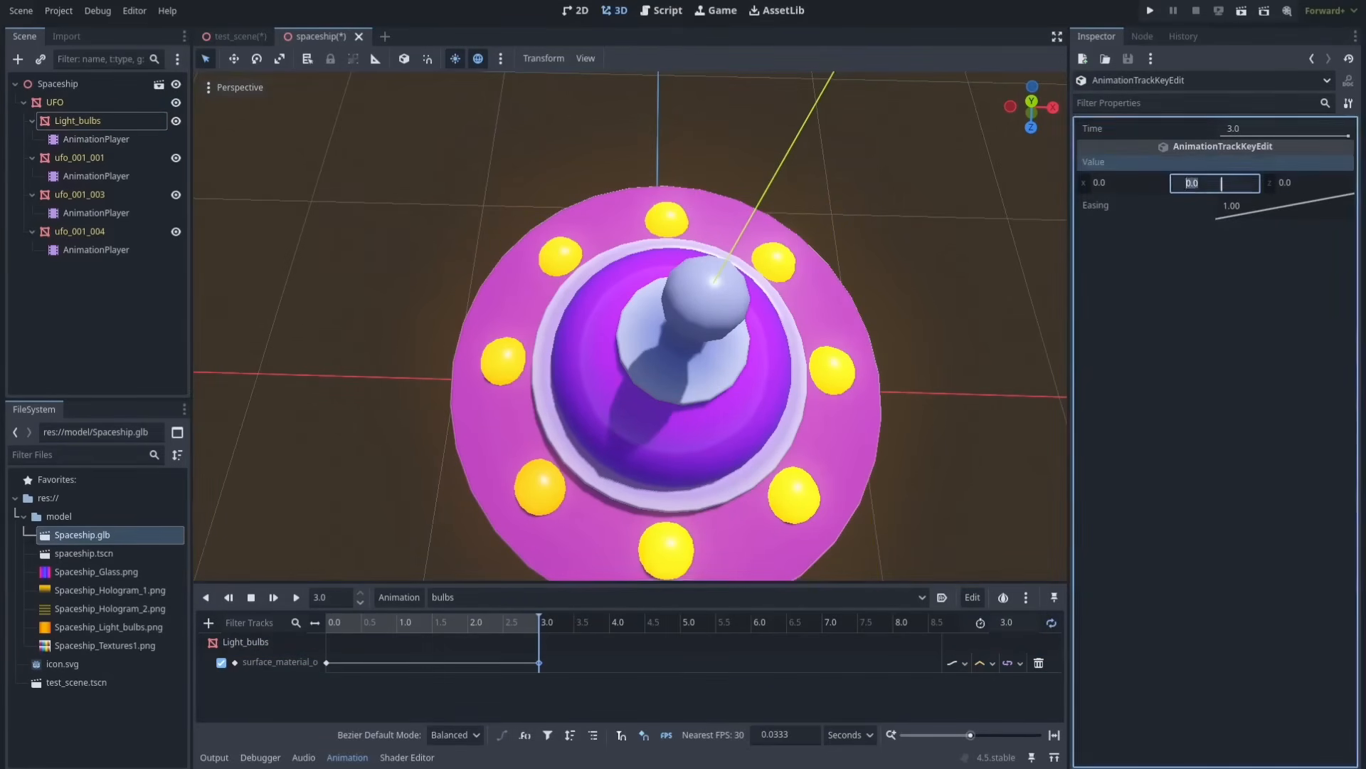
pyautogui.moveTo(531, 624); pyautogui.dragTo(572, 633)
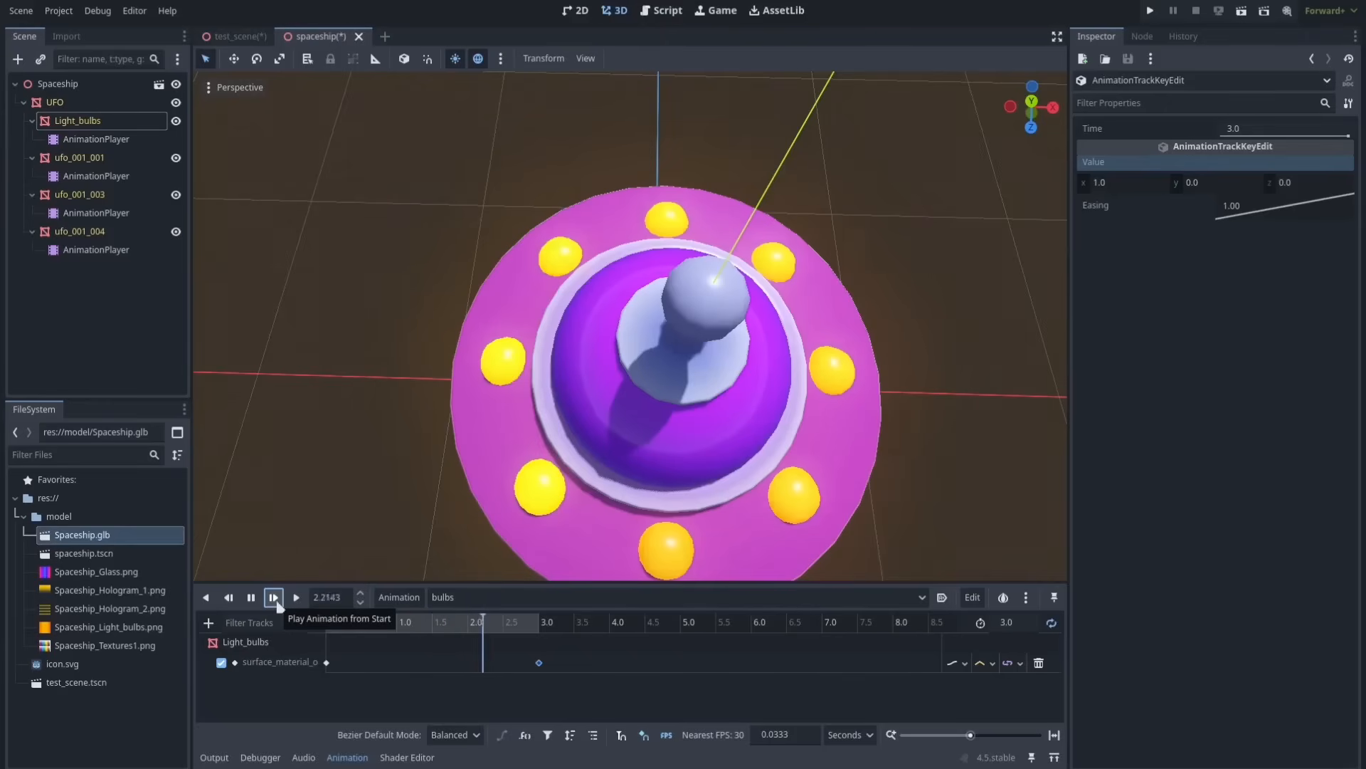
# Shorten the bulbs animation to 2 seconds, move its last key to 2 seconds, and replay it.
pyautogui.click(256, 602)
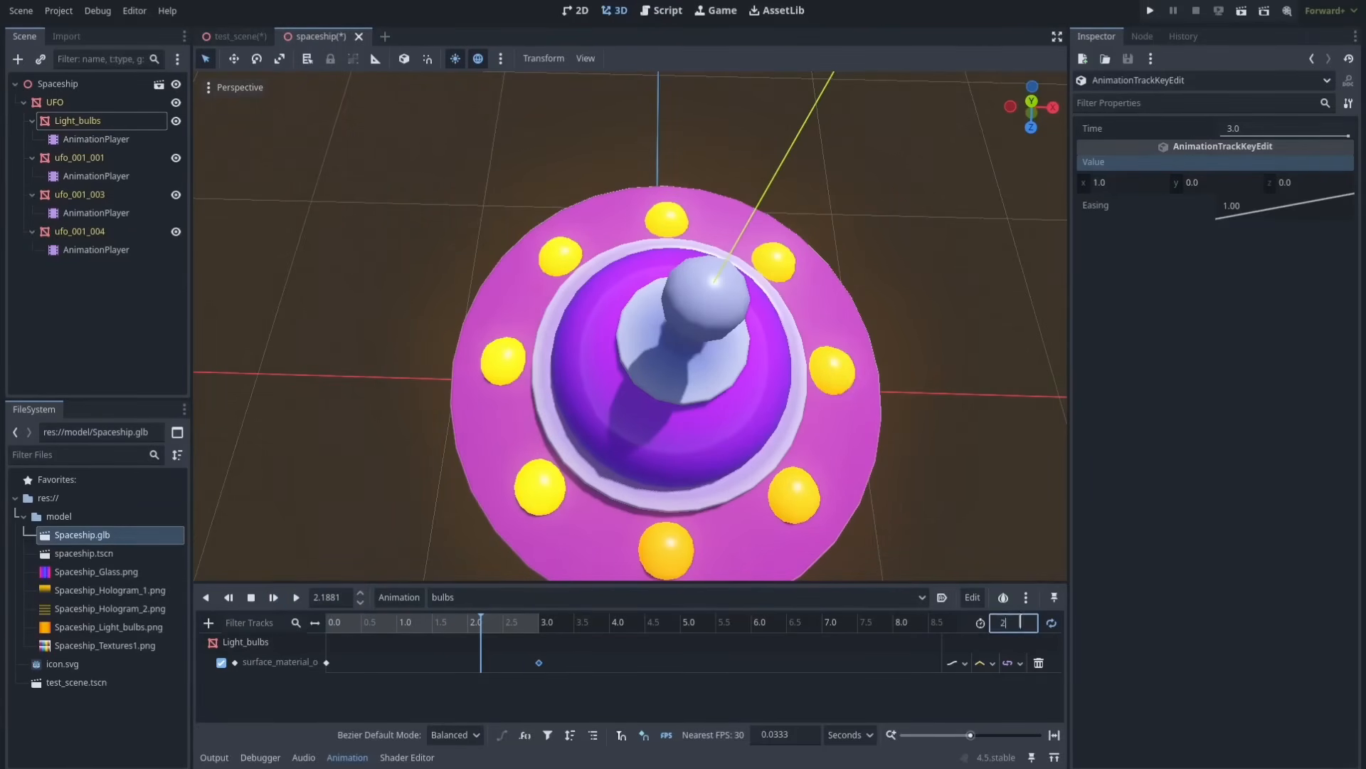
pyautogui.press('Return')
pyautogui.moveTo(539, 664); pyautogui.dragTo(468, 666)
pyautogui.click(274, 598)
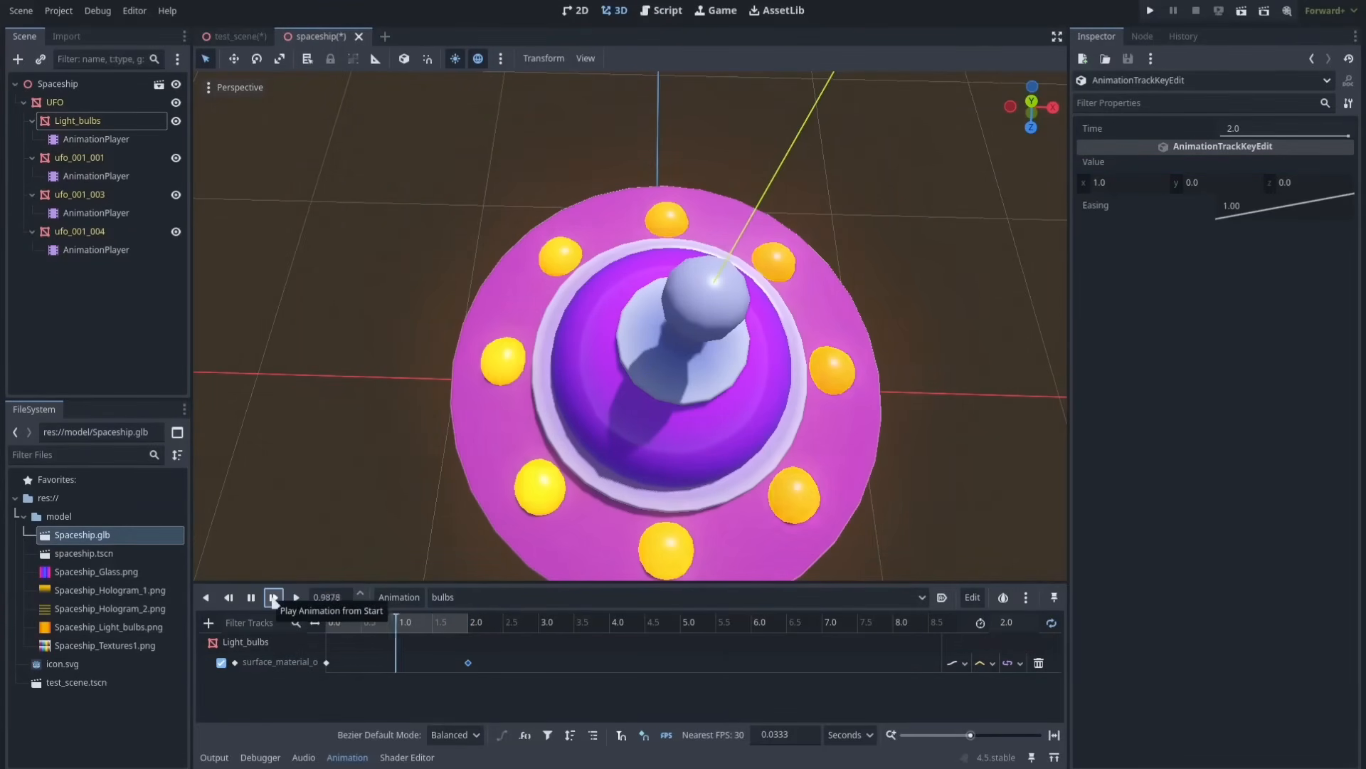
# Add a second AnimationPlayer under Light_bulbs.
pyautogui.click(78, 121)
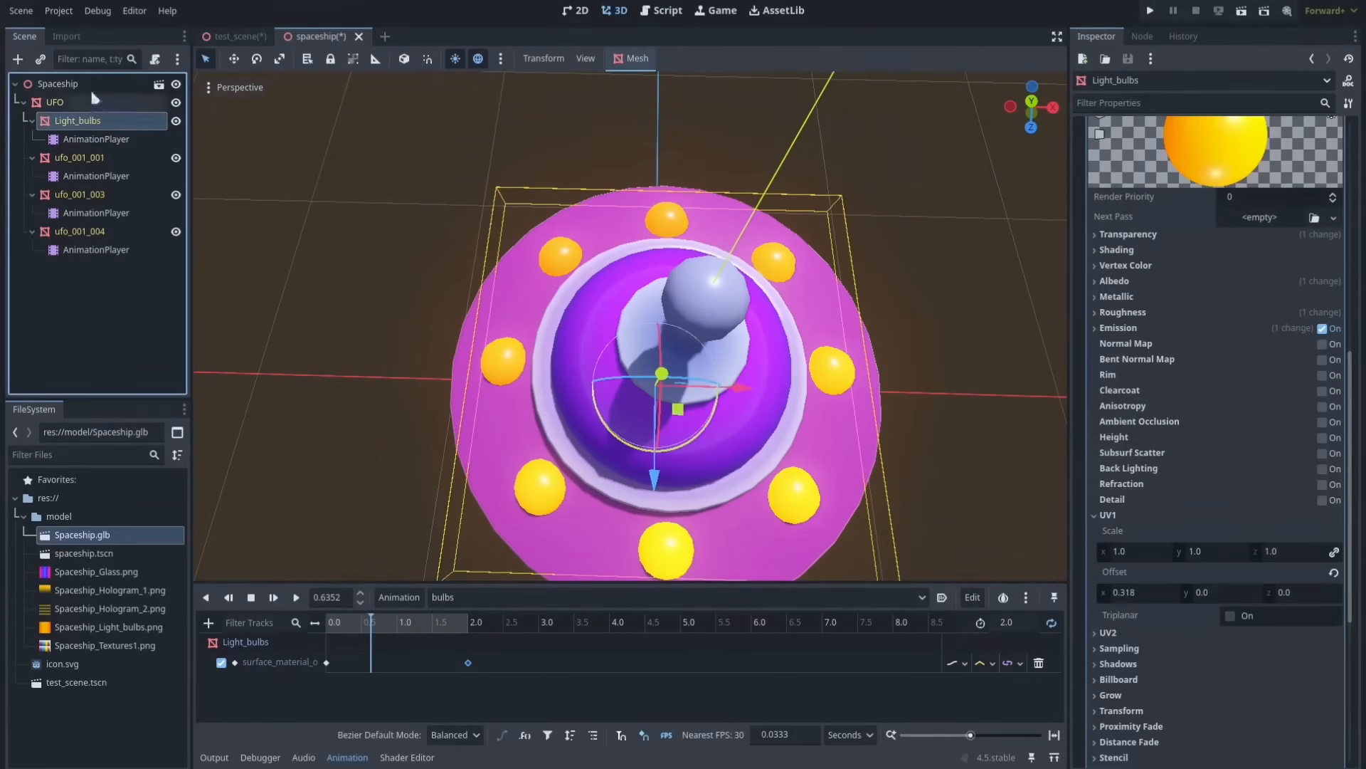
pyautogui.click(18, 59)
pyautogui.click(810, 415)
pyautogui.doubleClick(810, 418)
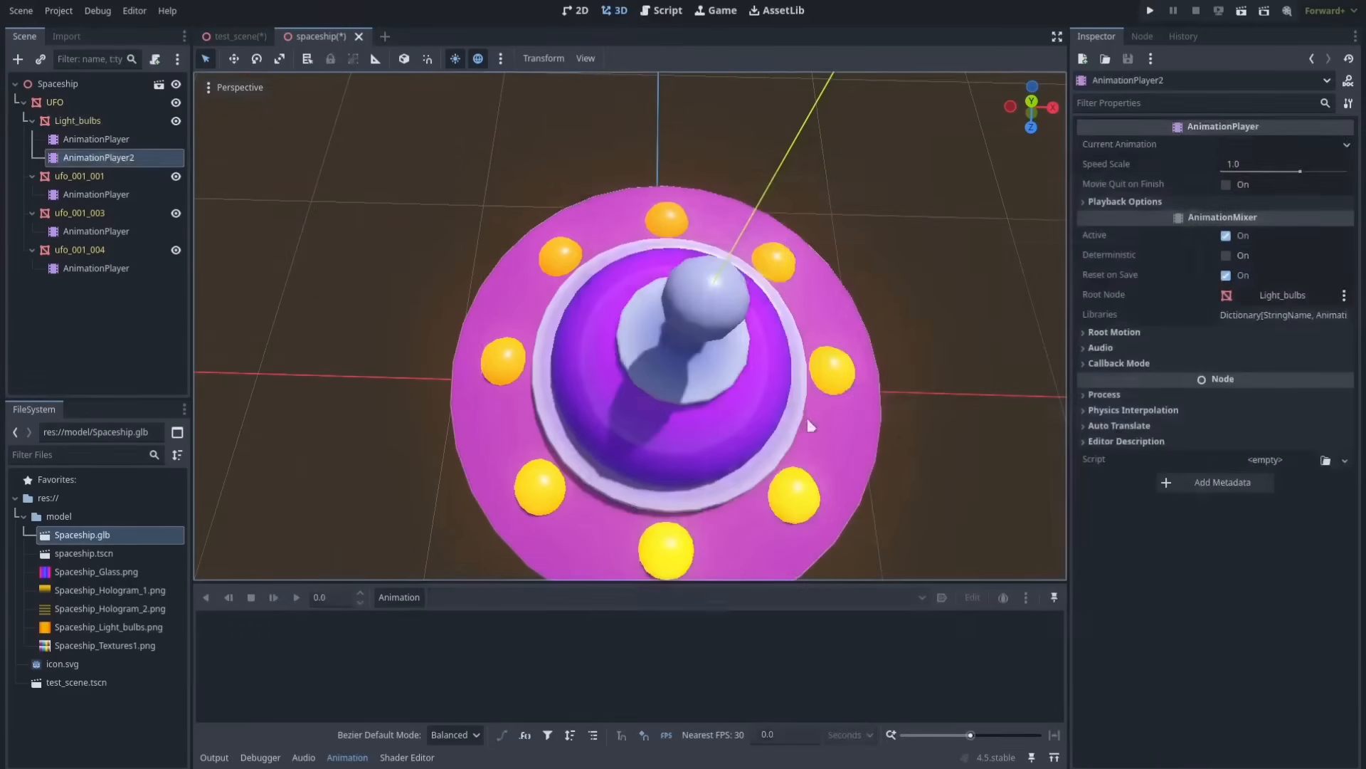
# Set the Emission Energy Multiplier of the Light_bulbs override material to 0.2.
pyautogui.click(567, 369)
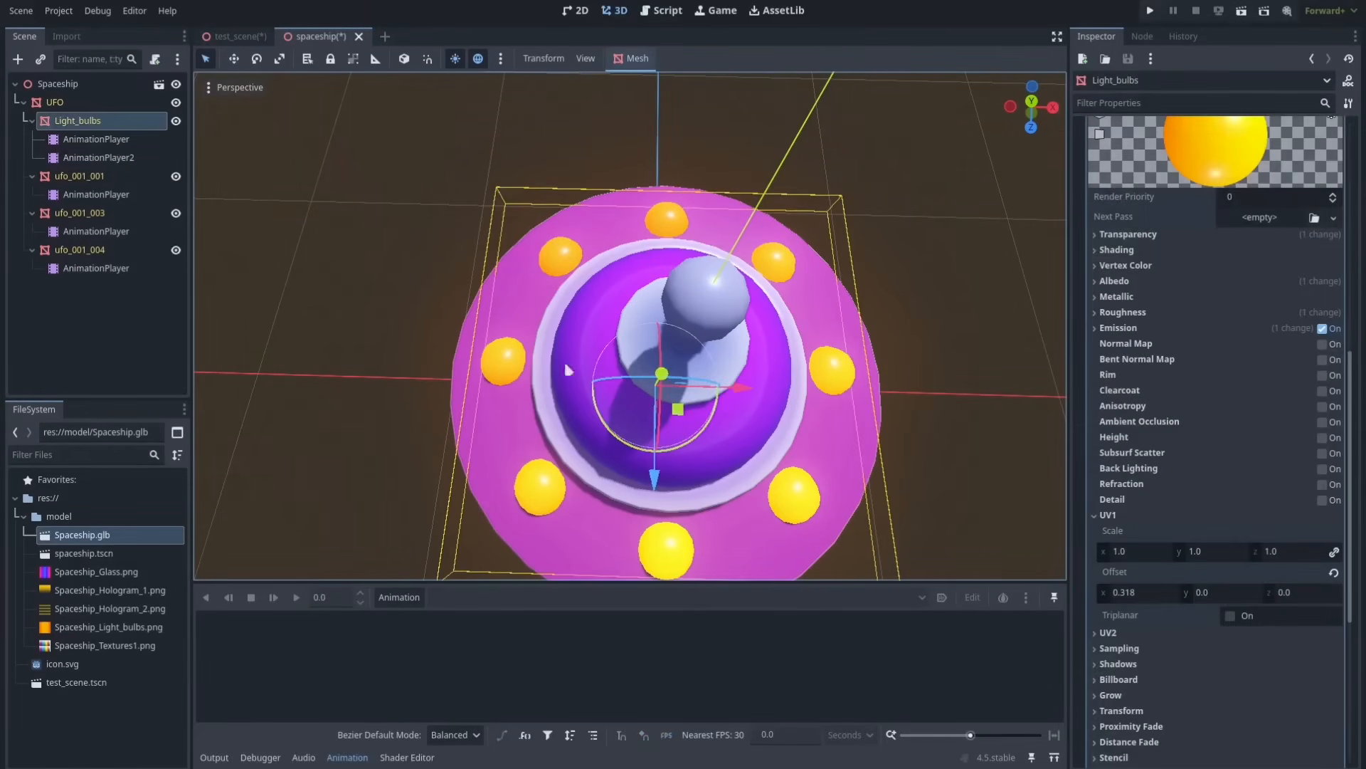
pyautogui.click(1153, 329)
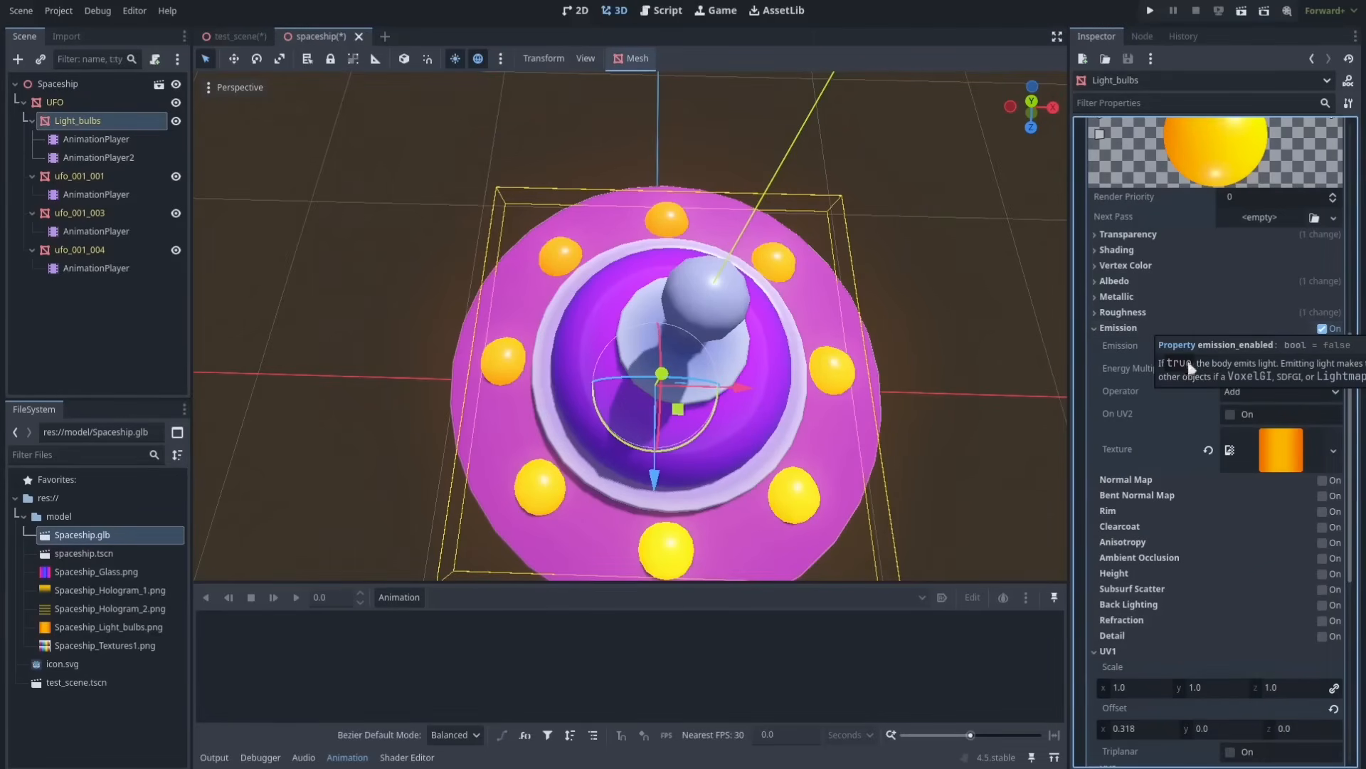
pyautogui.moveTo(1233, 377)
pyautogui.mouseDown()
pyautogui.moveTo(1271, 378)
pyautogui.moveTo(1239, 386)
pyautogui.mouseUp()
pyautogui.click(1239, 384)
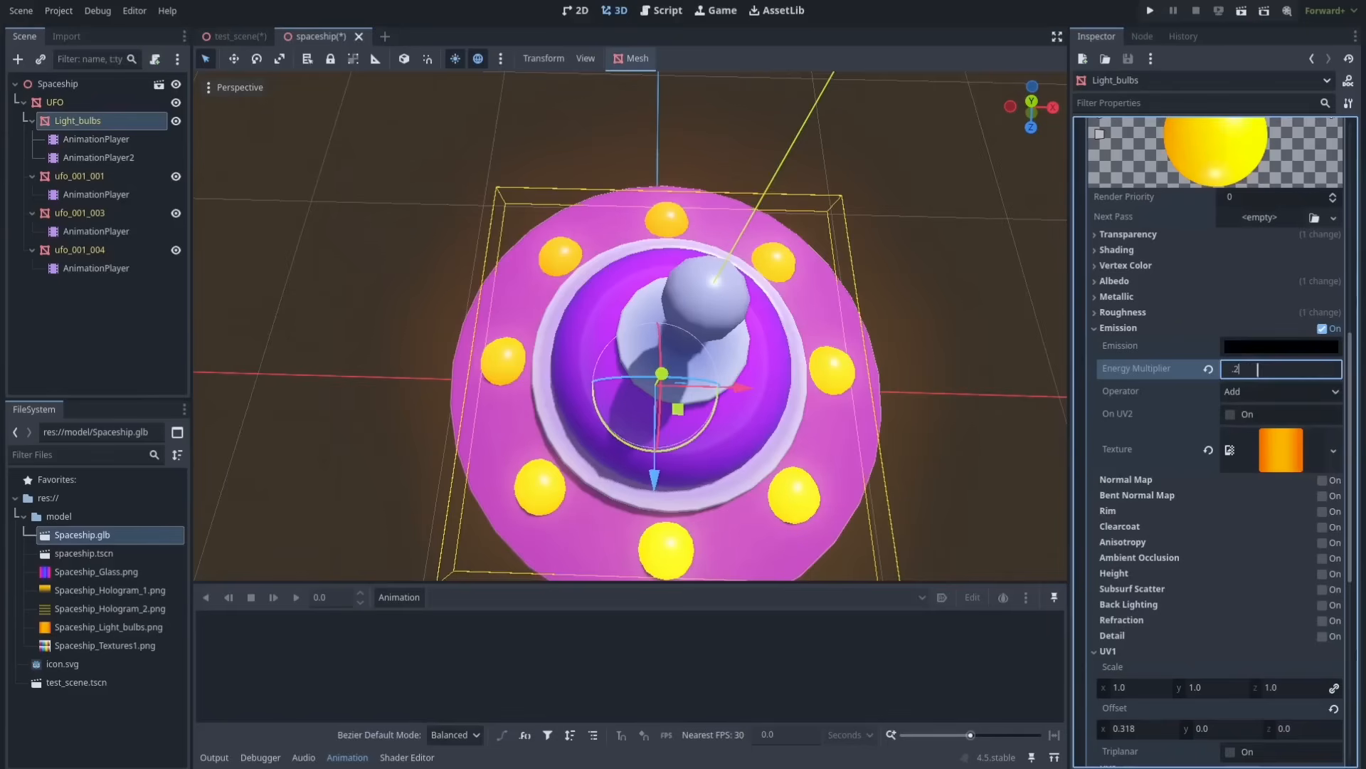
pyautogui.press('Return')
# Create a new animation named bulbs2 in AnimationPlayer2.
pyautogui.click(106, 158)
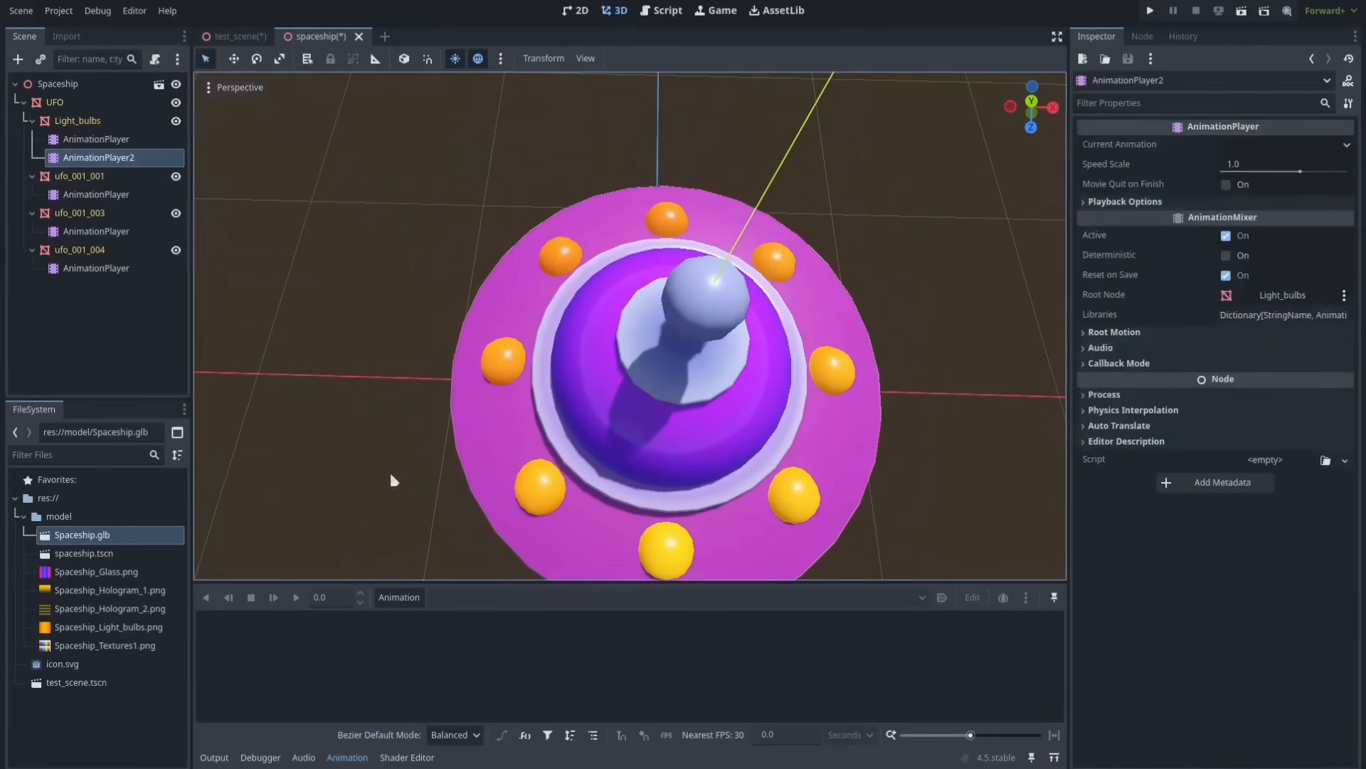
pyautogui.click(399, 597)
pyautogui.click(454, 616)
pyautogui.write('bulbs2')
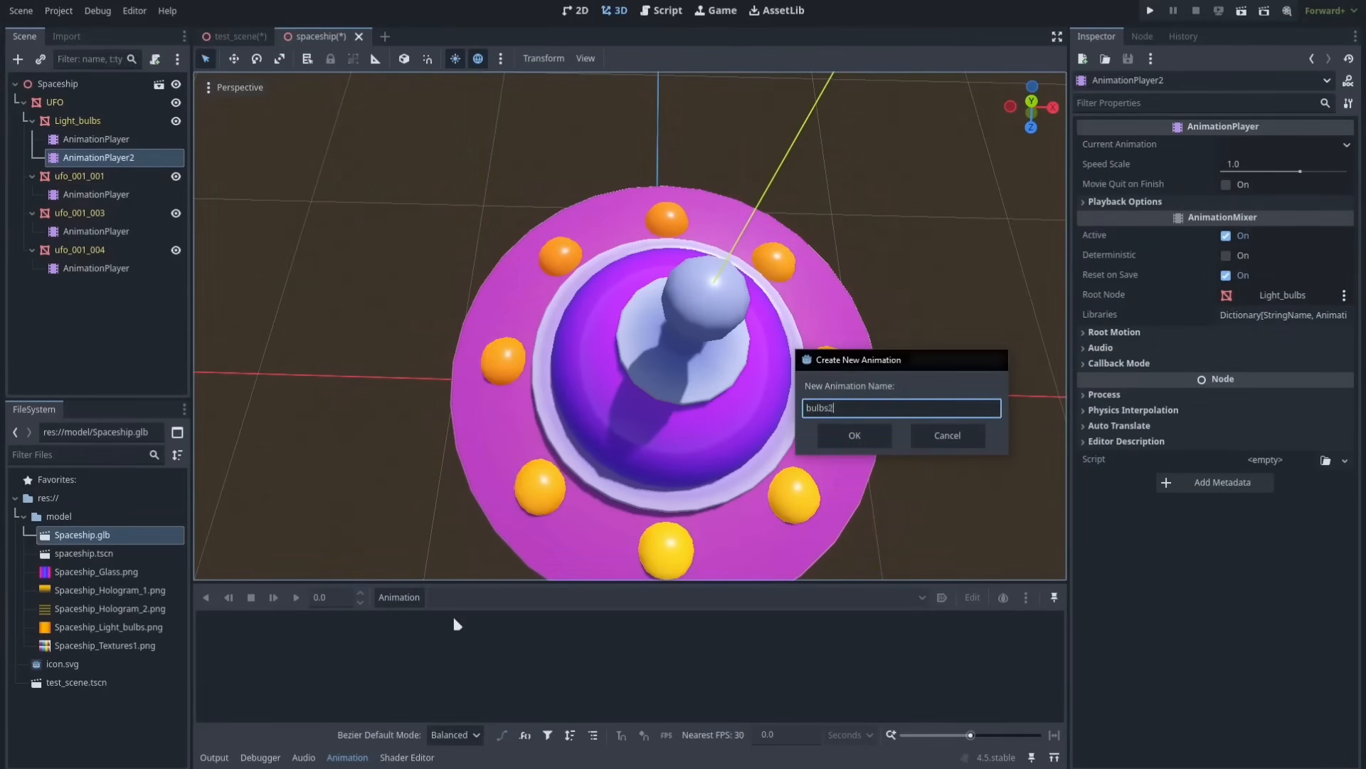
pyautogui.press('Return')
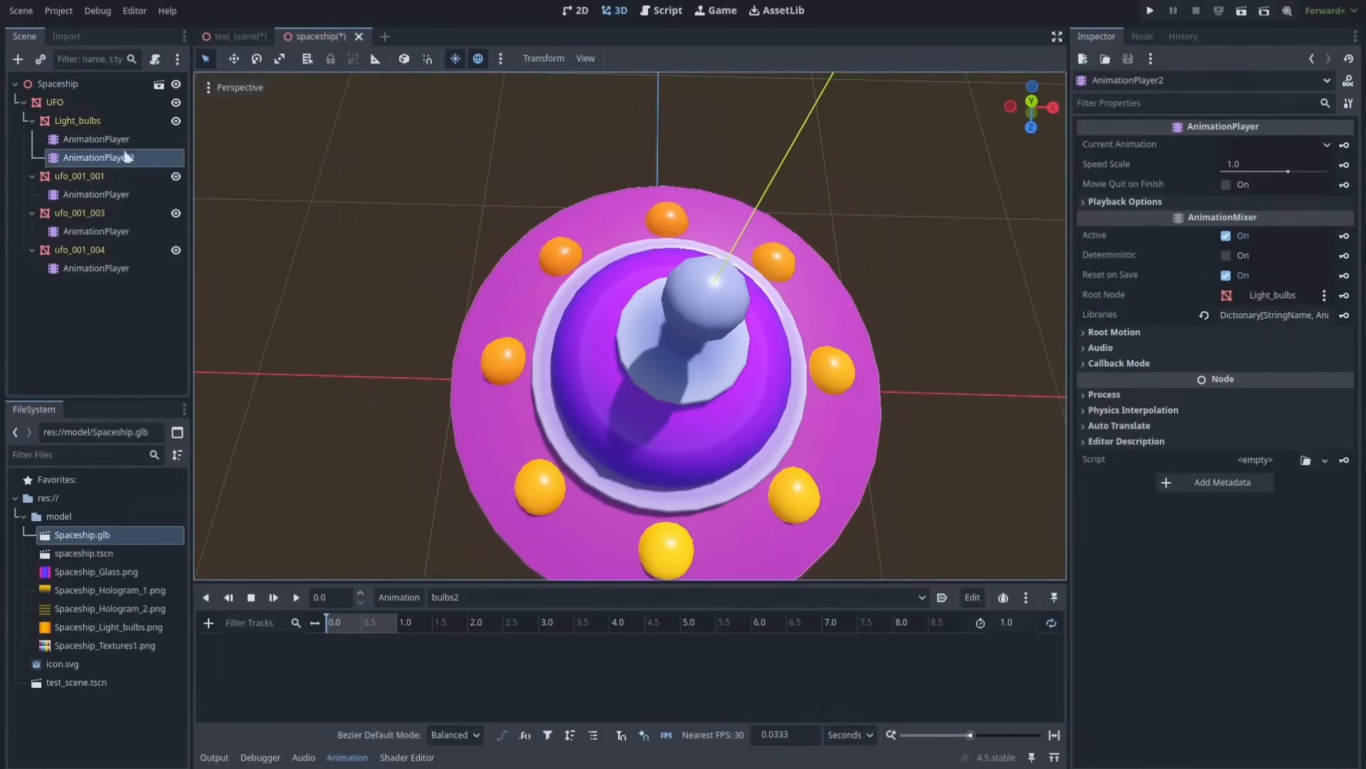
# Key the bulb material's Energy Multiplier of 0.2 at time 0 on a new bulbs2 track.
pyautogui.click(559, 258)
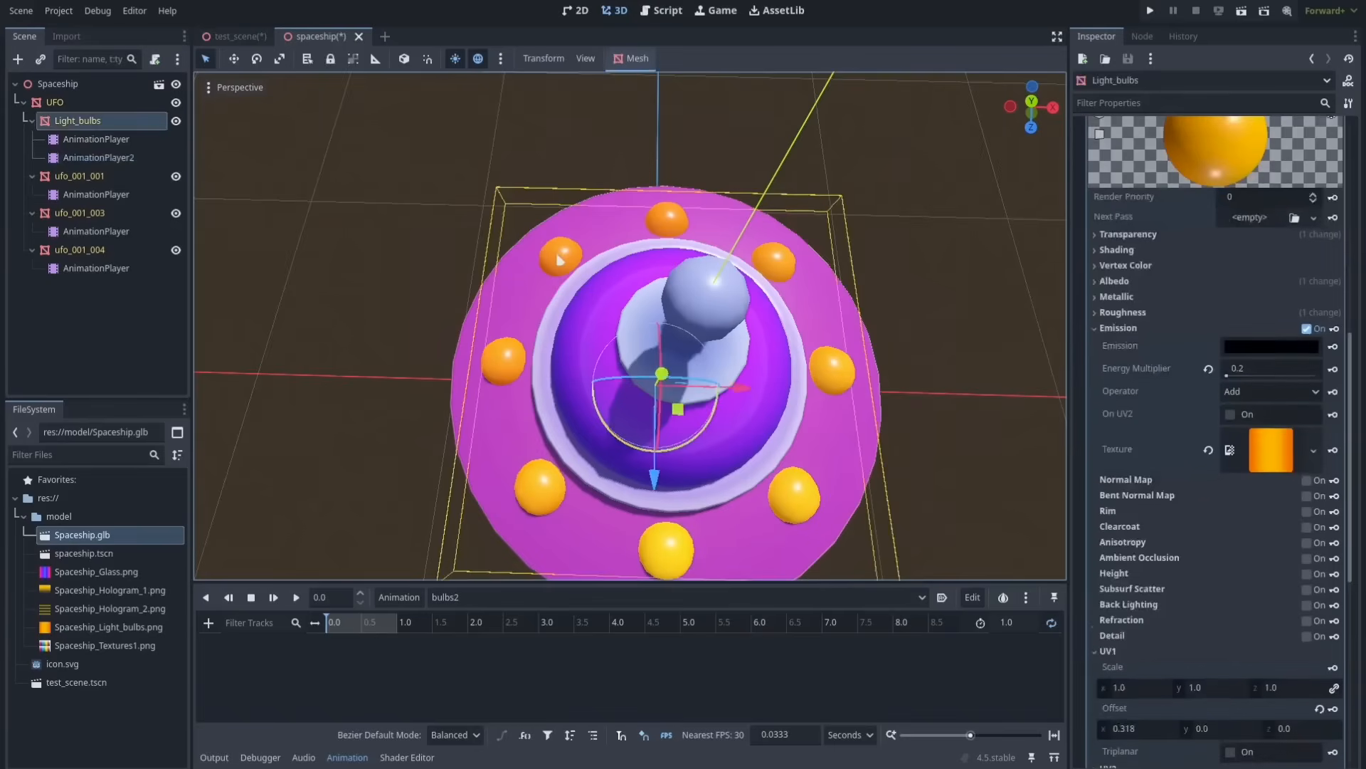
pyautogui.click(1335, 370)
pyautogui.click(819, 450)
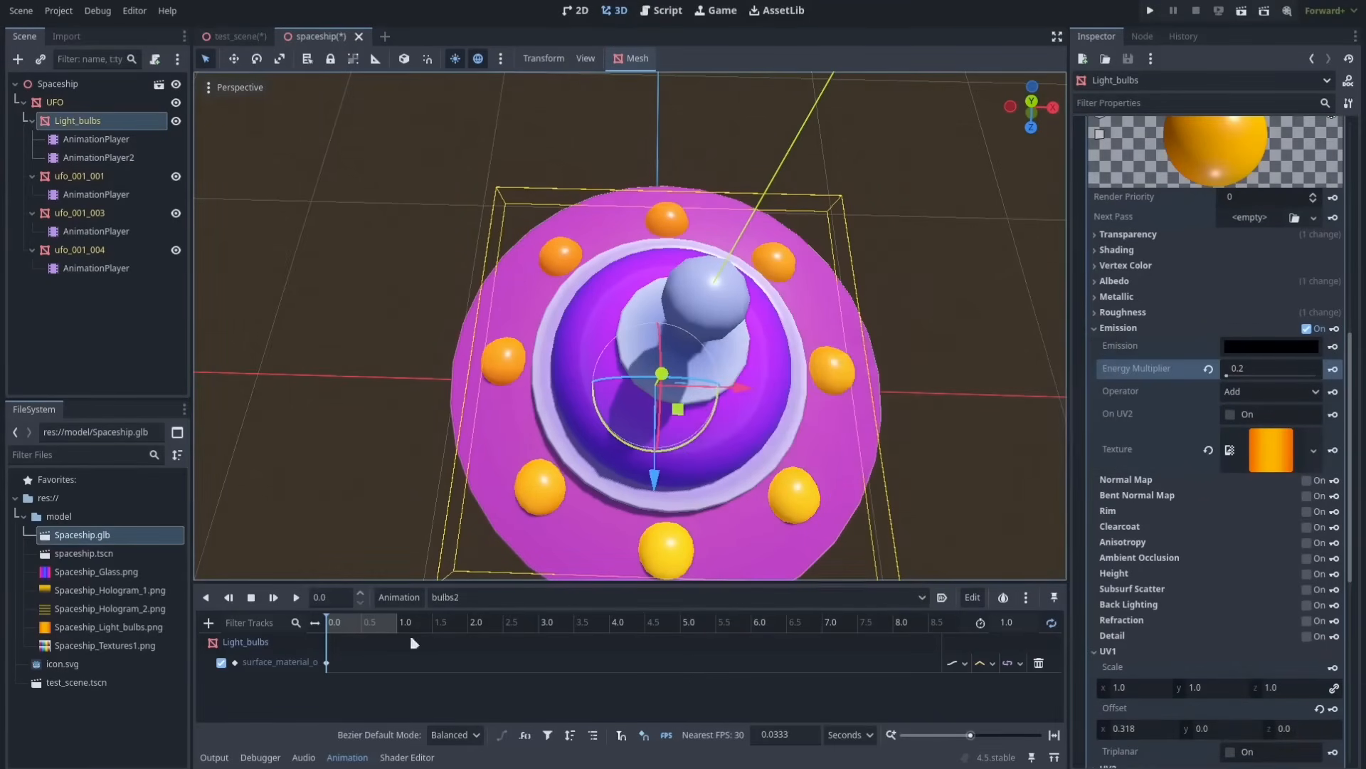
# Duplicate the 0.2 energy key to 0.72 s and to 1.0 s on the bulbs2 track.
pyautogui.click(374, 619)
pyautogui.click(354, 663)
pyautogui.hotkey('ctrl', 'd')
pyautogui.click(397, 626)
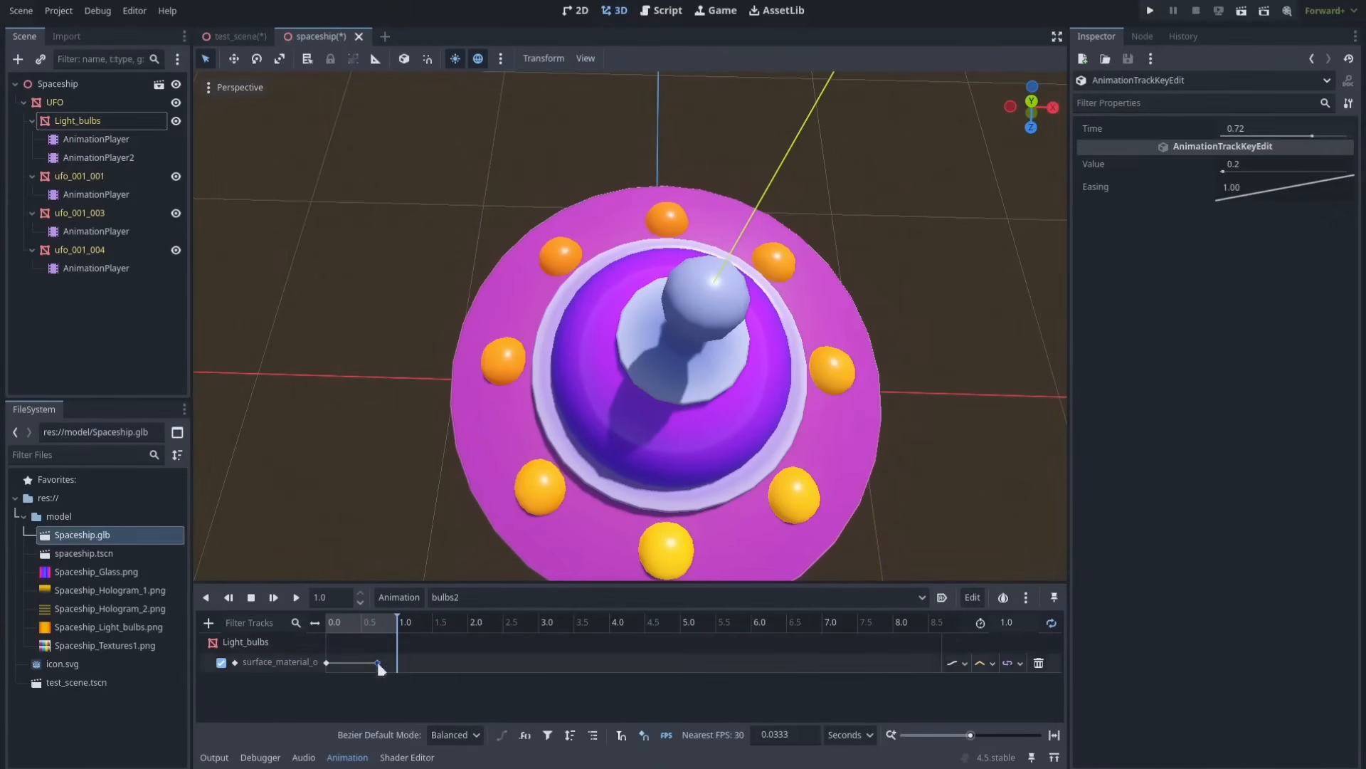
pyautogui.hotkey('ctrl', 'd')
# Set the value of the bulbs2 energy key at 1.0 s to 2.0.
pyautogui.click(1234, 170)
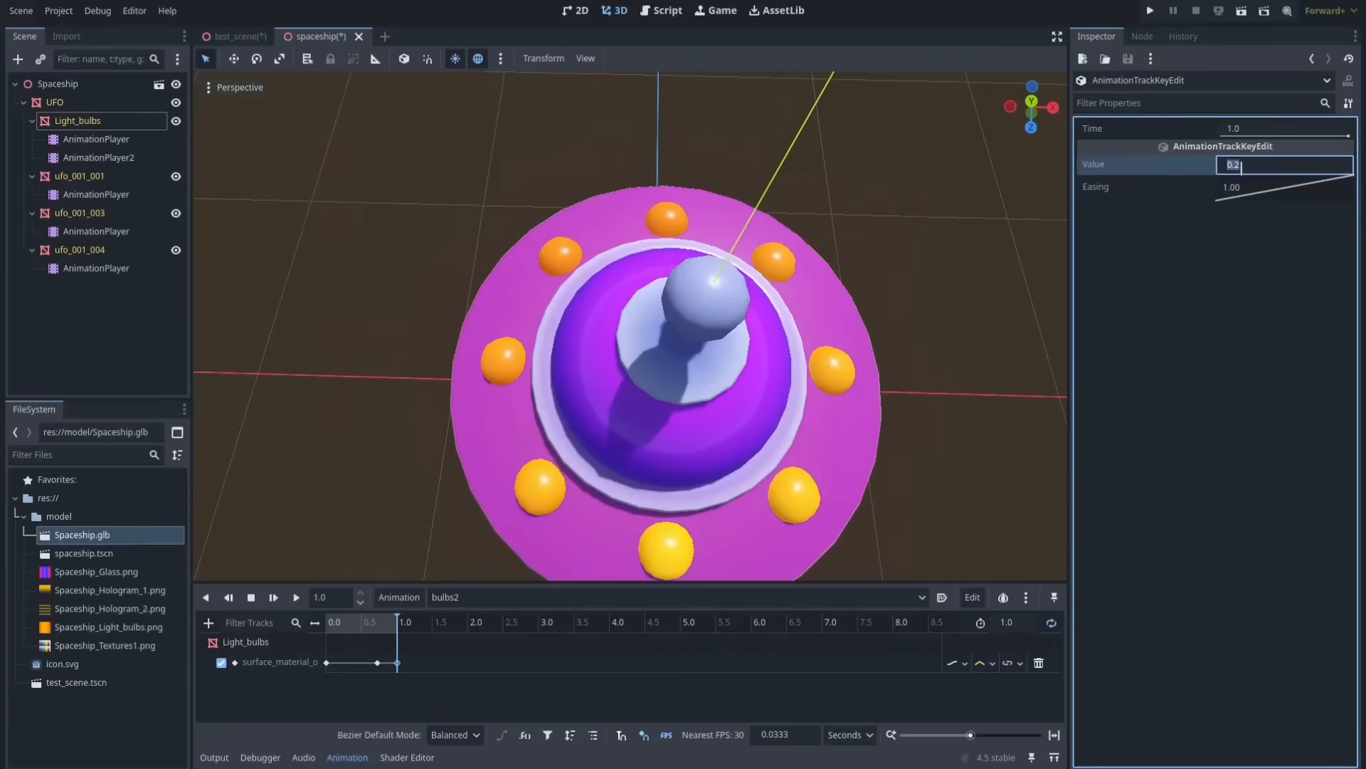
pyautogui.write('2')
pyautogui.press('Return')
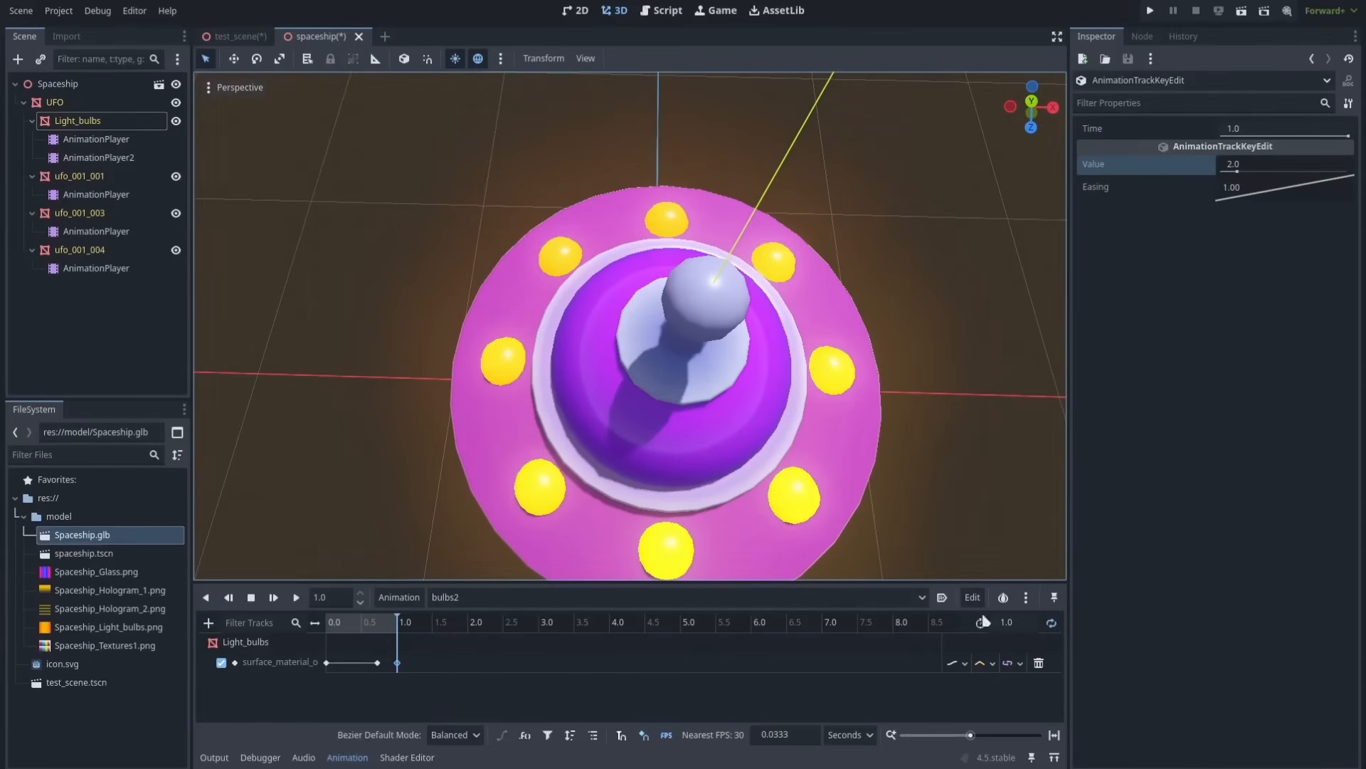
# Switch the bulbs2 animation to ping-pong looping and preview its playback on the UFO.
pyautogui.click(1052, 622)
pyautogui.click(273, 597)
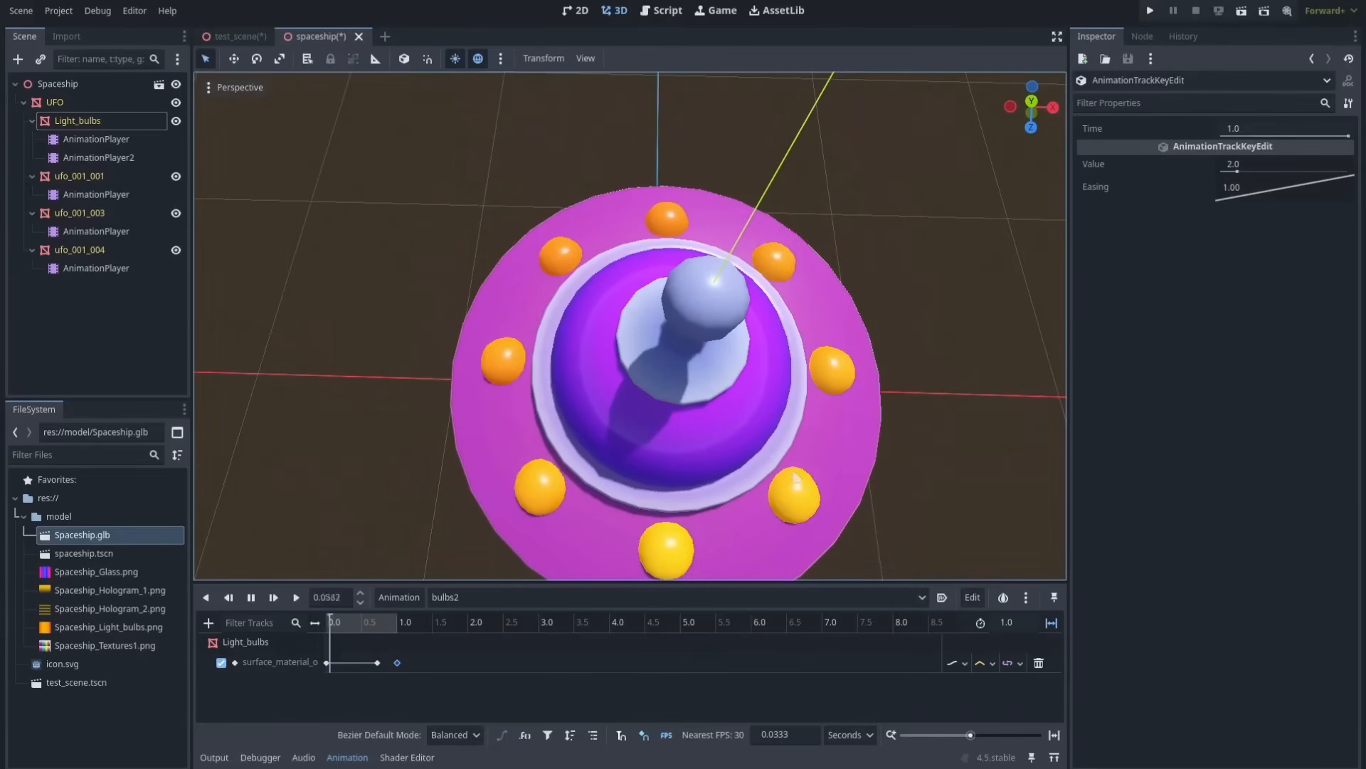
pyautogui.moveTo(410, 425); pyautogui.dragTo(803, 332, button='middle')
pyautogui.scroll(3, 853, 369)
# Enable autoplay on load for the animation in each AnimationPlayer, from bulbs and bulbs2 through flame1 to flame2.
pyautogui.click(96, 139)
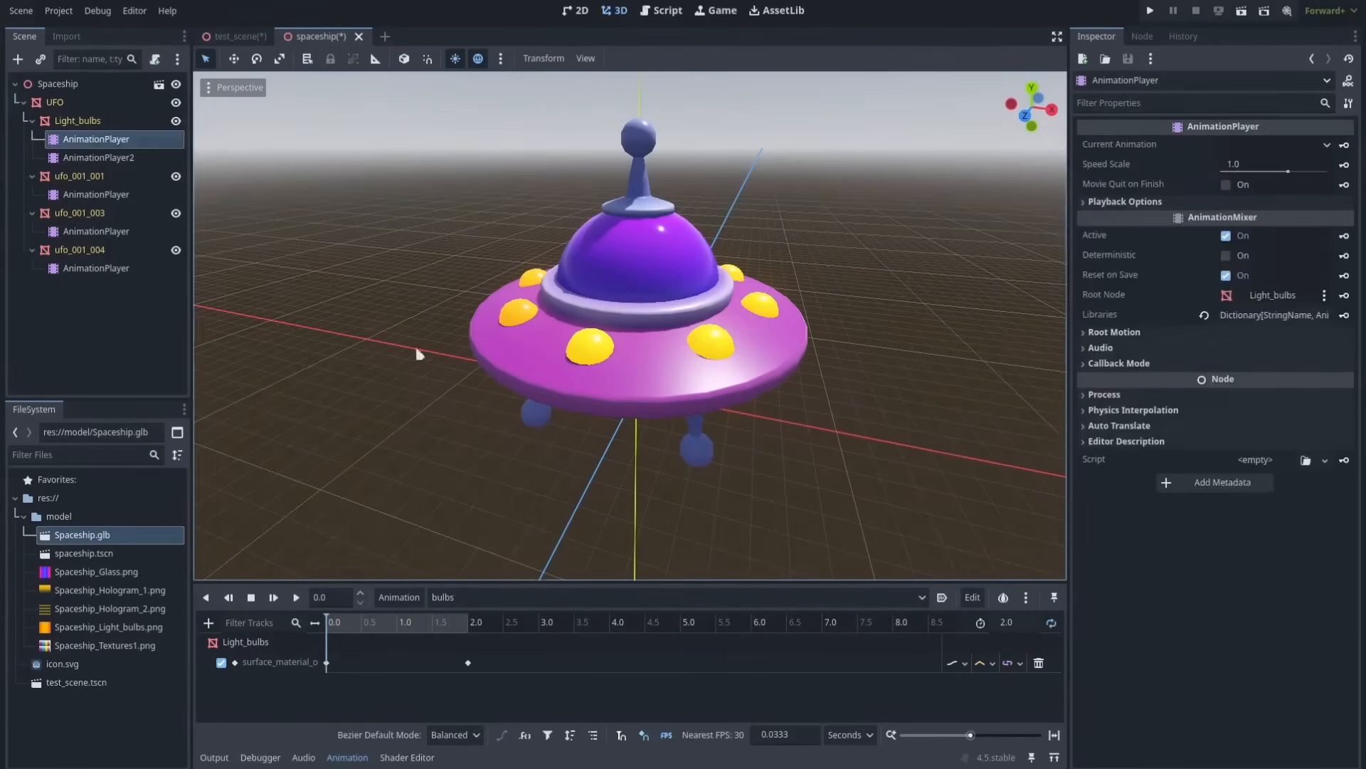
pyautogui.click(114, 157)
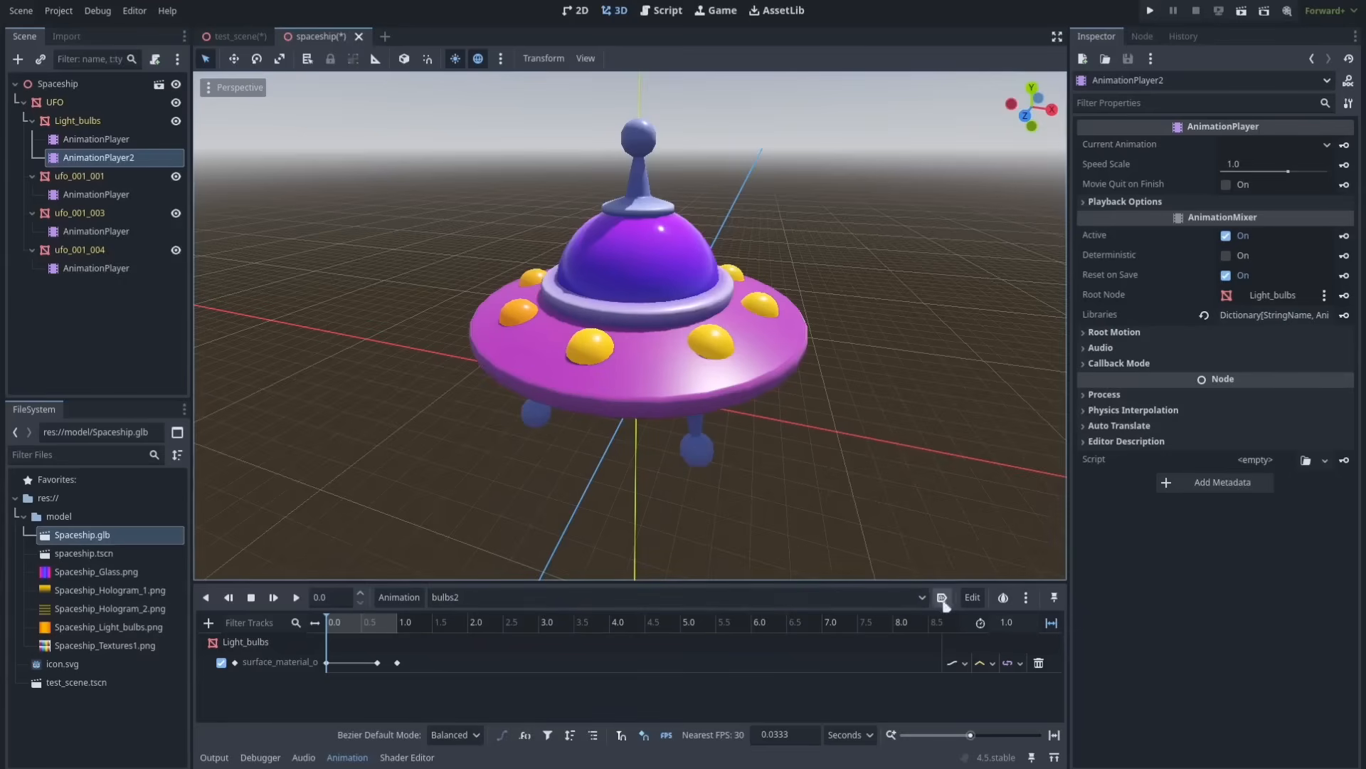
pyautogui.click(96, 195)
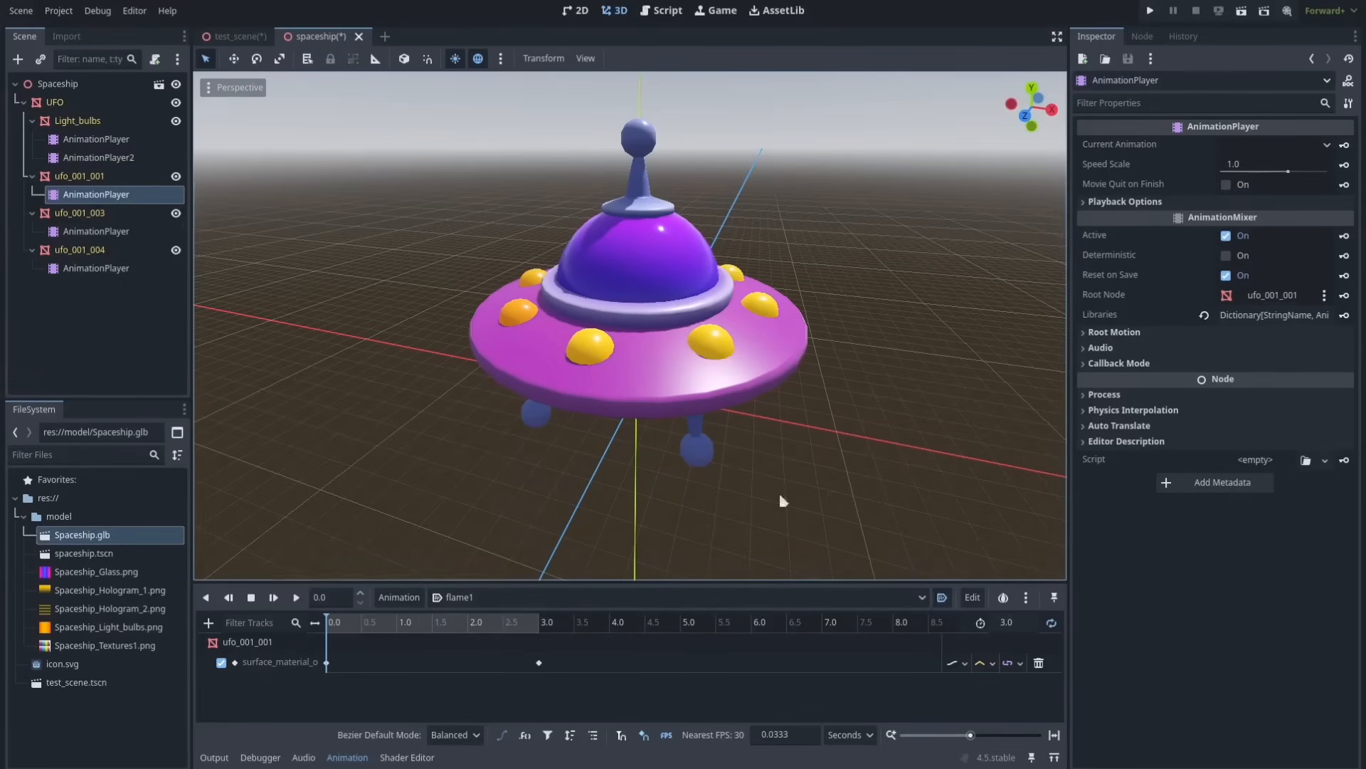
pyautogui.click(162, 232)
pyautogui.click(99, 269)
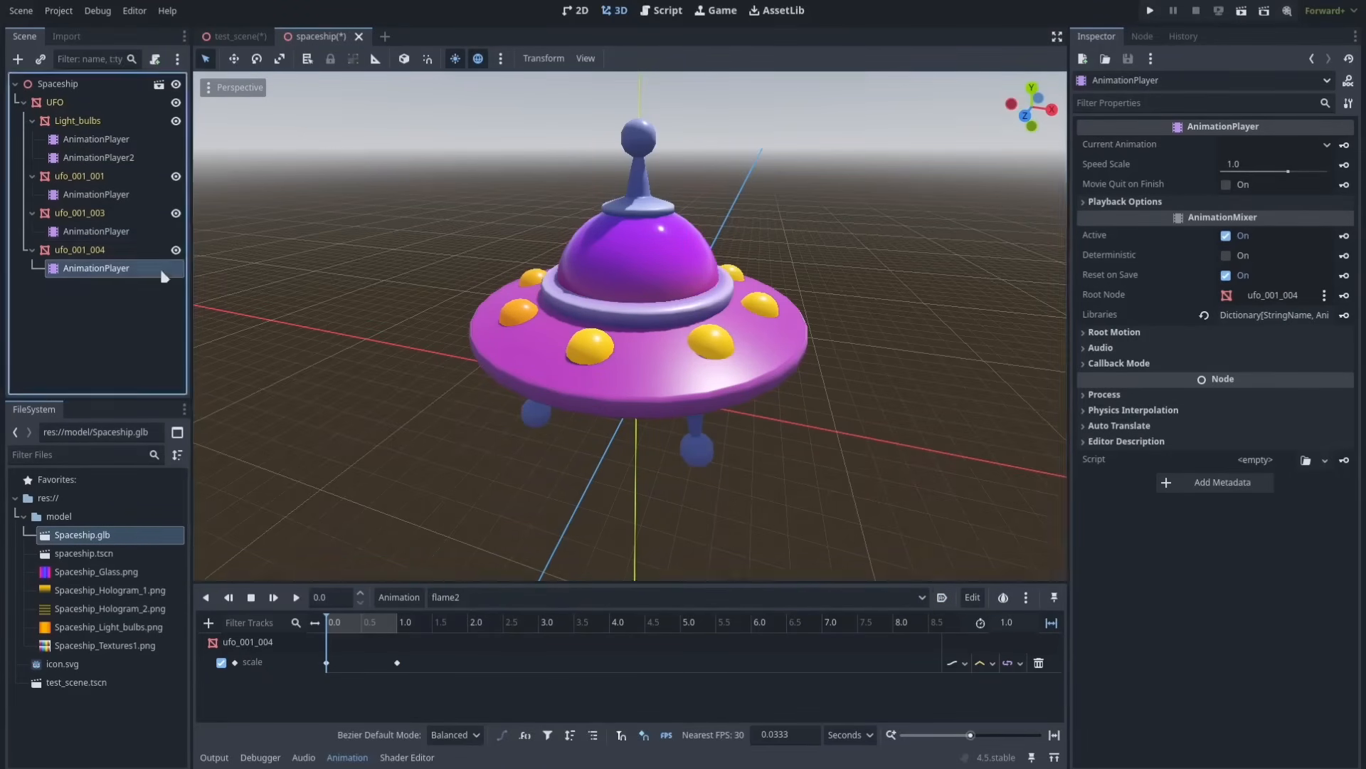